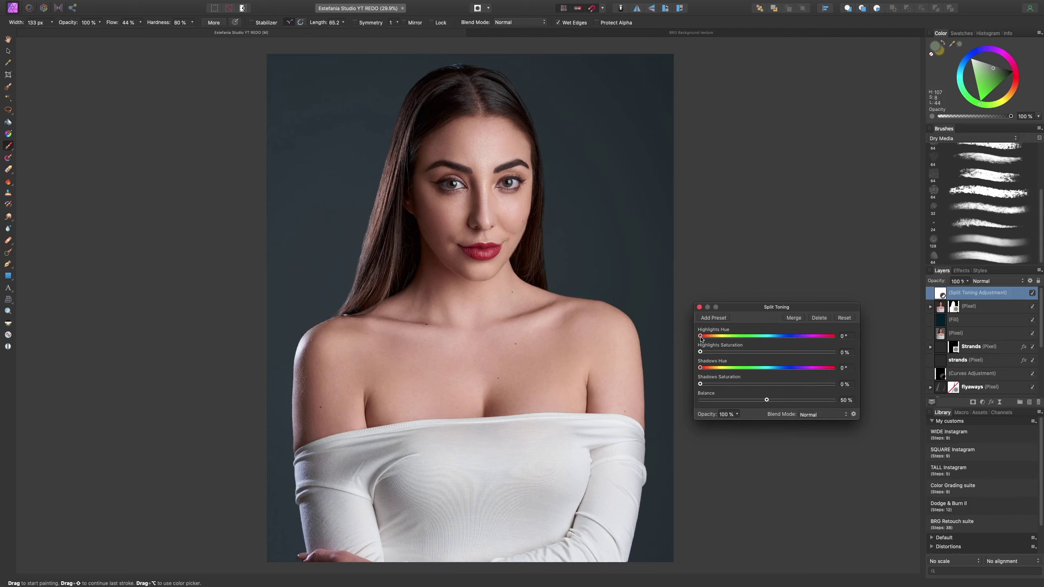
Step: Set the Split Toning highlights to hue 52.6° and saturation 27%, shadows to hue 232.5° and saturation 19%, and balance to 51%
{"action": "left_click_drag", "start_coordinate": [702, 337], "coordinate": [721, 337]}
{"action": "left_click_drag", "start_coordinate": [702, 353], "coordinate": [840, 379]}
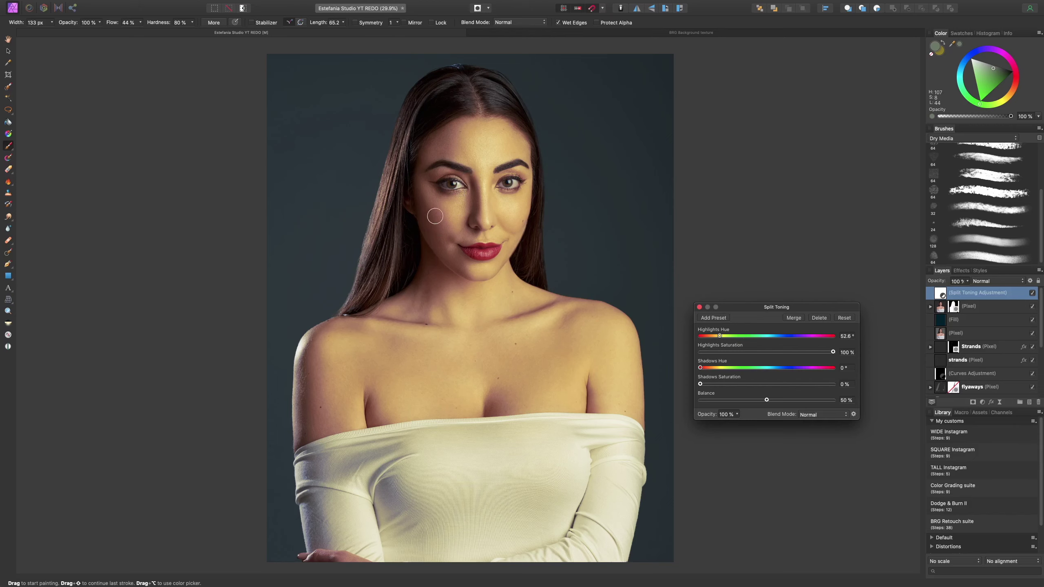
{"action": "left_click_drag", "start_coordinate": [834, 353], "coordinate": [787, 368]}
{"action": "left_click_drag", "start_coordinate": [700, 384], "coordinate": [840, 398]}
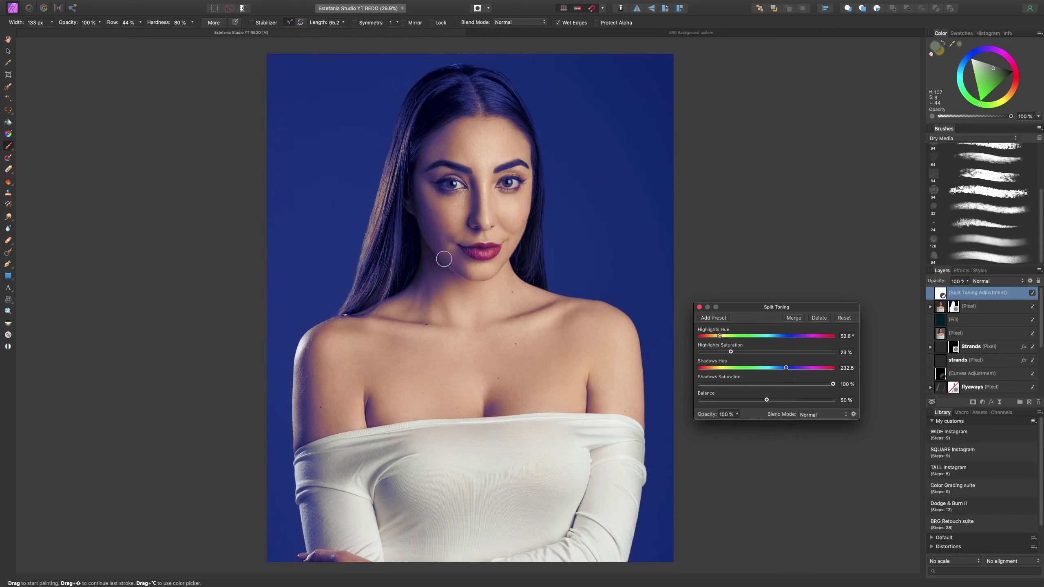
{"action": "left_click_drag", "start_coordinate": [833, 384], "coordinate": [738, 357]}
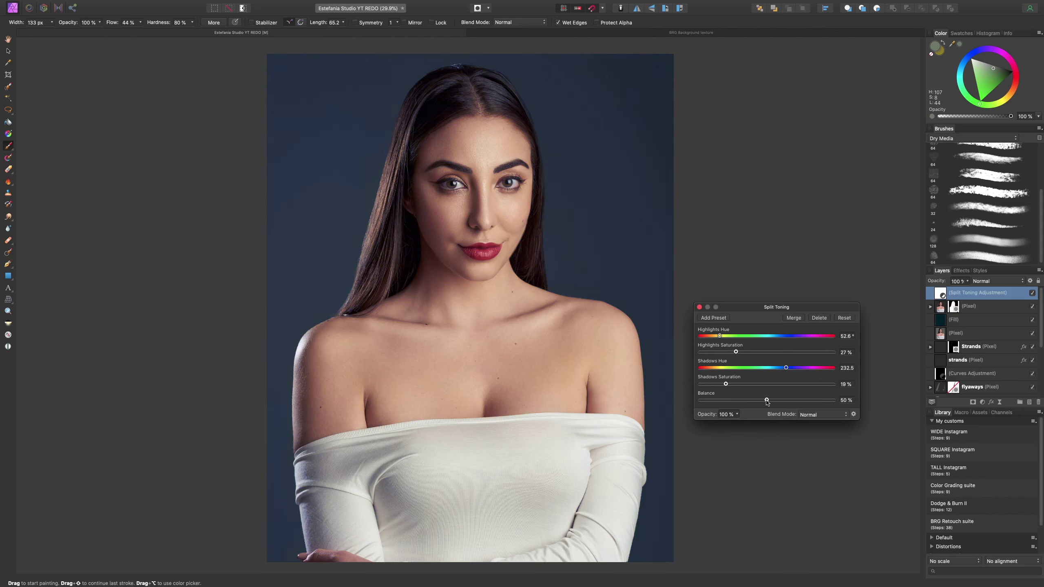
{"action": "left_click_drag", "start_coordinate": [768, 403], "coordinate": [736, 411]}
{"action": "left_click_drag", "start_coordinate": [813, 414], "coordinate": [768, 413]}
Step: Compare the portrait with and without the Split Toning adjustment by toggling its visibility
{"action": "left_click", "coordinate": [1033, 295]}
{"action": "left_click", "coordinate": [1033, 294]}
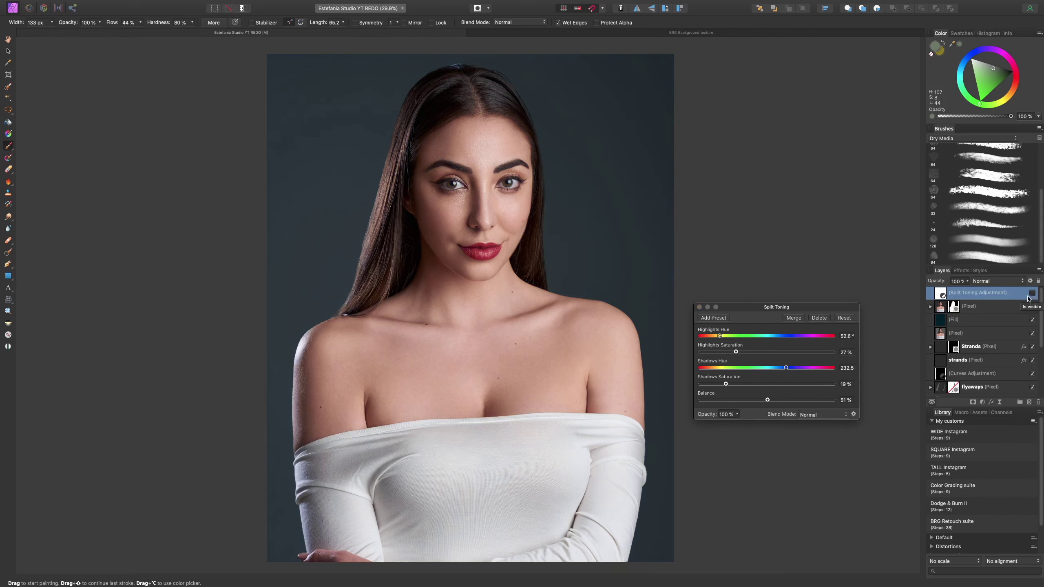
{"action": "left_click", "coordinate": [1033, 294]}
{"action": "left_click", "coordinate": [1033, 294]}
{"action": "left_click", "coordinate": [1032, 294]}
Step: Try highlights hue 313.6° with shadows hue 135.9°, return to yellow highlights and blue shadows, and close the Split Toning settings
{"action": "left_click_drag", "start_coordinate": [721, 337], "coordinate": [751, 370]}
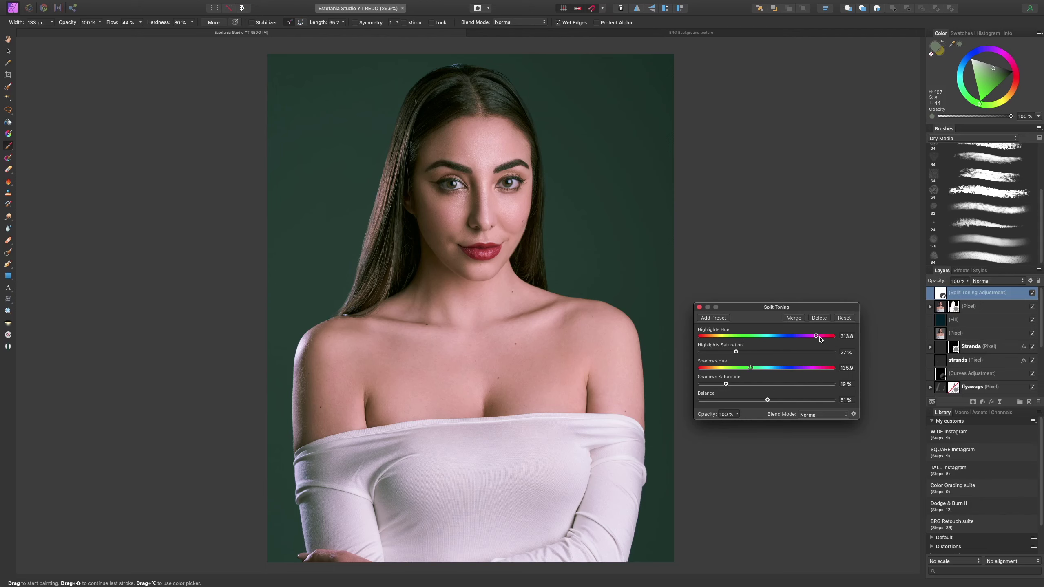
{"action": "left_click_drag", "start_coordinate": [816, 336], "coordinate": [721, 339]}
{"action": "left_click_drag", "start_coordinate": [752, 369], "coordinate": [782, 380]}
{"action": "left_click", "coordinate": [699, 307]}
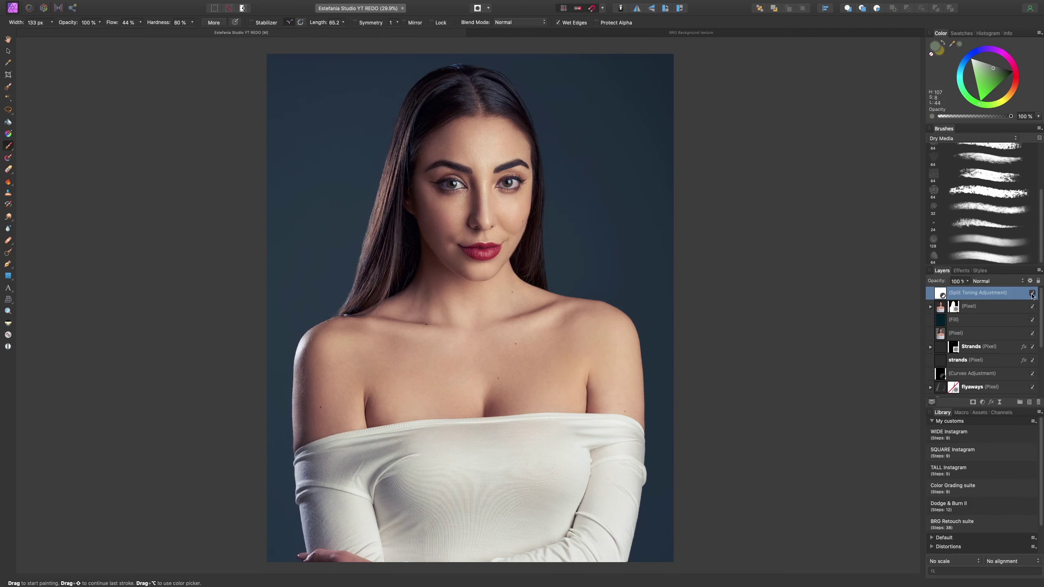
Step: Add a Gradient Map adjustment and change its blue end stop to golden yellow (H 46, S 100, L 63)
{"action": "left_click", "coordinate": [983, 402]}
{"action": "left_click", "coordinate": [999, 510]}
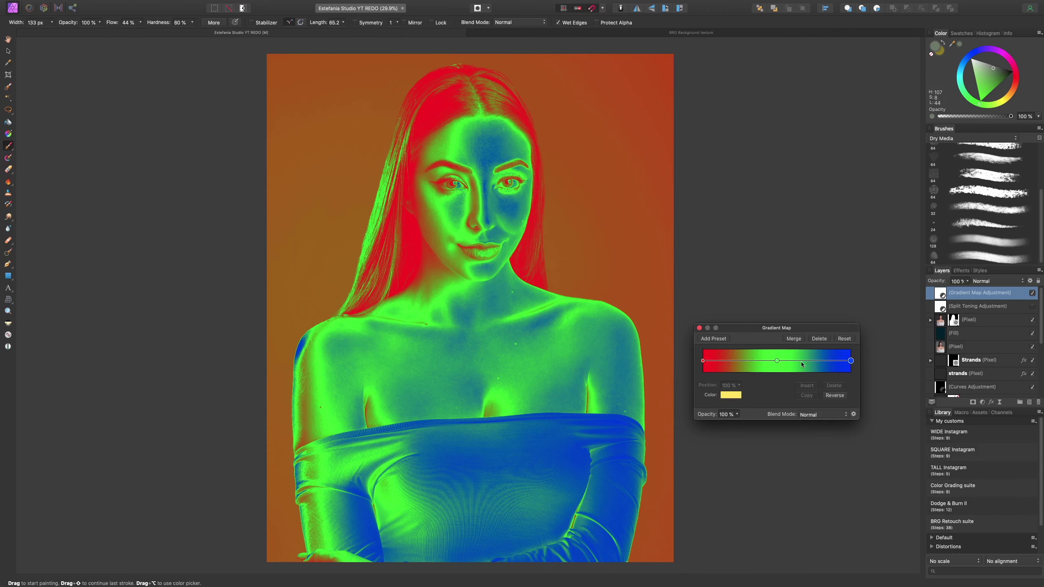
{"action": "left_click", "coordinate": [851, 362]}
{"action": "left_click", "coordinate": [739, 396]}
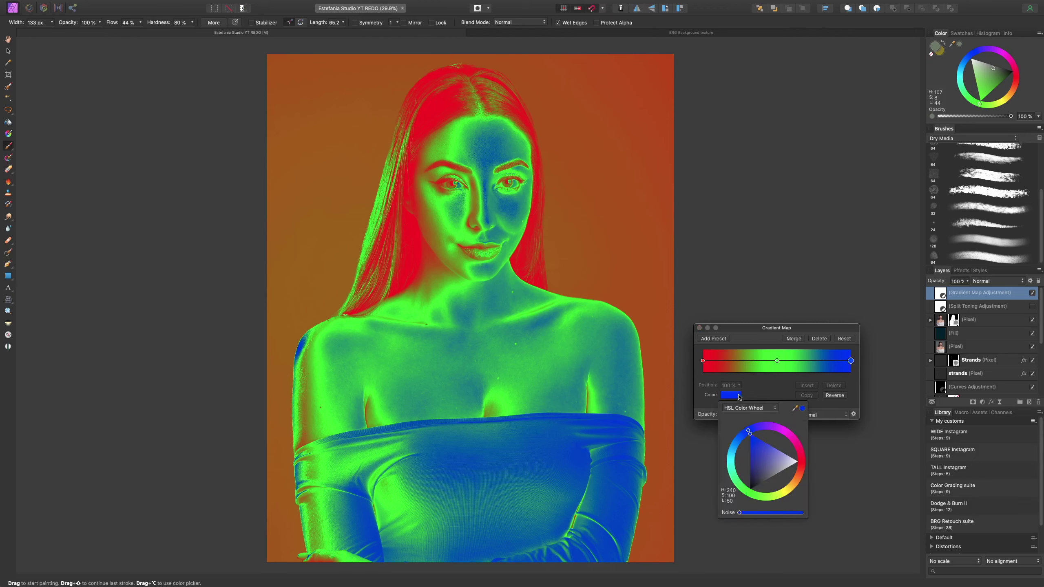
{"action": "mouse_move", "coordinate": [787, 494]}
{"action": "left_mouse_down"}
{"action": "mouse_move", "coordinate": [796, 493]}
{"action": "mouse_move", "coordinate": [775, 480]}
{"action": "left_mouse_up"}
{"action": "left_click", "coordinate": [770, 389]}
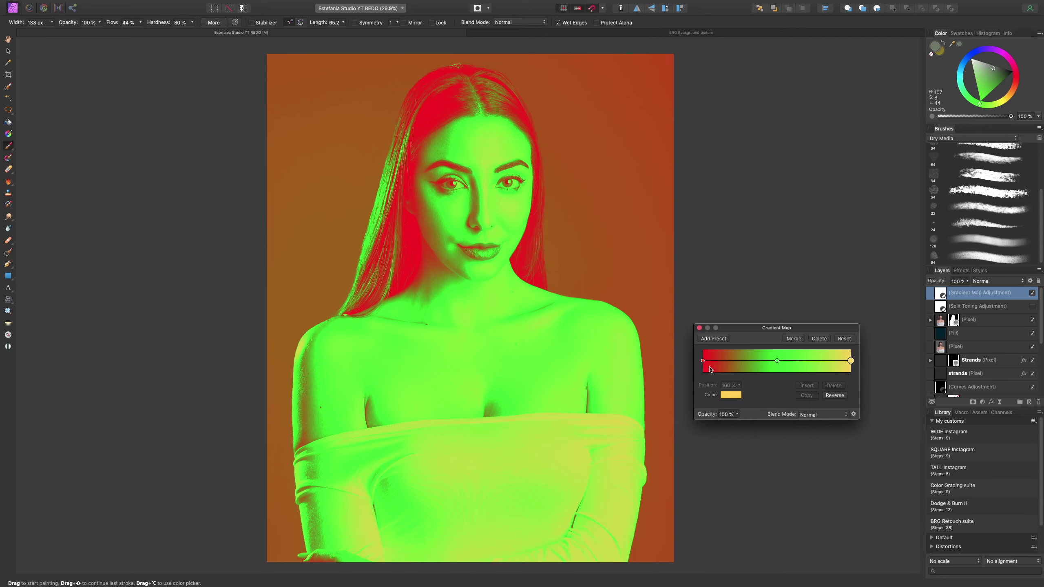
Step: Change the gradient's red starting stop to azure blue (H 213, S 100, L 50)
{"action": "left_click", "coordinate": [703, 361]}
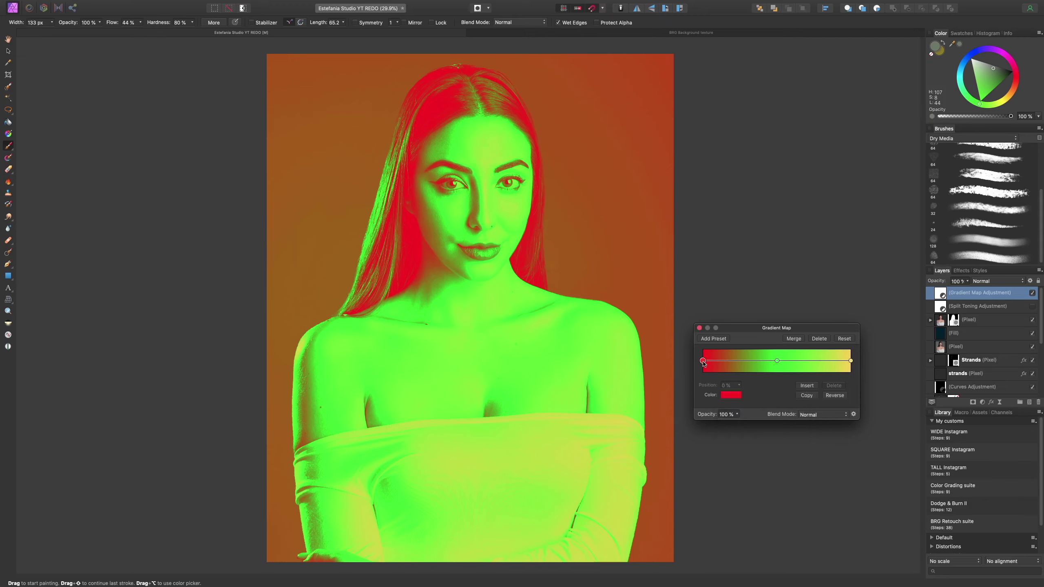
{"action": "left_click", "coordinate": [730, 395]}
{"action": "left_click", "coordinate": [745, 434]}
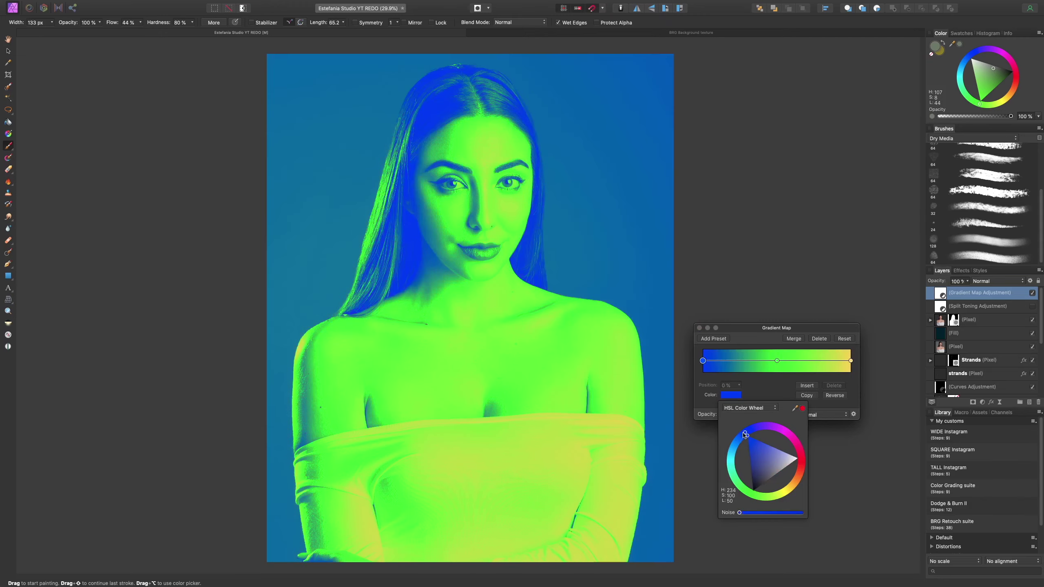
{"action": "left_click_drag", "start_coordinate": [745, 434], "coordinate": [737, 444]}
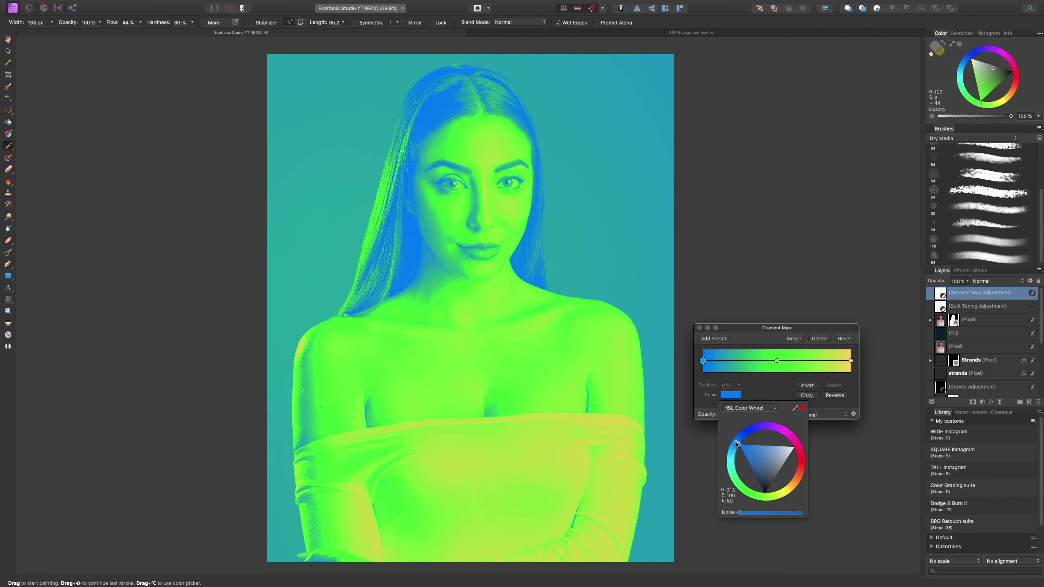
{"action": "left_click", "coordinate": [768, 388]}
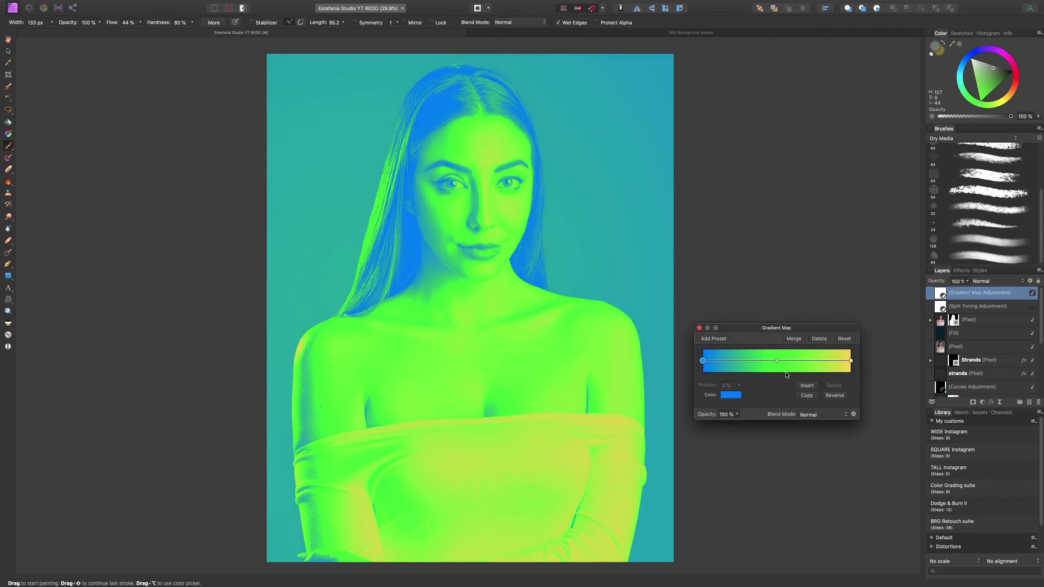
Step: Change the gradient's green middle stop at 50% to a muted orange
{"action": "left_click", "coordinate": [777, 361]}
{"action": "left_click", "coordinate": [731, 396]}
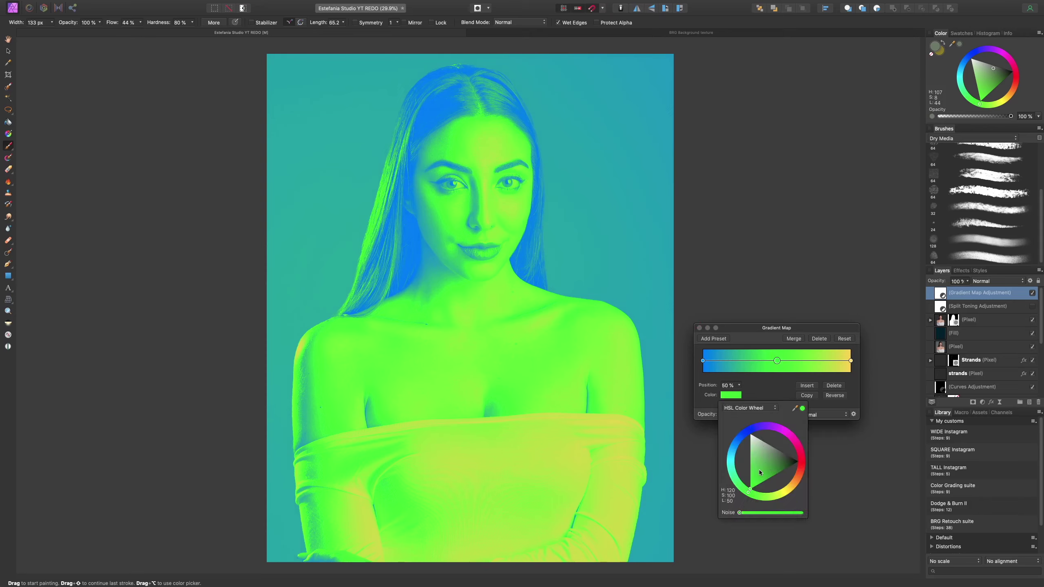
{"action": "left_click_drag", "start_coordinate": [748, 497], "coordinate": [801, 496]}
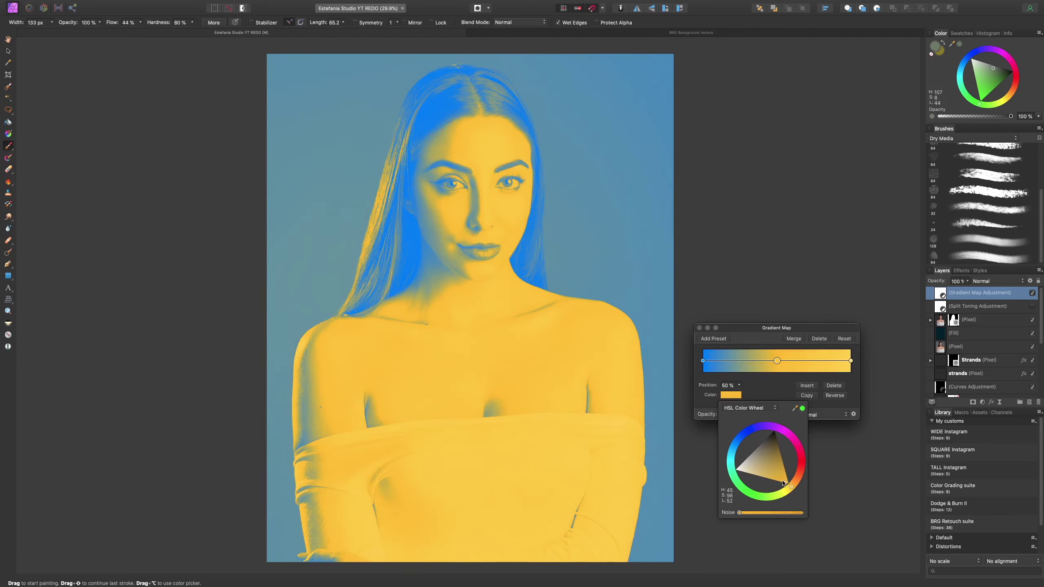
{"action": "left_click_drag", "start_coordinate": [774, 474], "coordinate": [799, 484]}
{"action": "left_click", "coordinate": [830, 474]}
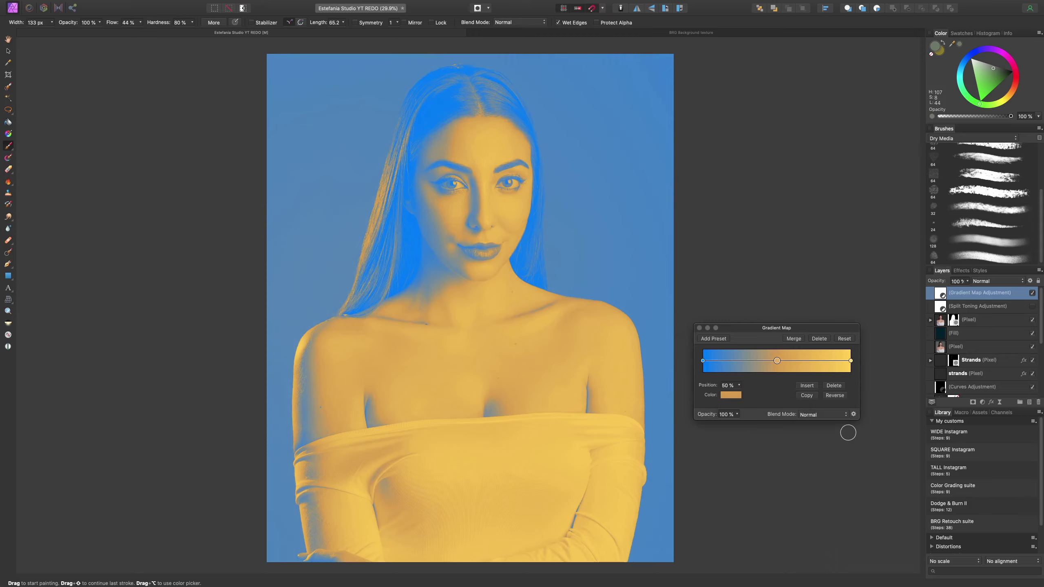
Step: Set the Gradient Map's blend mode to Soft Light and its opacity to 28%
{"action": "left_click", "coordinate": [841, 416]}
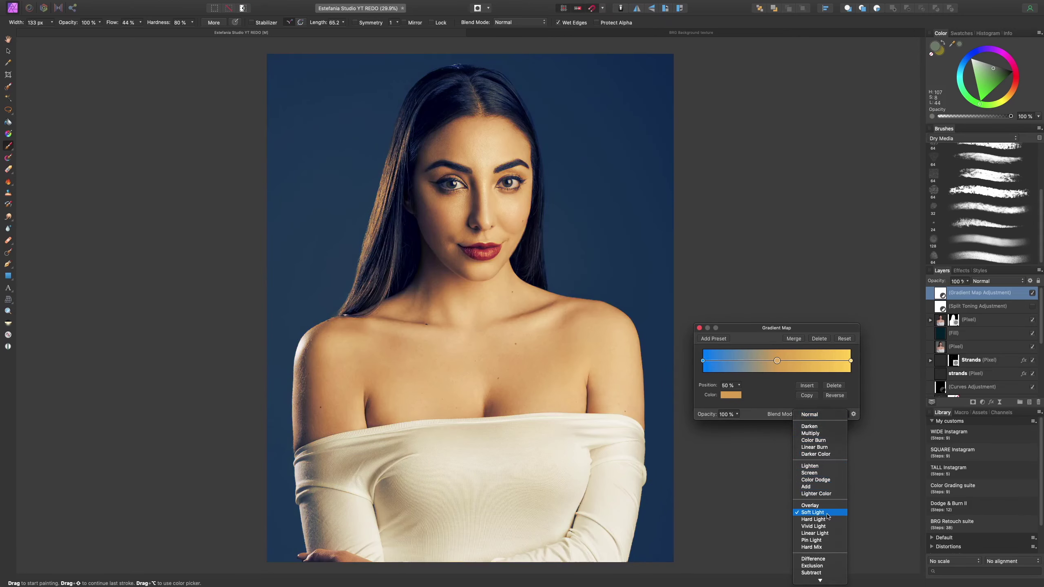
{"action": "left_click", "coordinate": [830, 513]}
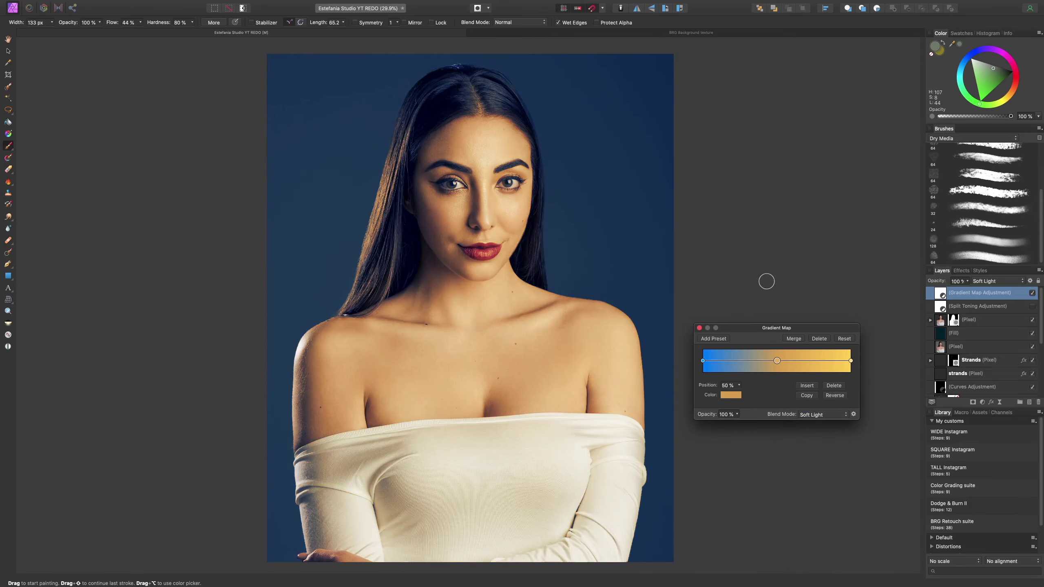
{"action": "left_click_drag", "start_coordinate": [737, 414], "coordinate": [690, 441]}
{"action": "left_click", "coordinate": [779, 328]}
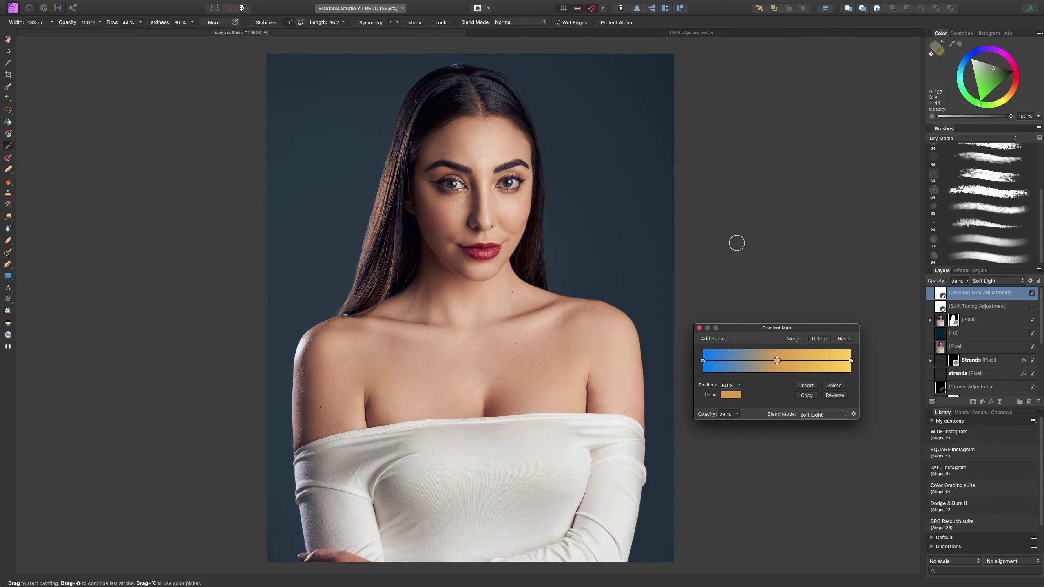
Step: Compare the Gradient Map and Split Toning effects on the portrait by toggling the visibility of both adjustments
{"action": "left_click", "coordinate": [1032, 295]}
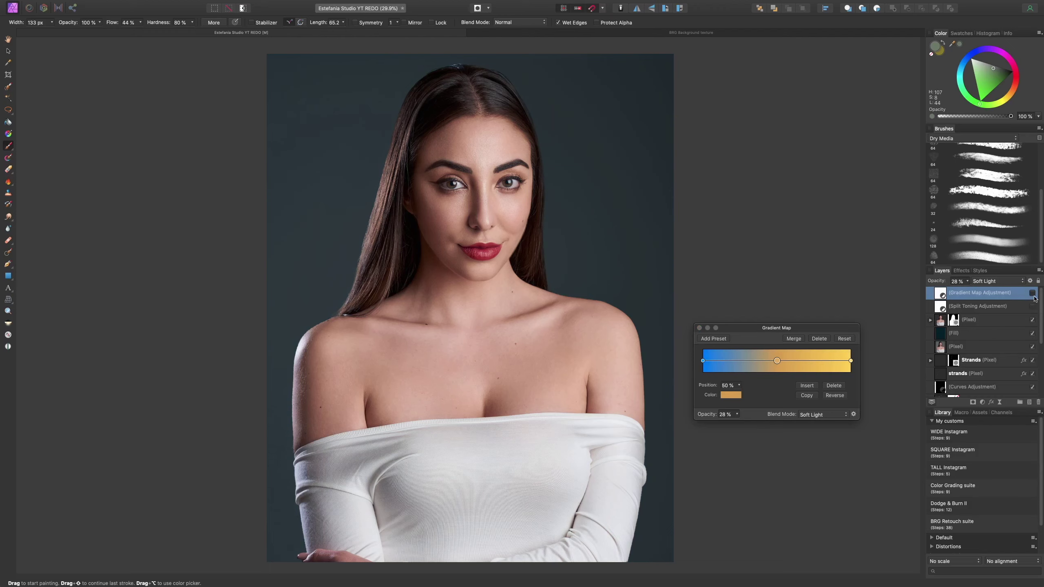
{"action": "left_click", "coordinate": [1033, 295]}
{"action": "left_click", "coordinate": [1033, 294]}
{"action": "left_click", "coordinate": [1033, 308]}
{"action": "left_click", "coordinate": [1033, 293]}
{"action": "left_click", "coordinate": [1033, 306]}
Step: Add gradient stops at 24% and 78%, and change the blue starting stop to black
{"action": "left_click", "coordinate": [739, 361]}
{"action": "left_click", "coordinate": [817, 360]}
{"action": "left_click", "coordinate": [702, 360]}
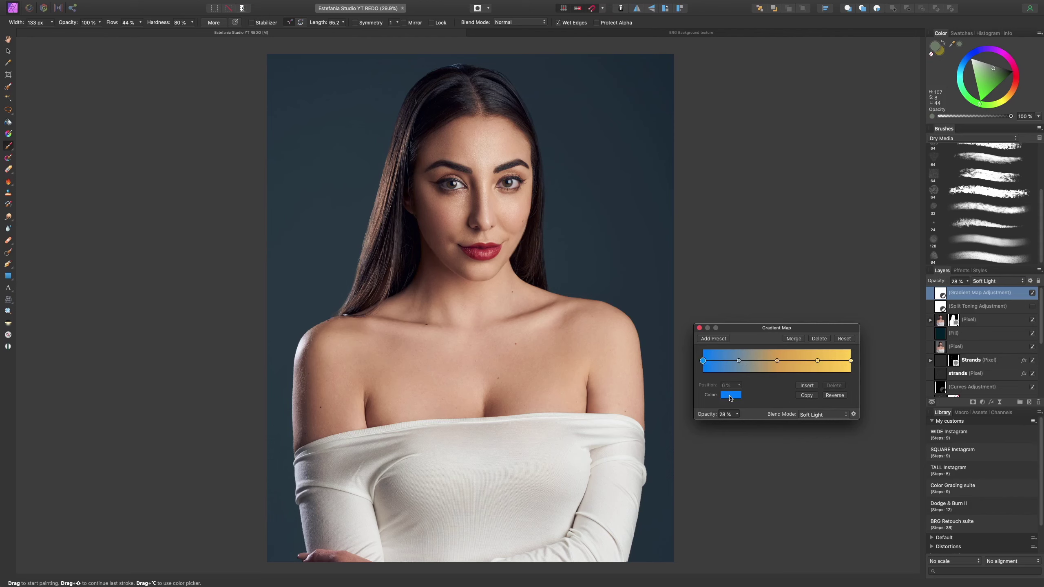
{"action": "left_click", "coordinate": [731, 398]}
{"action": "left_click_drag", "start_coordinate": [762, 473], "coordinate": [762, 515]}
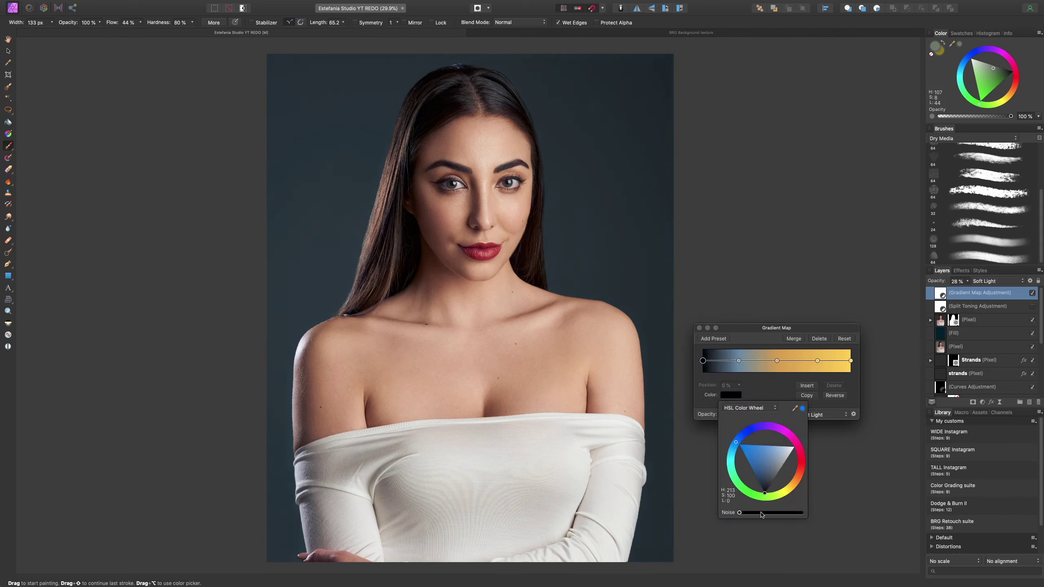
Step: Change the 24% stop to a deep blue (H 232, S 100, L 35) and move it to 16%
{"action": "left_click", "coordinate": [738, 361]}
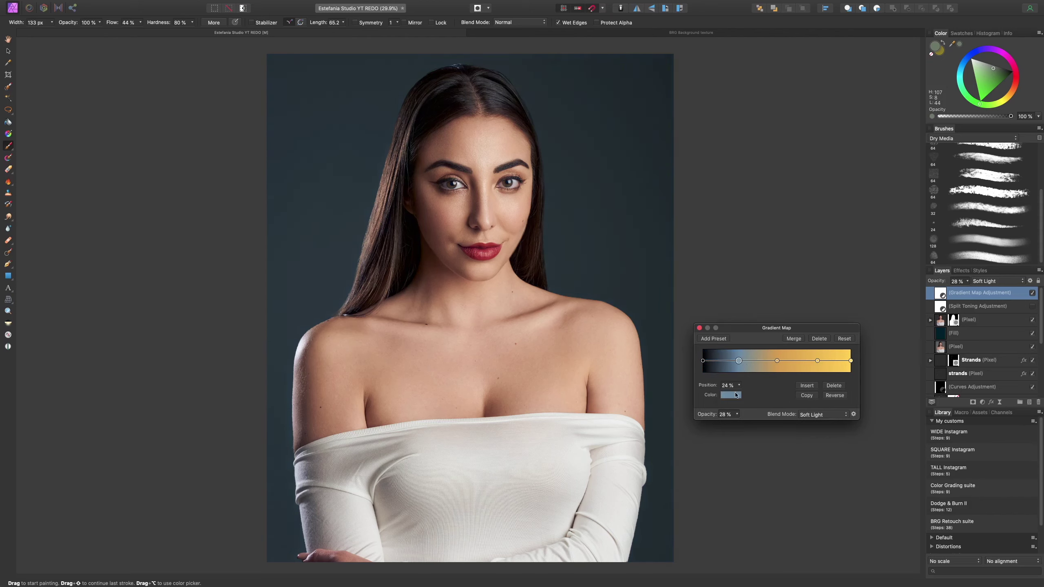
{"action": "left_click", "coordinate": [733, 397]}
{"action": "left_click_drag", "start_coordinate": [740, 438], "coordinate": [744, 433]}
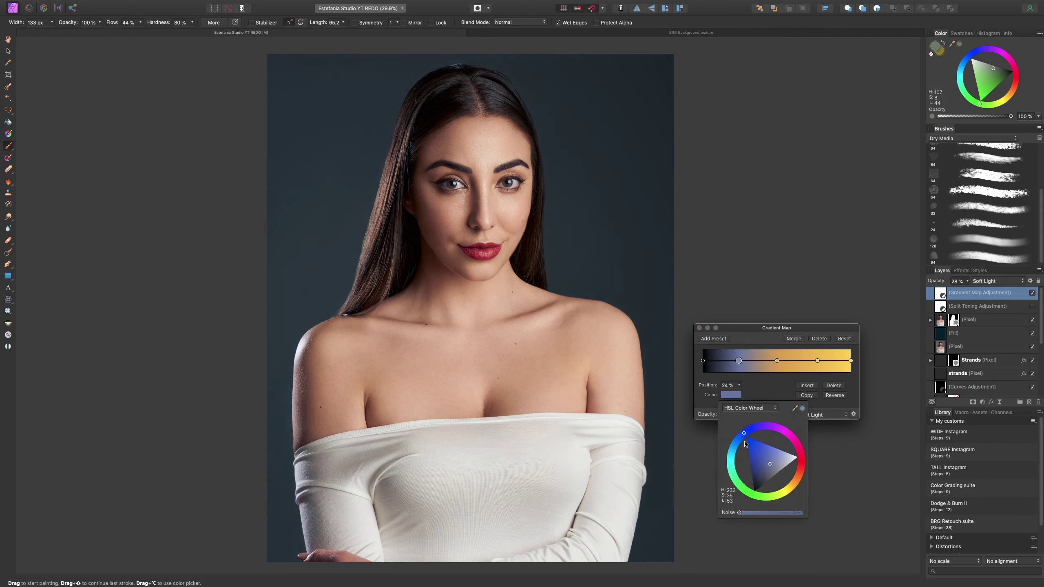
{"action": "left_click", "coordinate": [769, 467]}
{"action": "left_click_drag", "start_coordinate": [770, 468], "coordinate": [750, 455]}
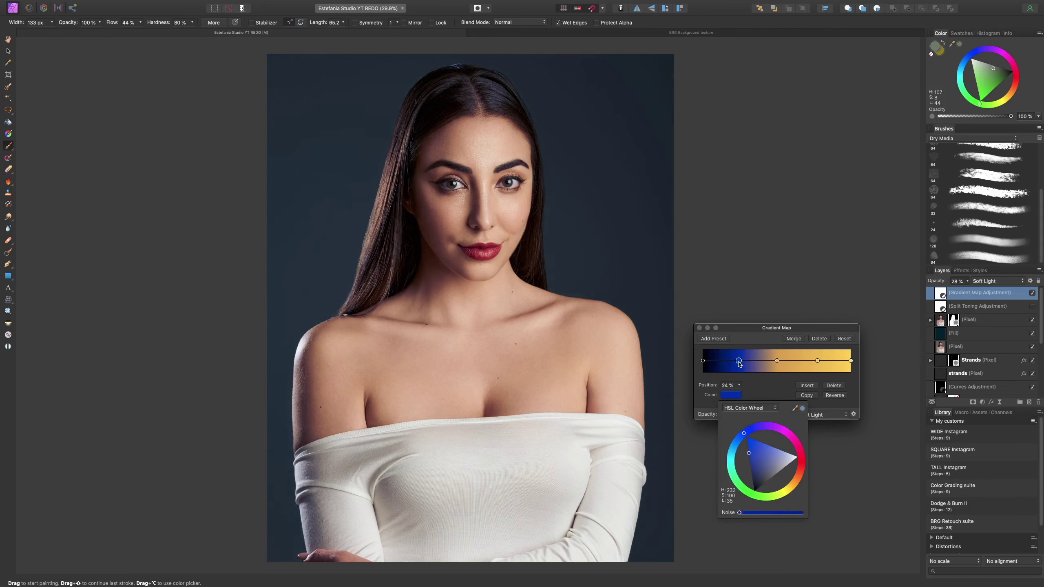
{"action": "left_click_drag", "start_coordinate": [739, 363], "coordinate": [727, 368]}
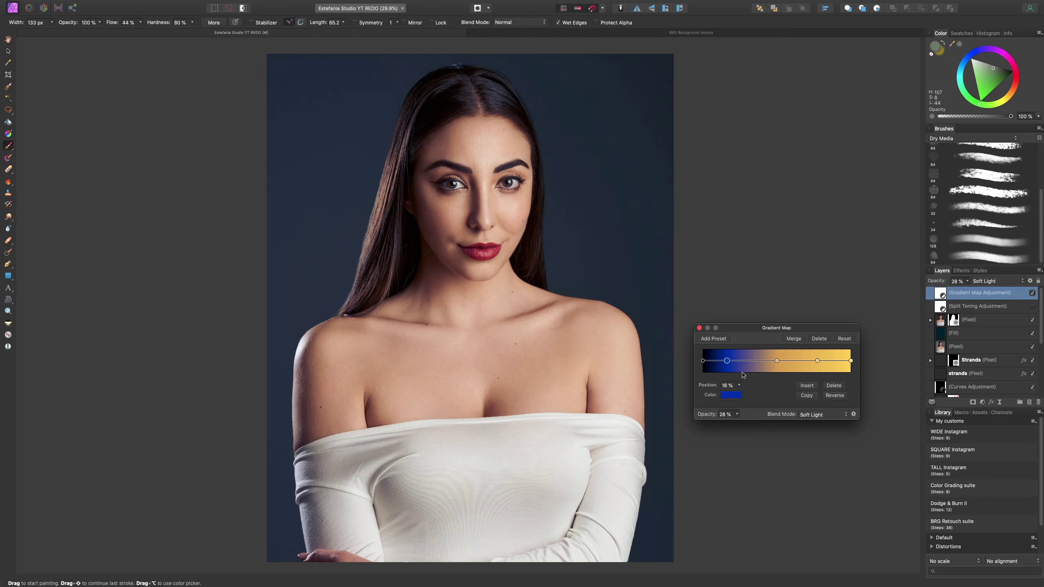
Step: Lighten the gradient's golden yellow end stop to white
{"action": "left_click", "coordinate": [851, 360]}
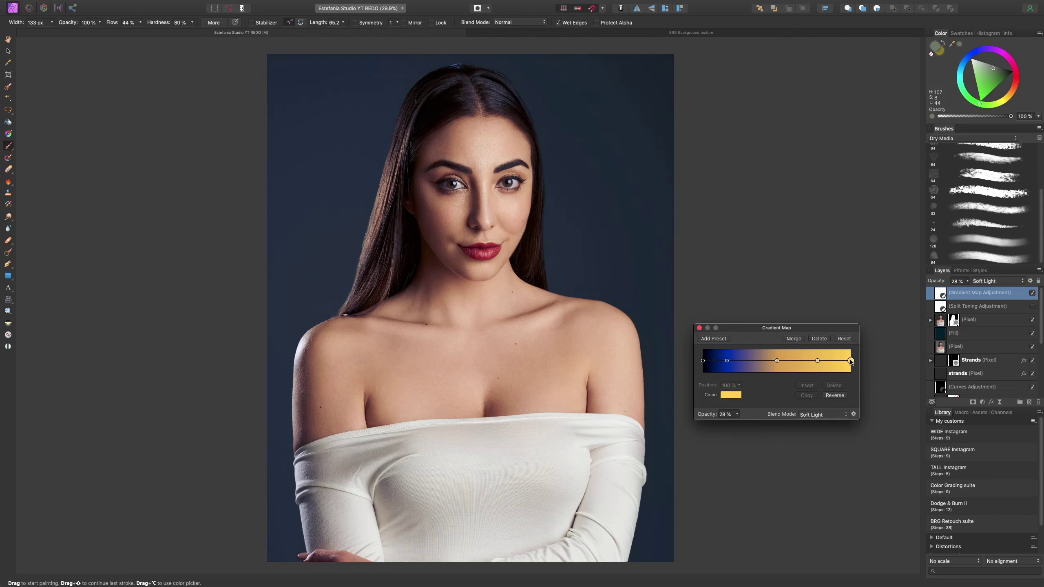
{"action": "left_click", "coordinate": [736, 397]}
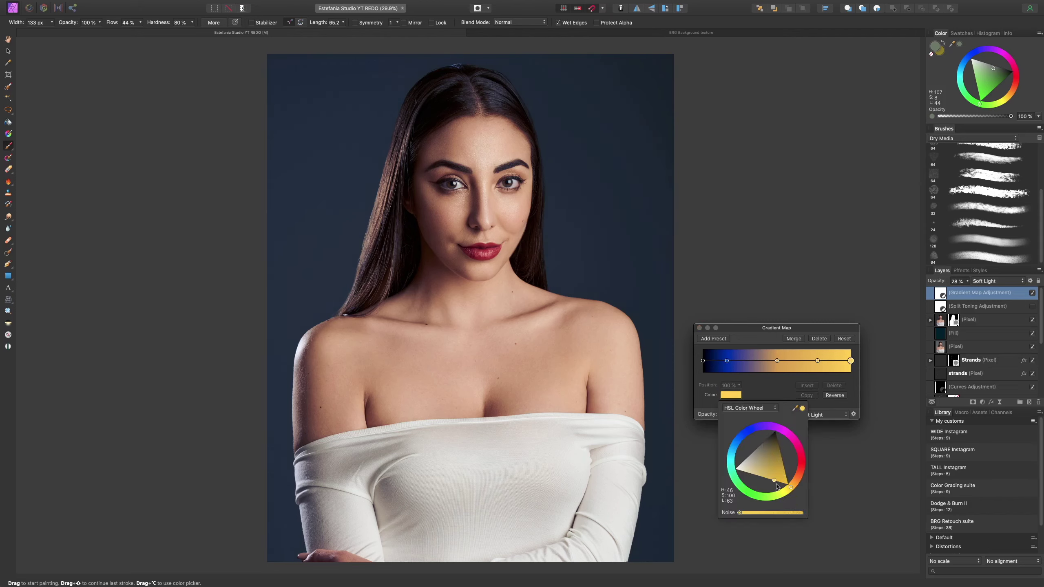
{"action": "left_click_drag", "start_coordinate": [773, 484], "coordinate": [740, 479]}
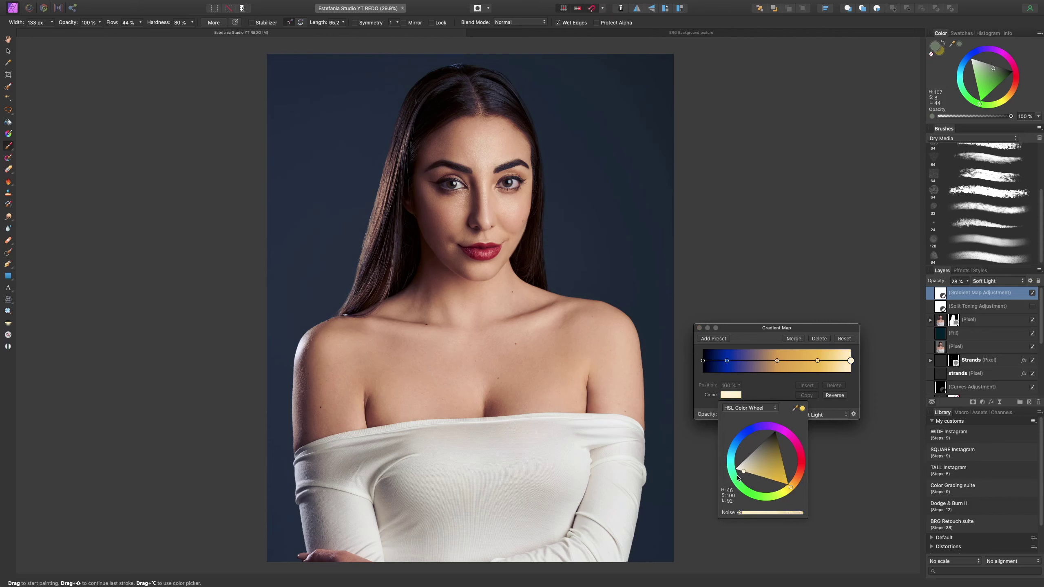
Step: Change the gradient stop at 78% to a fully saturated bright yellow
{"action": "left_click", "coordinate": [818, 361]}
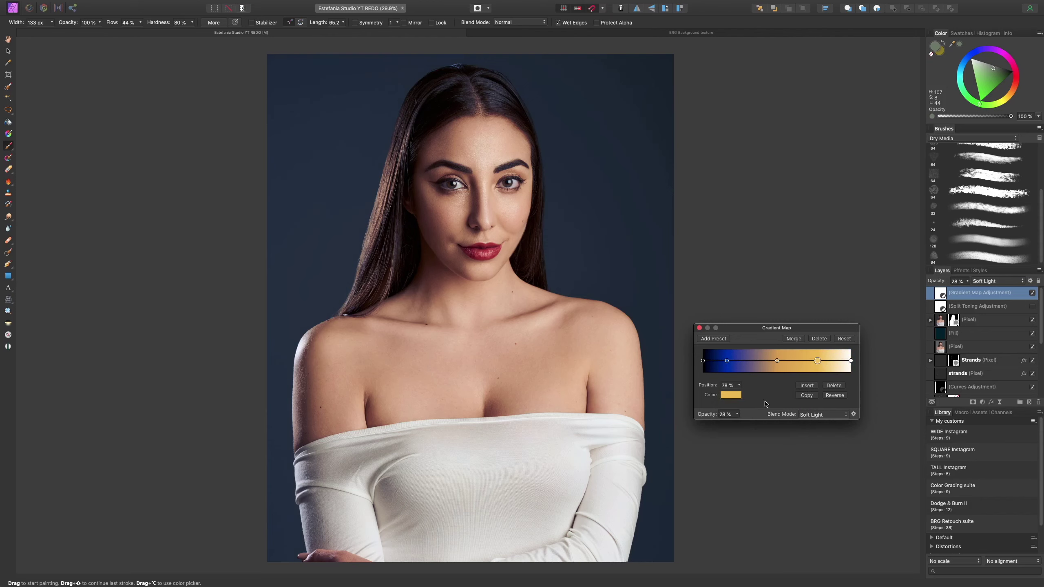
{"action": "left_click", "coordinate": [732, 397]}
{"action": "left_click", "coordinate": [779, 478]}
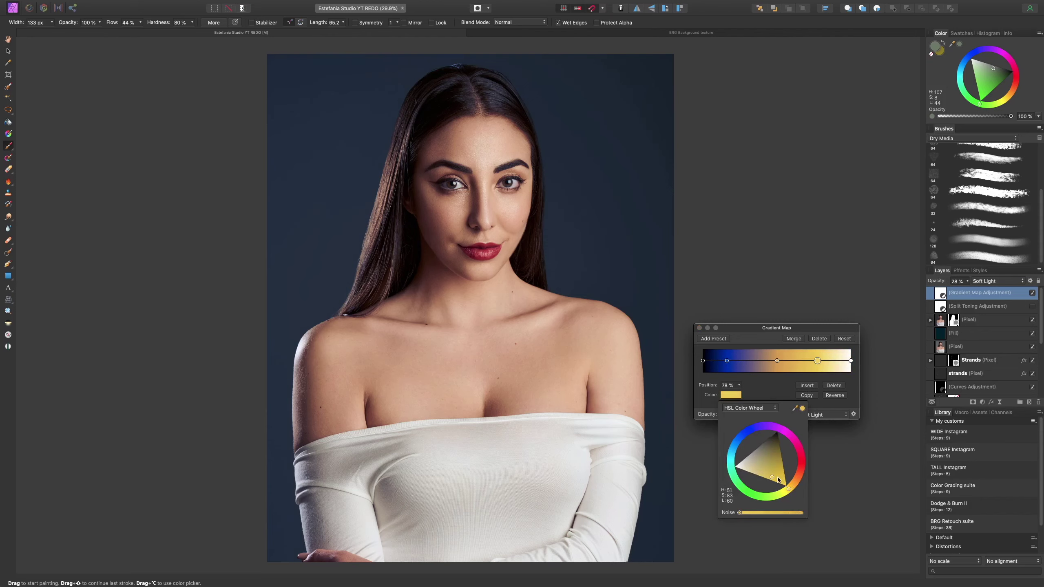
{"action": "left_click_drag", "start_coordinate": [780, 478], "coordinate": [788, 498]}
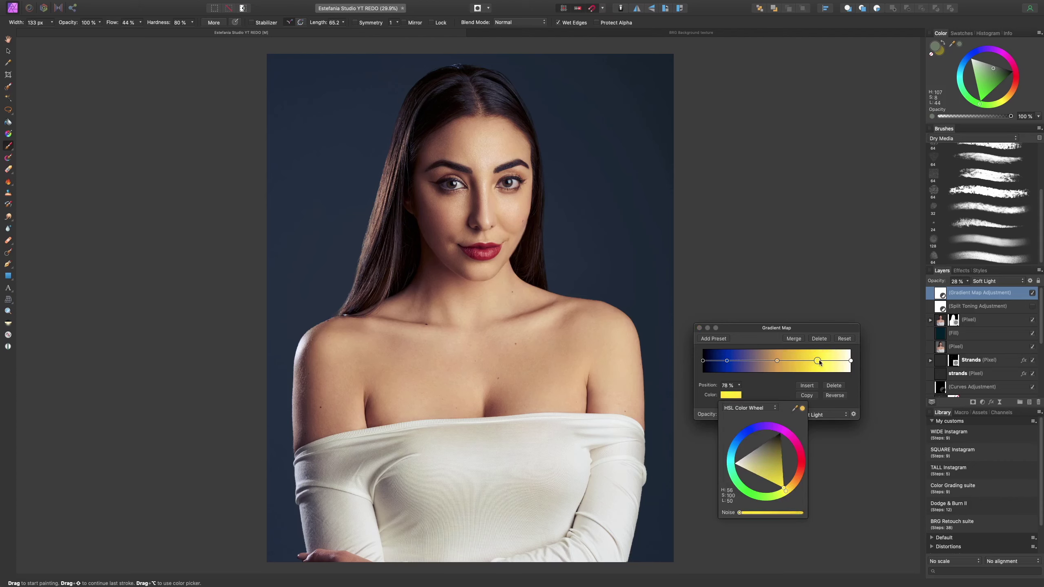
Step: Shift the bright yellow stop towards the white end, move the orange stop to 52%, and keep the Soft Light blend mode
{"action": "left_click_drag", "start_coordinate": [818, 361], "coordinate": [780, 361]}
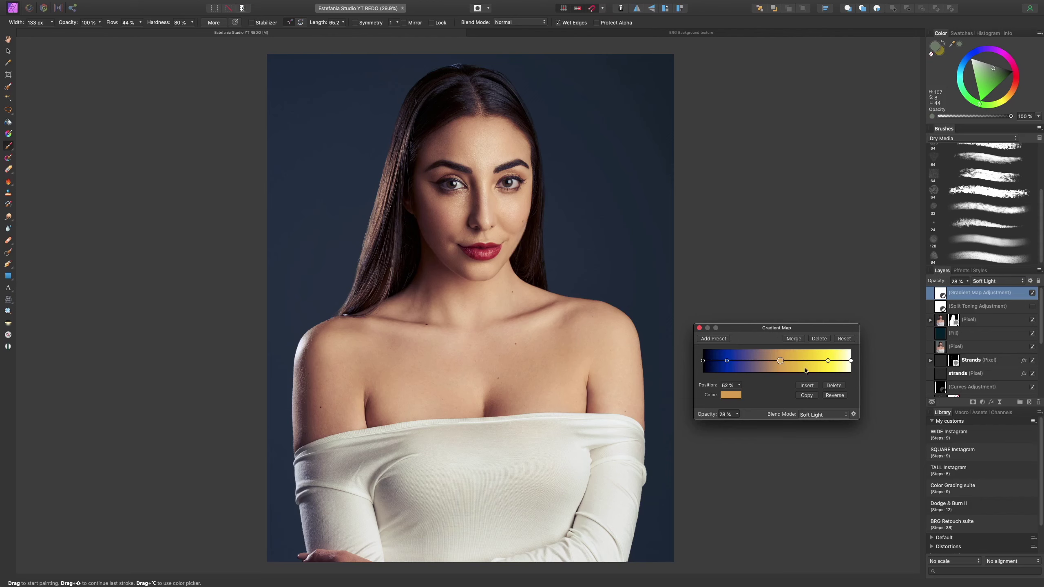
{"action": "left_click", "coordinate": [840, 415]}
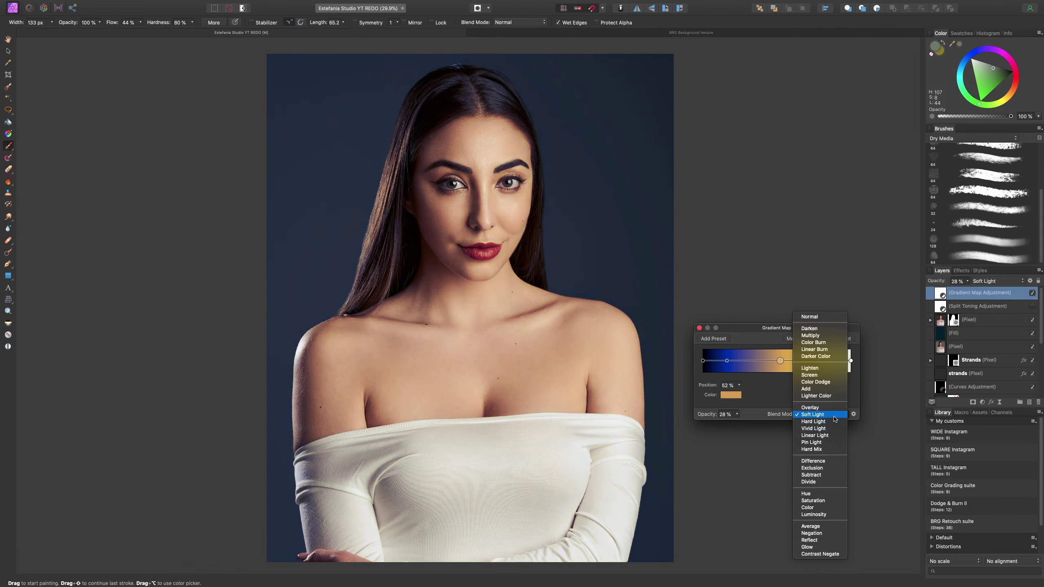
{"action": "left_click", "coordinate": [835, 419]}
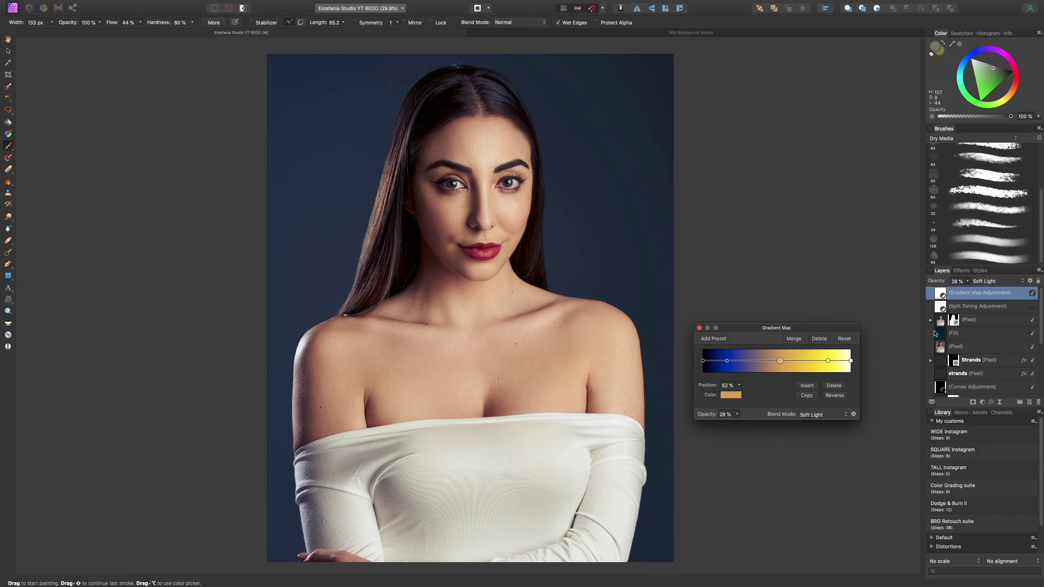
Step: Hide the Gradient Map adjustment and add a Color Balance adjustment above it
{"action": "left_click", "coordinate": [1033, 293]}
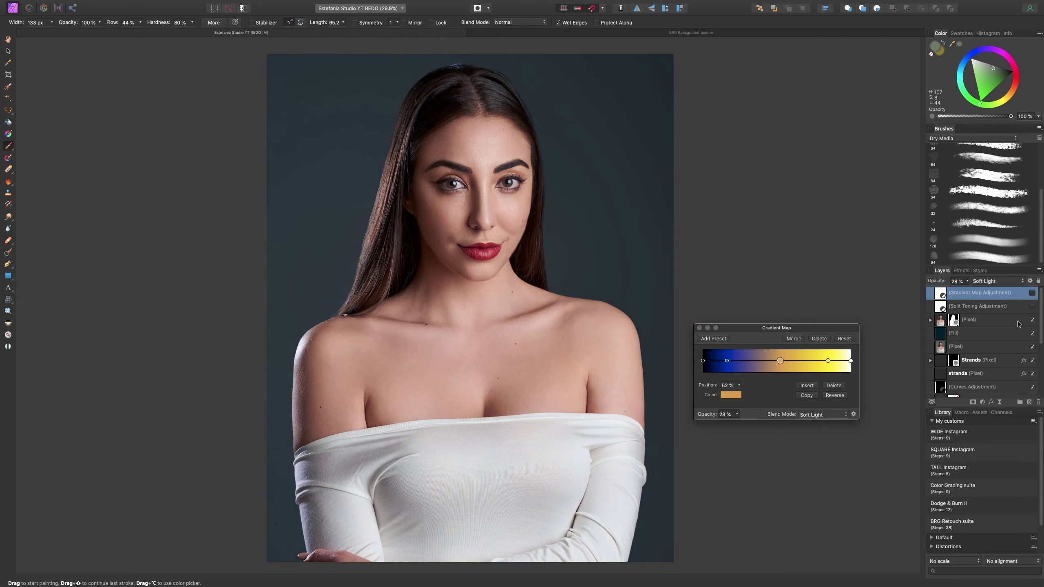
{"action": "left_click", "coordinate": [700, 328]}
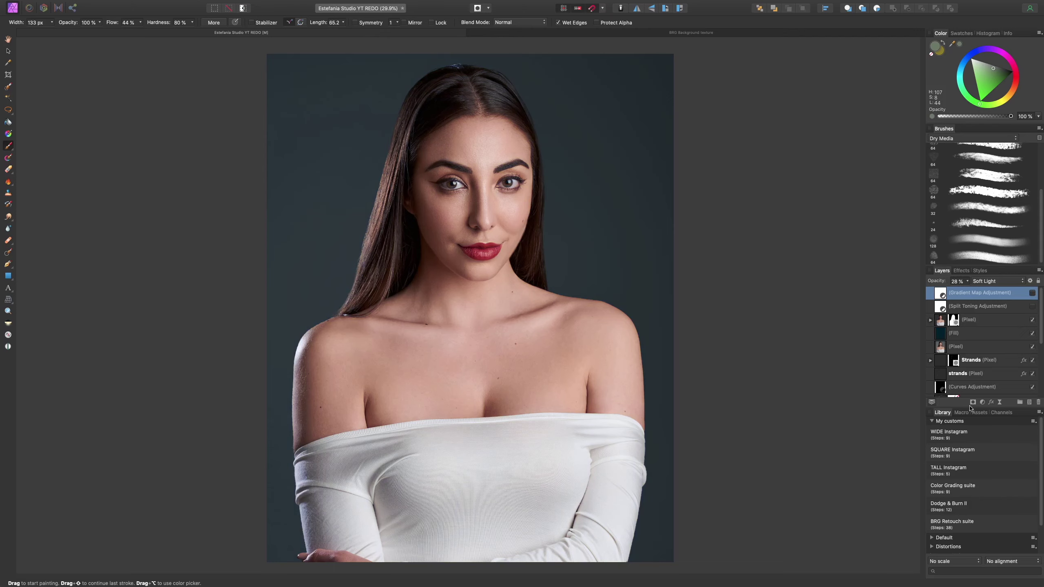
{"action": "left_click", "coordinate": [983, 402]}
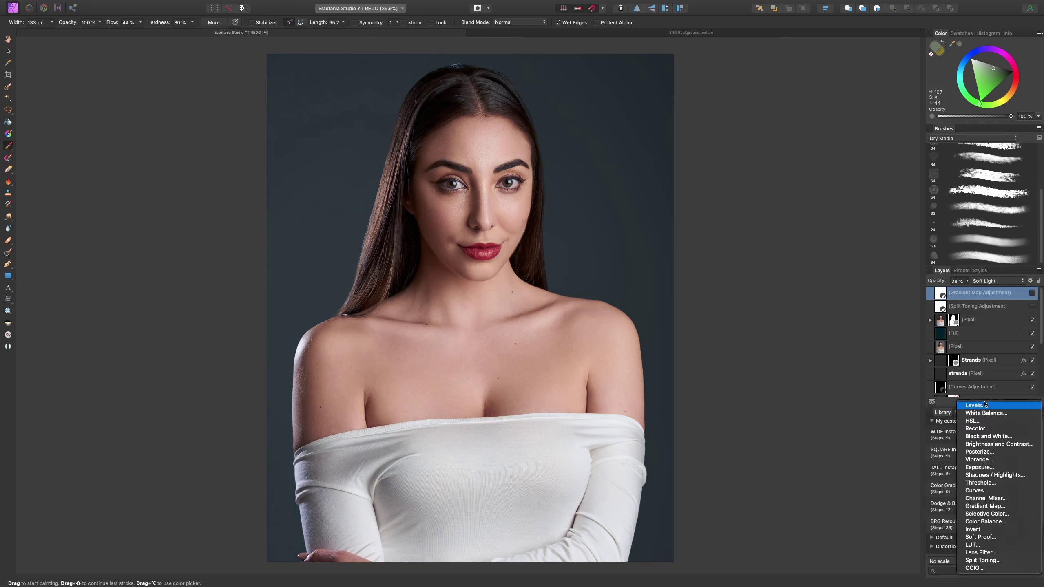
{"action": "left_click", "coordinate": [1003, 524]}
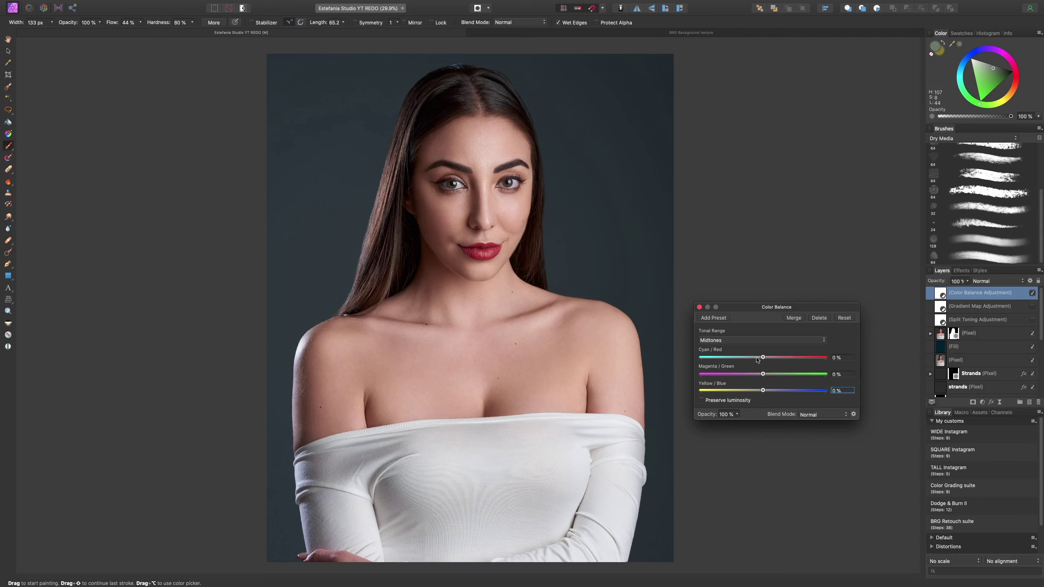
Step: Shift the Color Balance highlights slightly towards yellow
{"action": "left_click", "coordinate": [788, 341]}
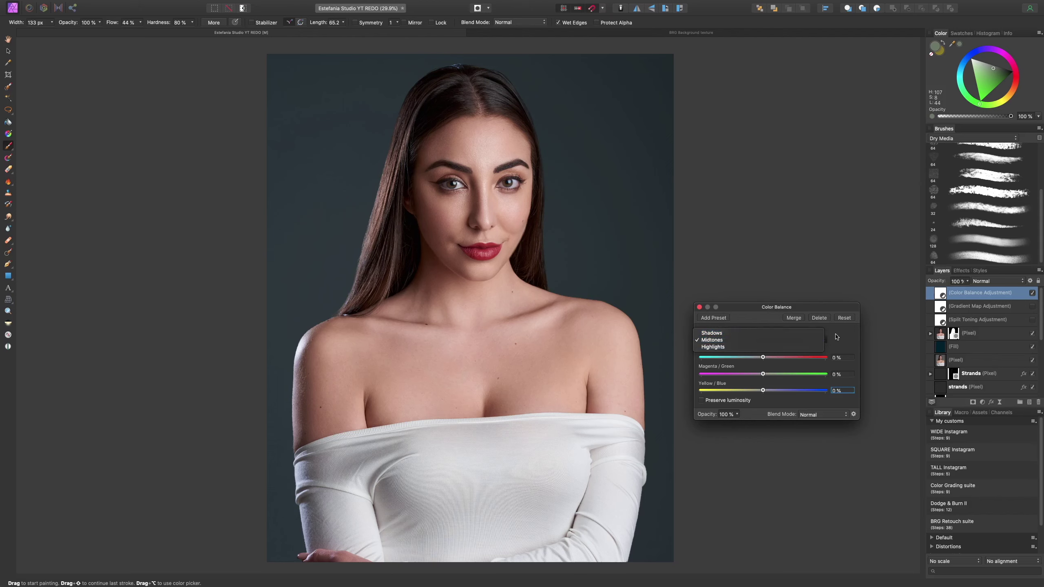
{"action": "left_click", "coordinate": [828, 343]}
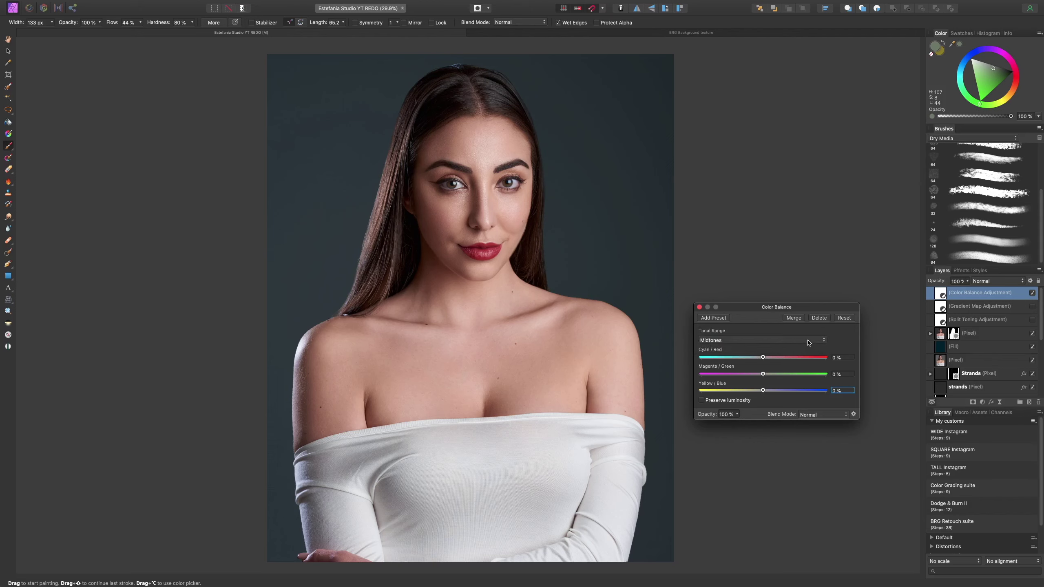
{"action": "left_click", "coordinate": [810, 342]}
{"action": "left_click", "coordinate": [802, 348]}
{"action": "left_click_drag", "start_coordinate": [764, 392], "coordinate": [760, 394]}
Step: Set the Color Balance shadows to Yellow/Blue 21%, Cyan/Red -3% and Magenta/Green 4%
{"action": "left_click", "coordinate": [761, 340]}
{"action": "left_click", "coordinate": [724, 324]}
{"action": "left_click_drag", "start_coordinate": [764, 392], "coordinate": [776, 393]}
{"action": "left_click_drag", "start_coordinate": [763, 358], "coordinate": [762, 362]}
{"action": "left_click_drag", "start_coordinate": [763, 375], "coordinate": [765, 381]}
Step: Compare the Color Balance, Gradient Map and Split Toning looks by toggling each adjustment's visibility
{"action": "left_click", "coordinate": [1032, 293]}
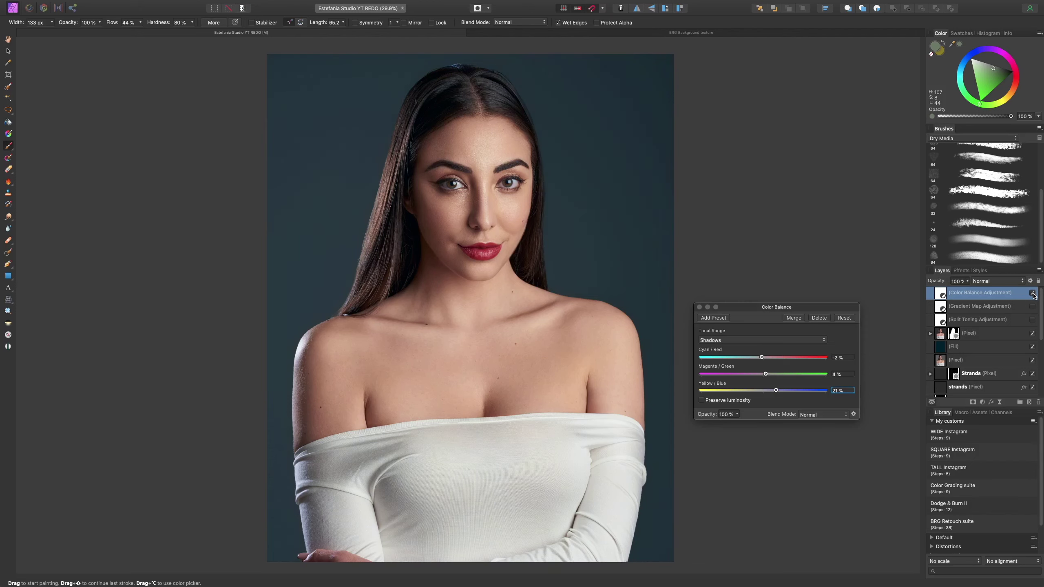
{"action": "left_click", "coordinate": [1033, 307]}
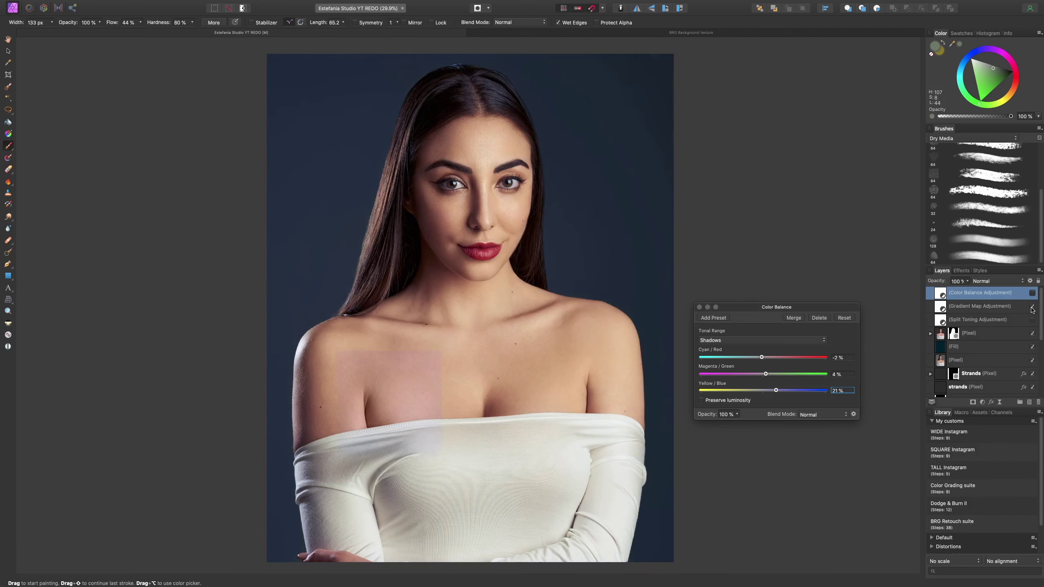
{"action": "left_click", "coordinate": [1033, 308]}
{"action": "left_click", "coordinate": [1033, 321]}
{"action": "left_click", "coordinate": [1033, 321]}
Step: Show the Gradient Map adjustment and reduce its opacity to 19%
{"action": "left_click", "coordinate": [1023, 307]}
{"action": "left_click", "coordinate": [1033, 307]}
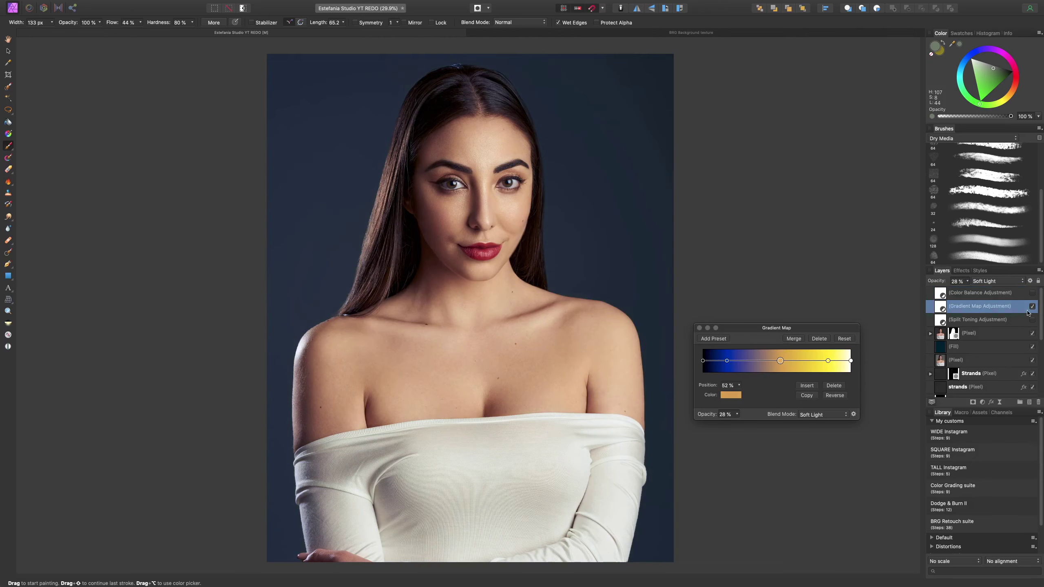
{"action": "left_click", "coordinate": [968, 281]}
{"action": "left_click_drag", "start_coordinate": [968, 290], "coordinate": [961, 294]}
Step: Show Color Balance instead of the Gradient Map and fine-tune its shadows to Magenta/Green 5% and Cyan/Red -4%
{"action": "left_click", "coordinate": [1032, 306]}
{"action": "left_click", "coordinate": [1032, 293]}
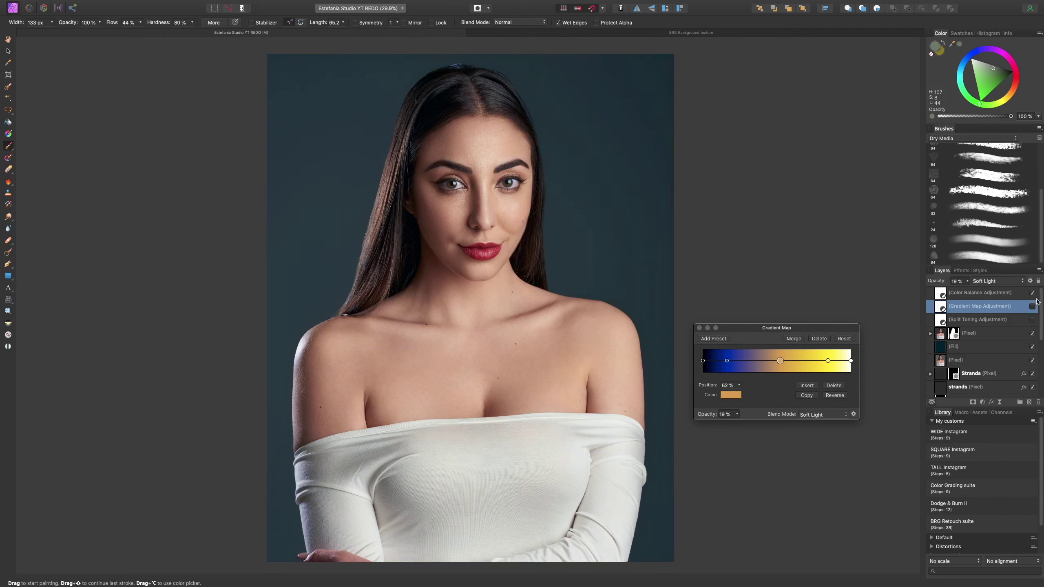
{"action": "left_click", "coordinate": [1013, 294]}
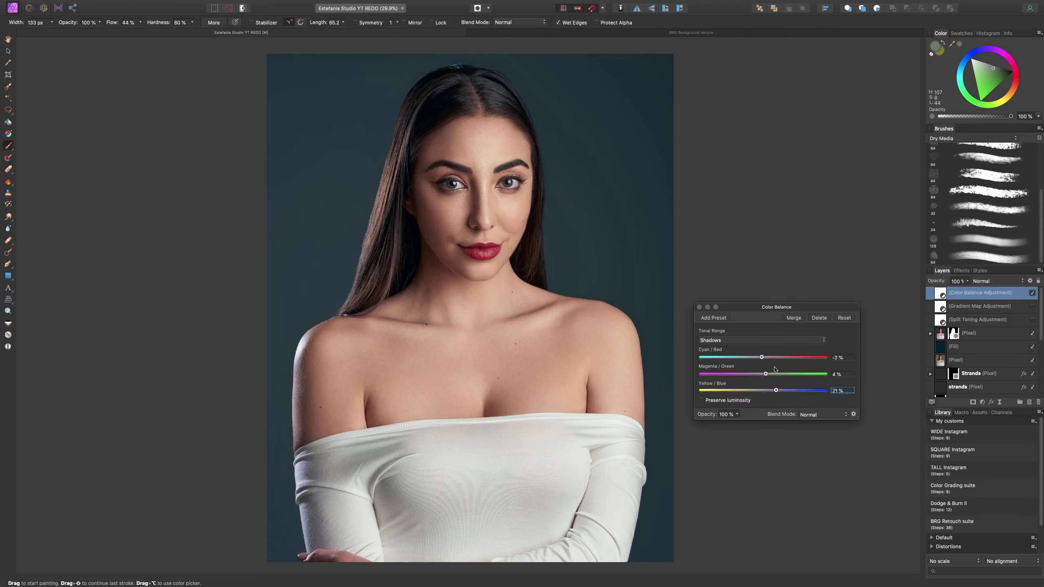
{"action": "mouse_move", "coordinate": [765, 378]}
{"action": "left_mouse_down"}
{"action": "mouse_move", "coordinate": [716, 387]}
{"action": "mouse_move", "coordinate": [768, 390]}
{"action": "left_mouse_up"}
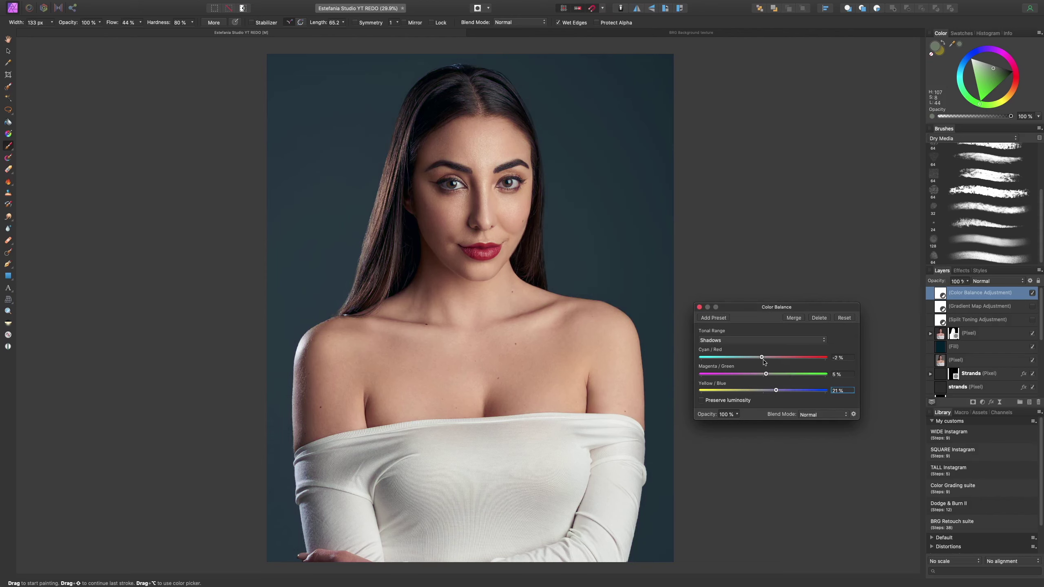
{"action": "mouse_move", "coordinate": [760, 359]}
{"action": "left_mouse_down"}
{"action": "mouse_move", "coordinate": [772, 361]}
{"action": "mouse_move", "coordinate": [748, 363]}
{"action": "mouse_move", "coordinate": [759, 368]}
{"action": "left_mouse_up"}
{"action": "left_click", "coordinate": [699, 307]}
Step: Add a Selective Color adjustment targeting the Reds and hide the Color Balance adjustment
{"action": "left_click", "coordinate": [984, 403]}
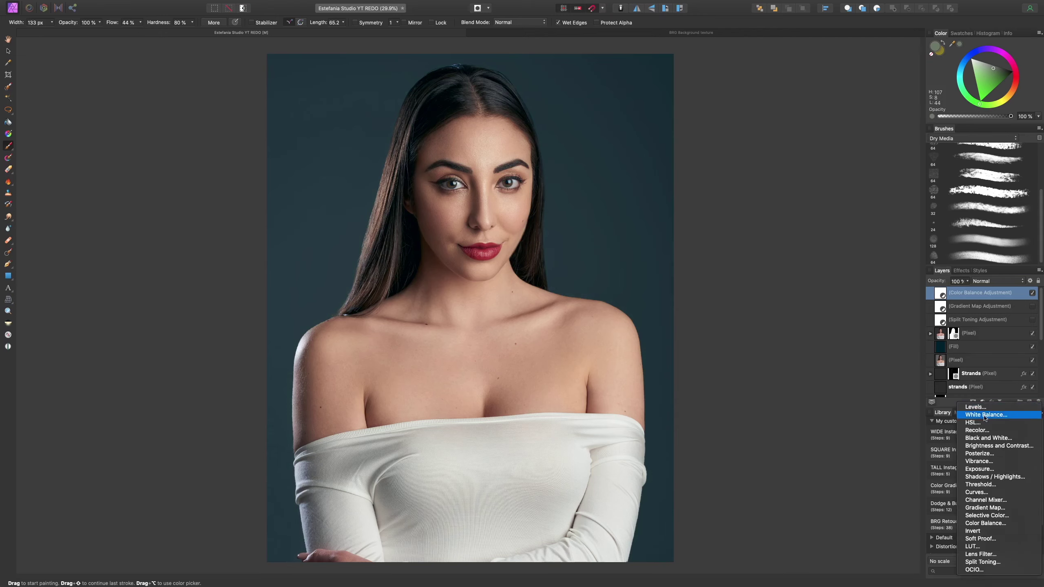
{"action": "left_click", "coordinate": [1001, 515]}
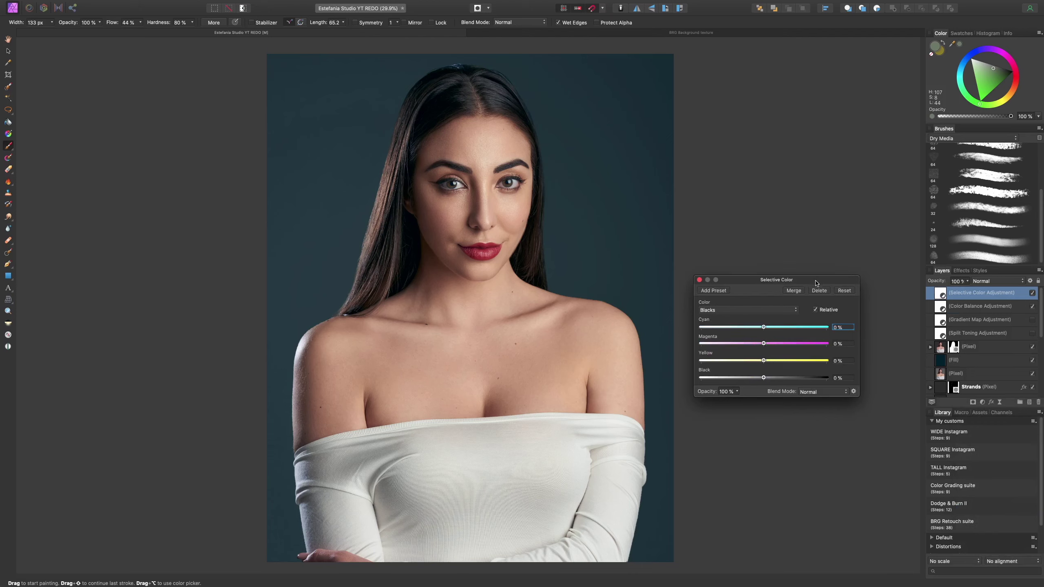
{"action": "left_click", "coordinate": [791, 314]}
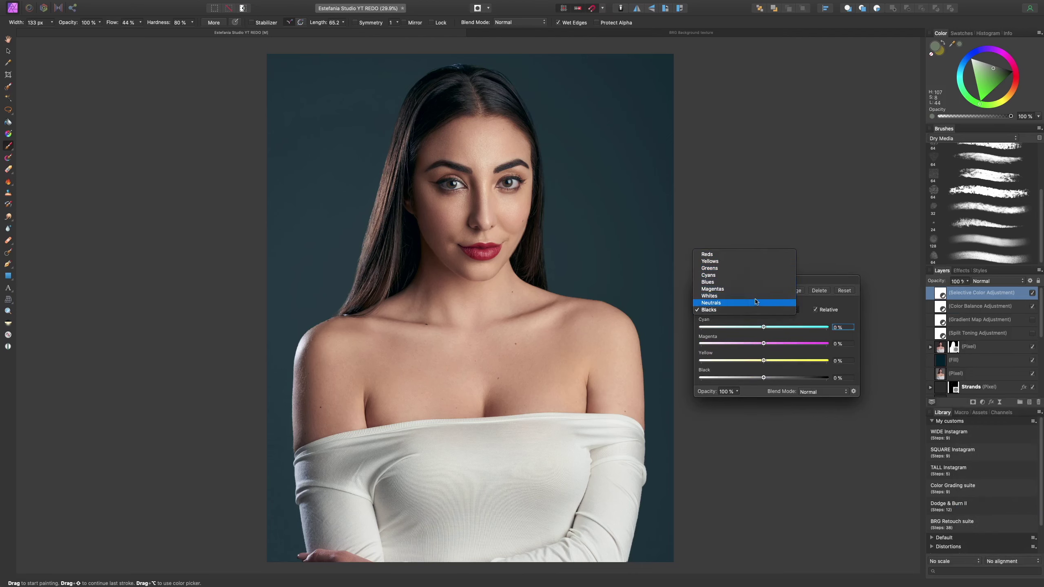
{"action": "left_click", "coordinate": [708, 254]}
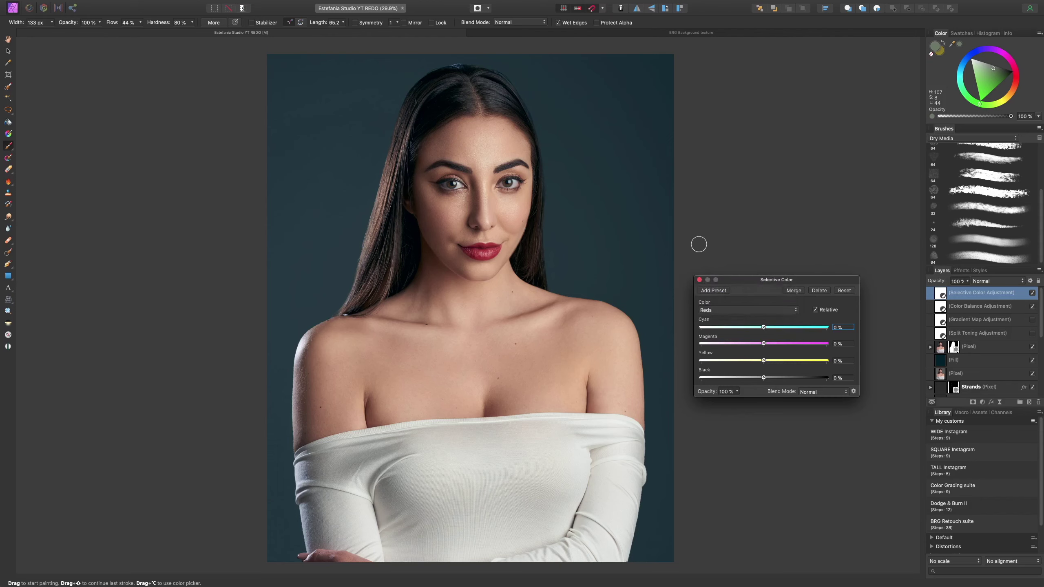
{"action": "left_click", "coordinate": [1033, 307]}
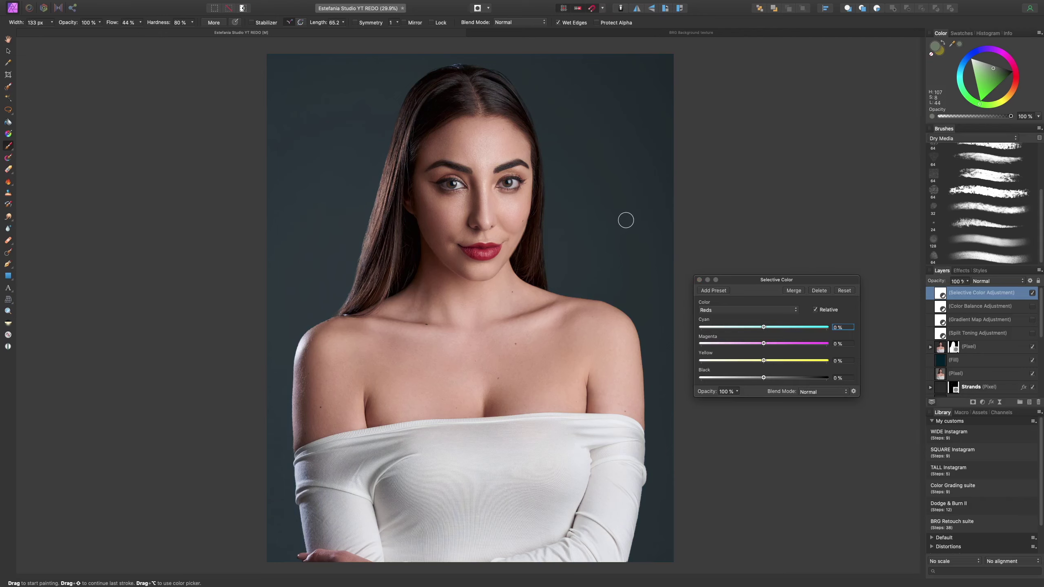
{"action": "left_click", "coordinate": [783, 312]}
{"action": "left_click", "coordinate": [783, 311]}
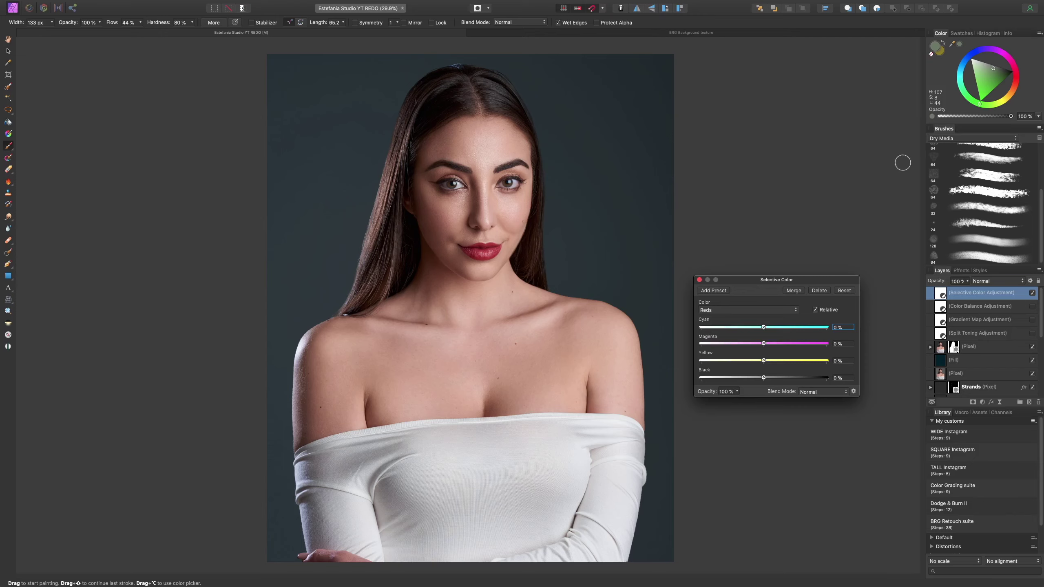
Step: Rotate the color wheel to blue, try the HSL and RGB slider modes with a green pick, and restore the wheel
{"action": "left_click_drag", "start_coordinate": [980, 105], "coordinate": [947, 52]}
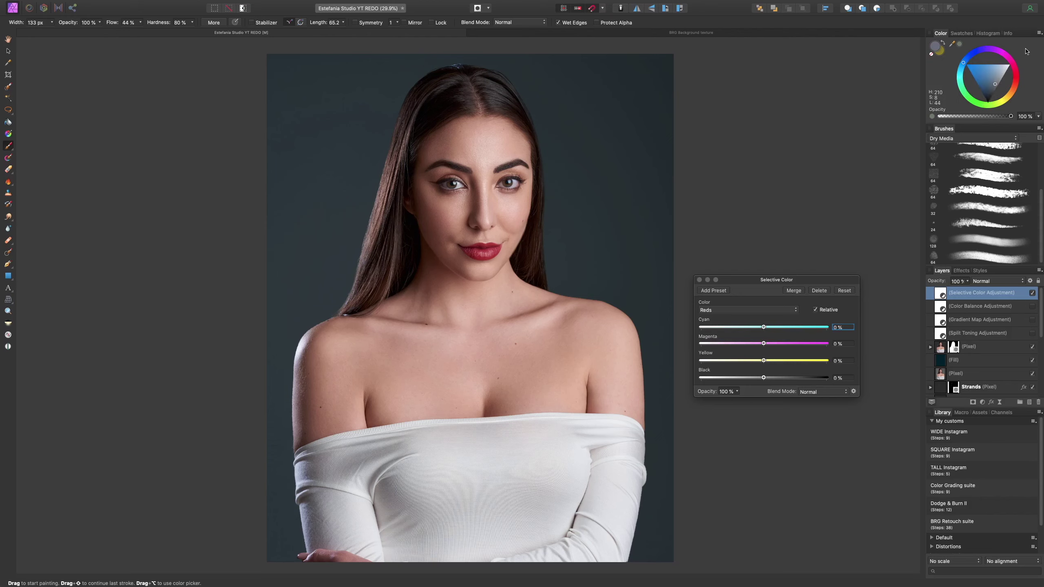
{"action": "left_click", "coordinate": [1040, 33]}
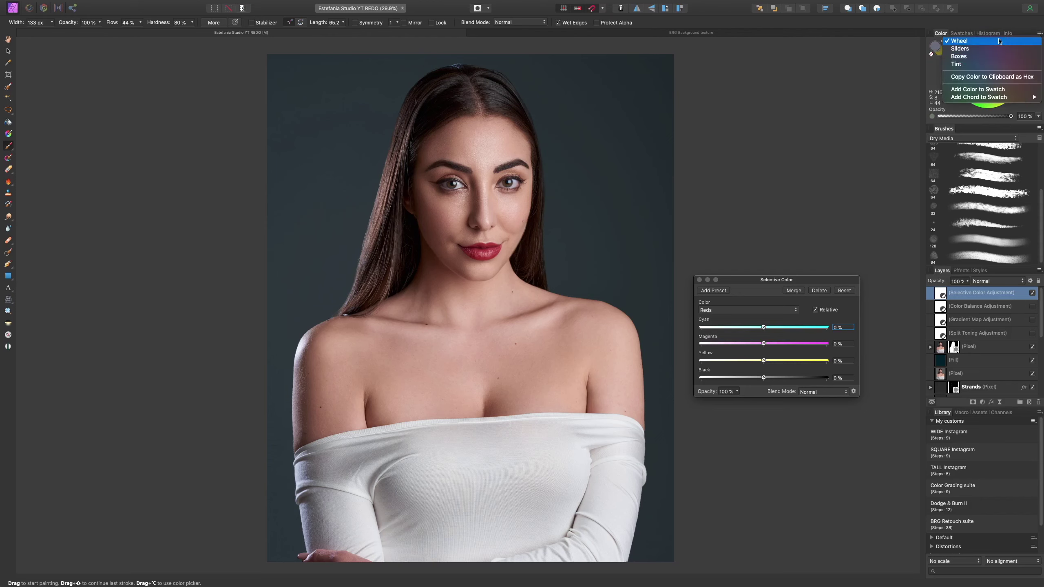
{"action": "left_click", "coordinate": [974, 48]}
{"action": "left_click", "coordinate": [1020, 56]}
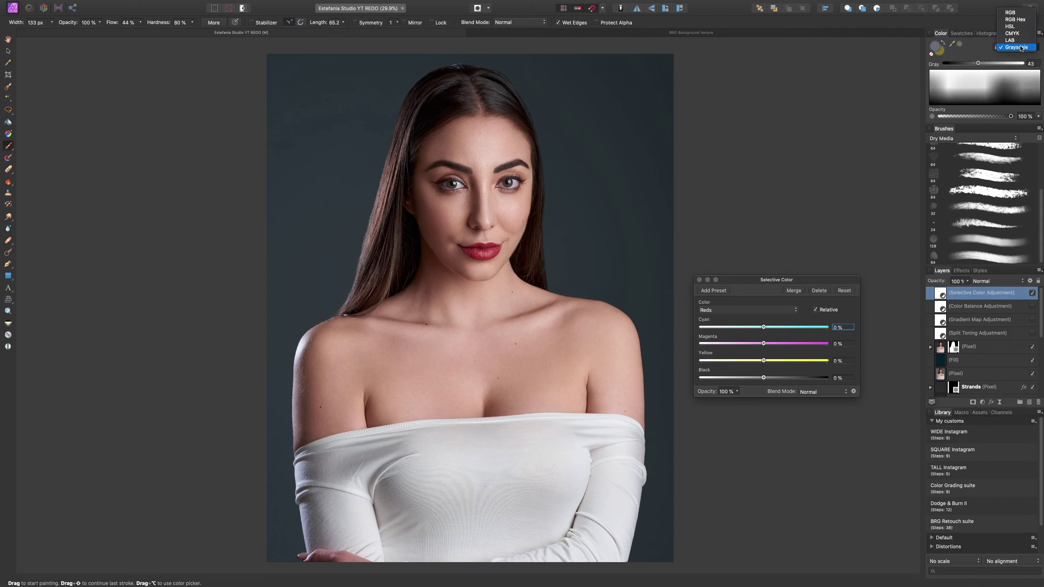
{"action": "left_click", "coordinate": [1015, 25]}
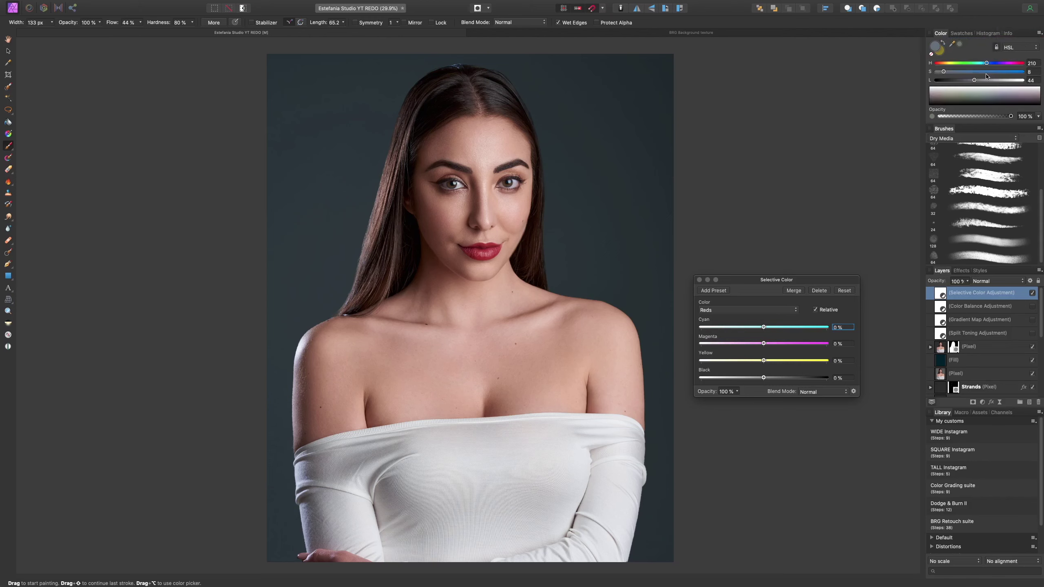
{"action": "left_click", "coordinate": [1020, 49]}
{"action": "left_click", "coordinate": [1011, 32]}
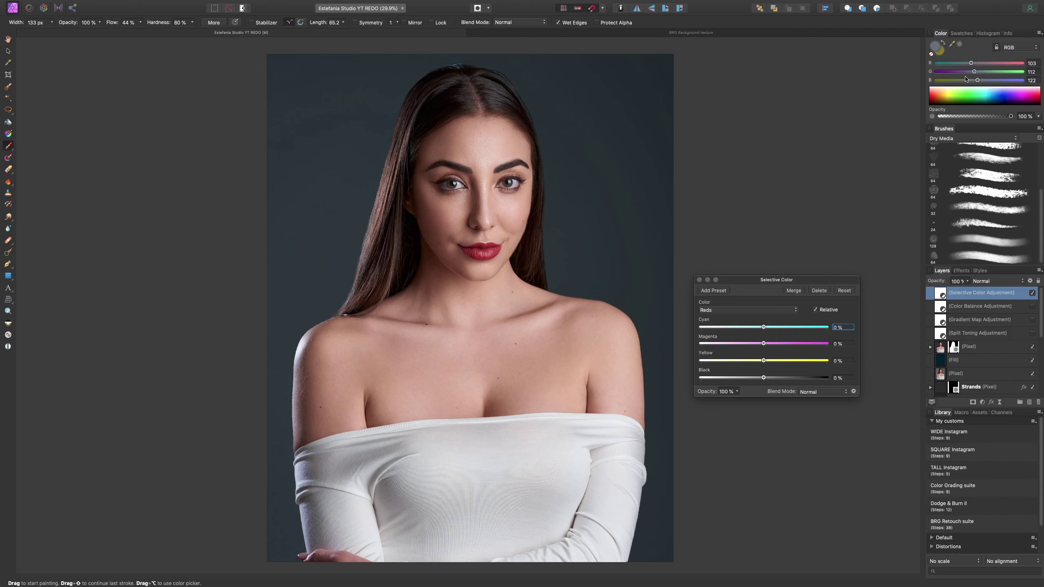
{"action": "left_click", "coordinate": [984, 94]}
{"action": "left_click", "coordinate": [1020, 47]}
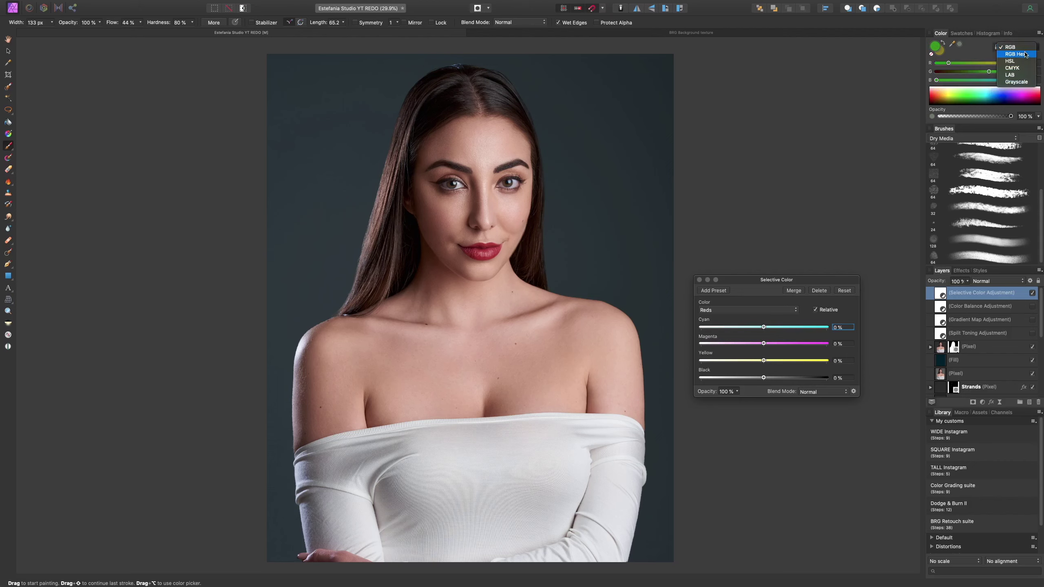
{"action": "left_click", "coordinate": [1028, 48]}
{"action": "left_click", "coordinate": [1040, 33]}
{"action": "left_click", "coordinate": [1022, 42]}
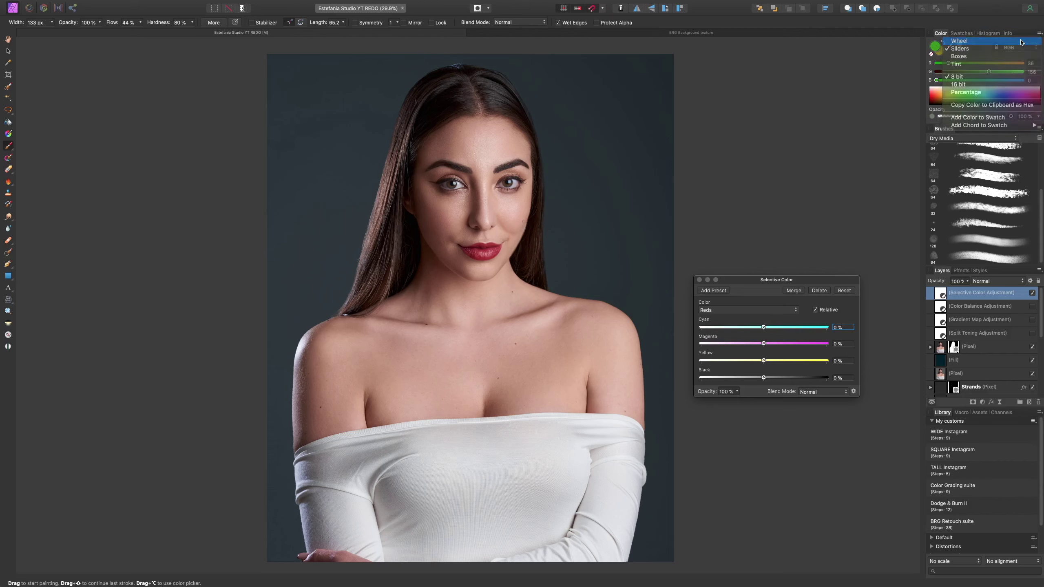
Step: Rotate the color wheel's hue through yellow-green and red to cyan to compare opposite colors
{"action": "left_click_drag", "start_coordinate": [983, 106], "coordinate": [1002, 99]}
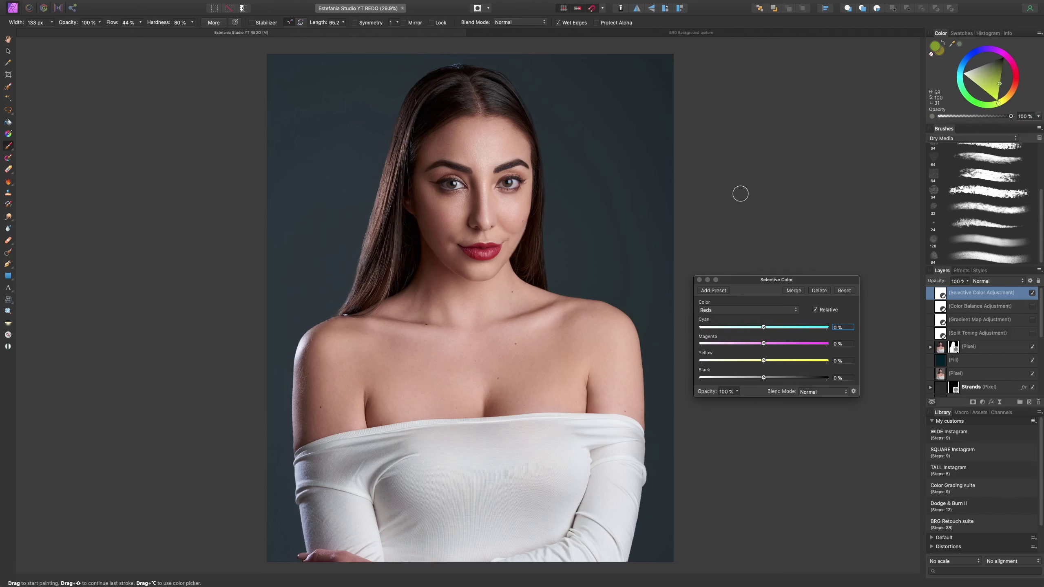
{"action": "left_click_drag", "start_coordinate": [999, 104], "coordinate": [1025, 79]}
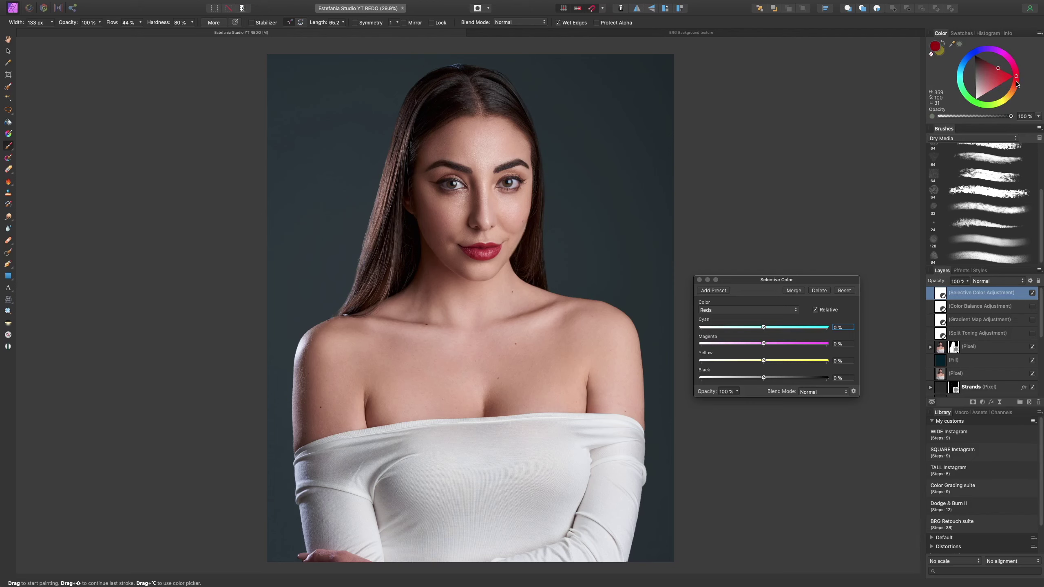
{"action": "left_click_drag", "start_coordinate": [1017, 82], "coordinate": [962, 80]}
Step: Try cyan in the Selective Color Reds at 18% and at the maximum, and bring it back to about 8%
{"action": "left_click_drag", "start_coordinate": [764, 328], "coordinate": [777, 348]}
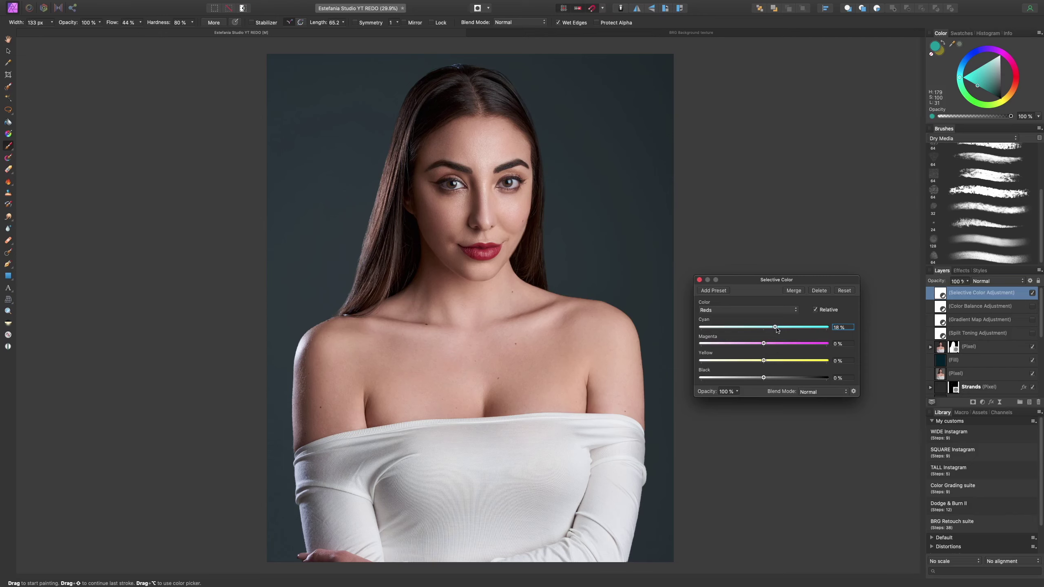
{"action": "left_click_drag", "start_coordinate": [776, 329], "coordinate": [842, 335]}
{"action": "left_click_drag", "start_coordinate": [831, 336], "coordinate": [769, 344]}
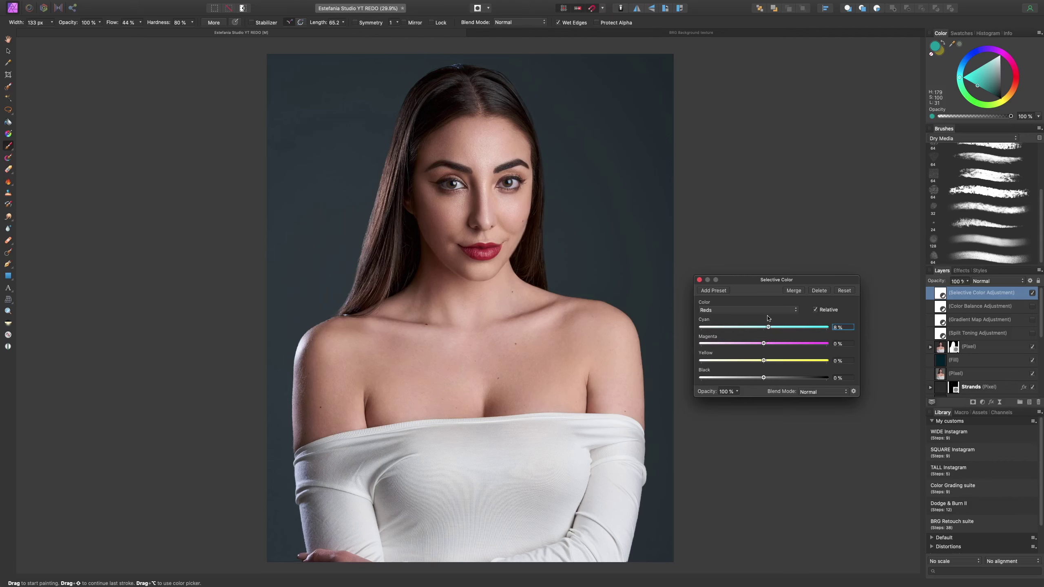
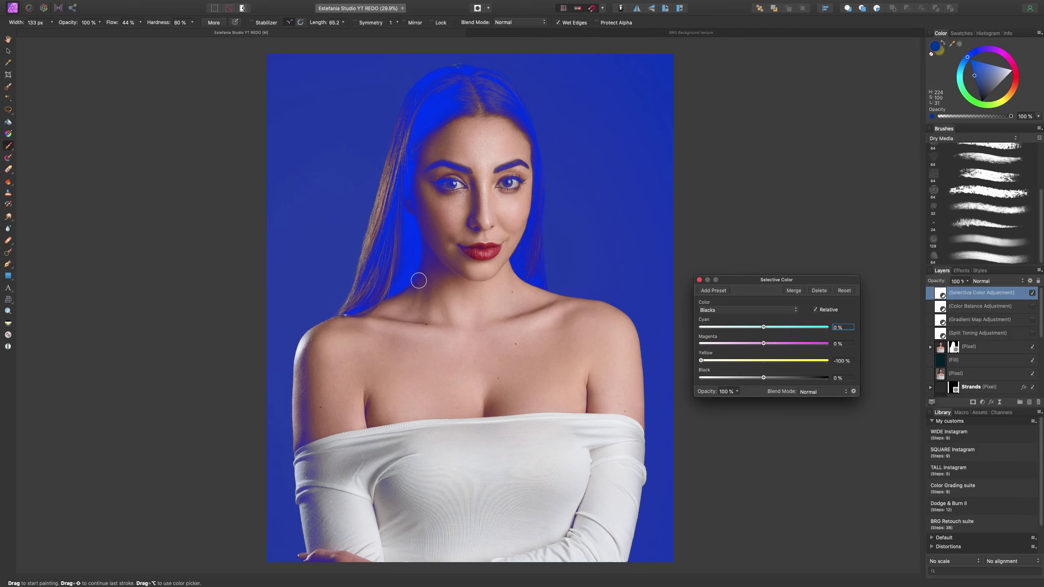
Step: Try the Selective Color Blacks with cyan at -100% and magenta at 70%, and reset the adjustment
{"action": "left_click_drag", "start_coordinate": [765, 330], "coordinate": [701, 330]}
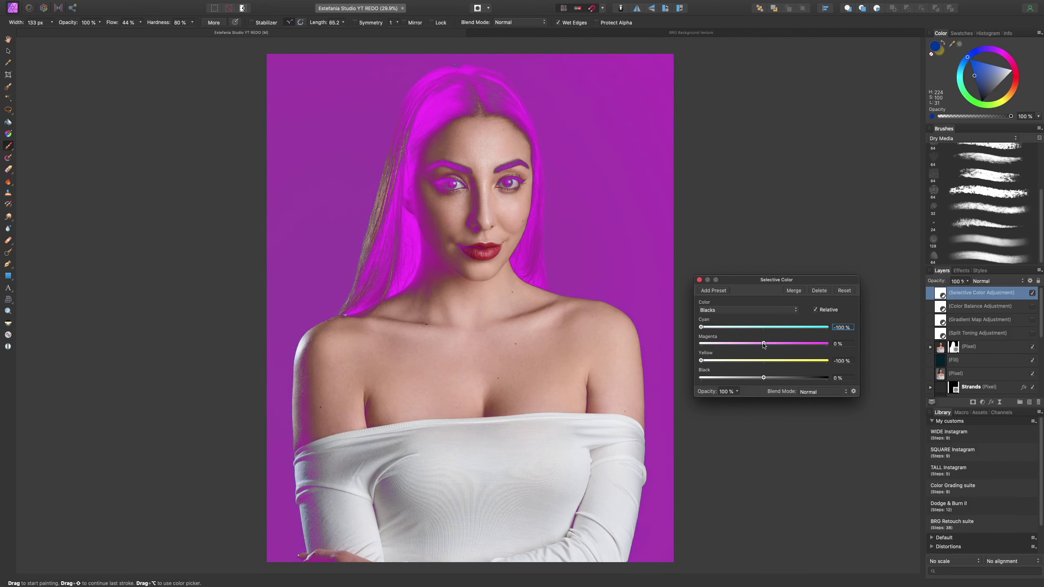
{"action": "mouse_move", "coordinate": [764, 344]}
{"action": "left_mouse_down"}
{"action": "mouse_move", "coordinate": [723, 349]}
{"action": "mouse_move", "coordinate": [807, 356]}
{"action": "left_mouse_up"}
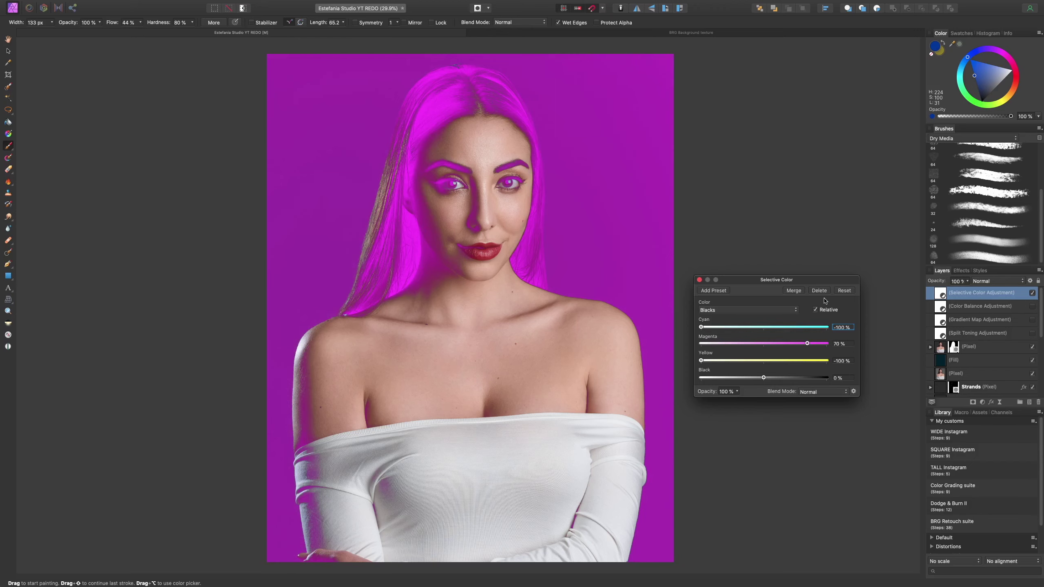
{"action": "left_click", "coordinate": [845, 290]}
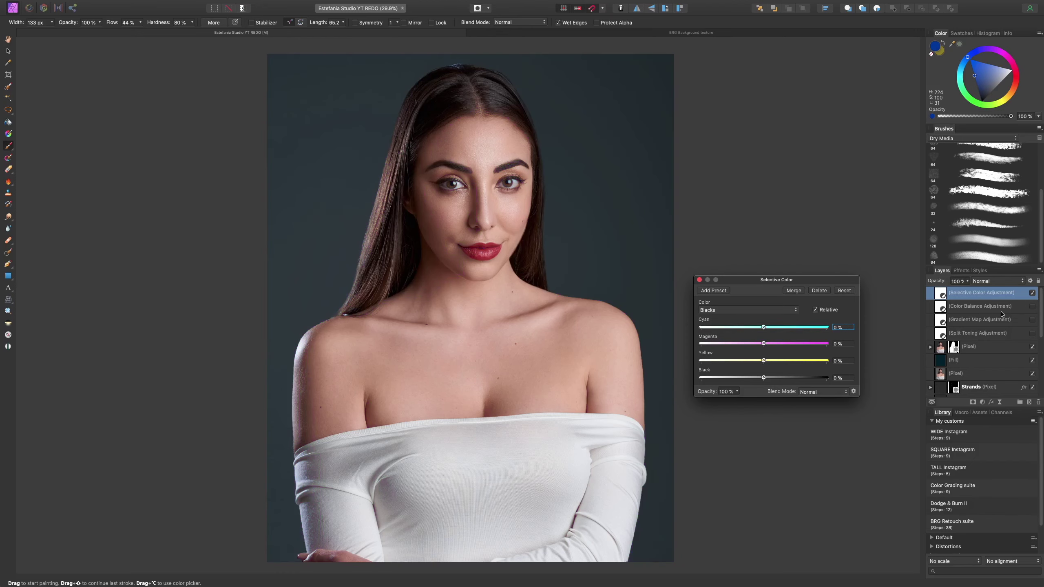
Step: Try Yellow/Blue at 100% in the Color Balance shadows and reset that adjustment
{"action": "left_click", "coordinate": [999, 307]}
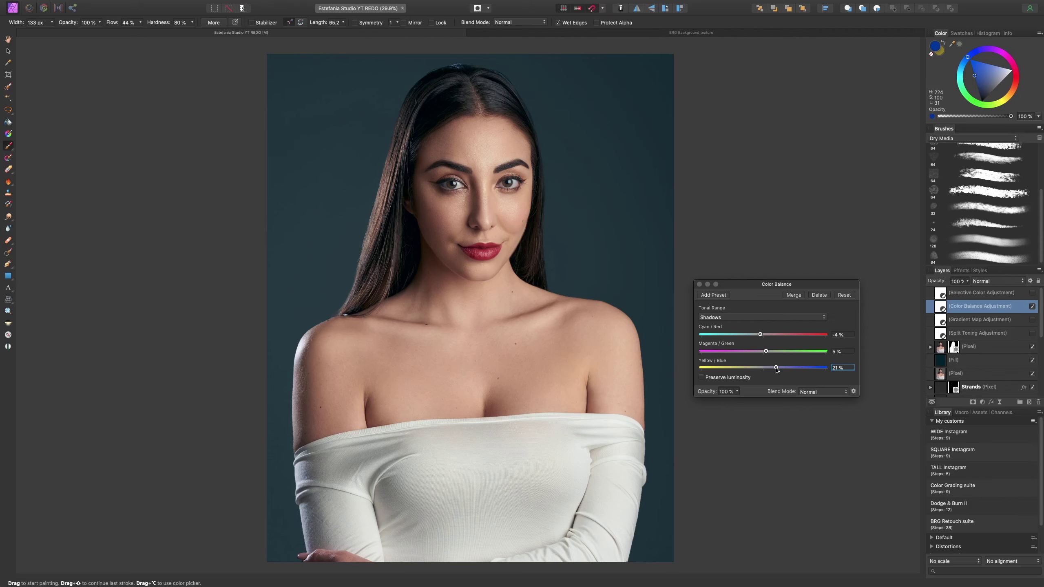
{"action": "left_click_drag", "start_coordinate": [776, 370], "coordinate": [834, 378]}
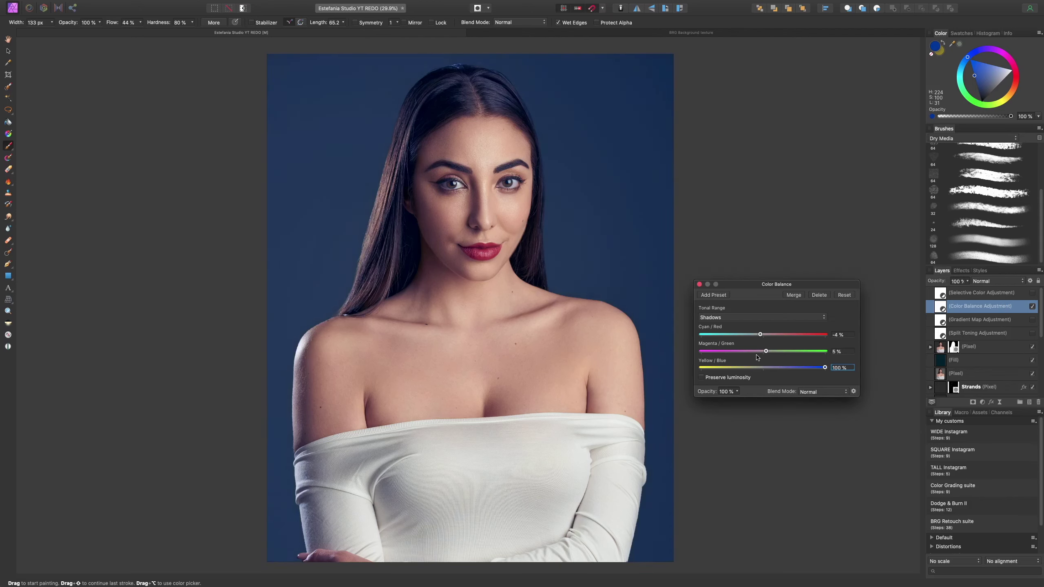
{"action": "left_click", "coordinate": [845, 295]}
Step: Shift the Whites in the Selective Color adjustment toward a warm yellowish tone
{"action": "left_click", "coordinate": [1005, 294]}
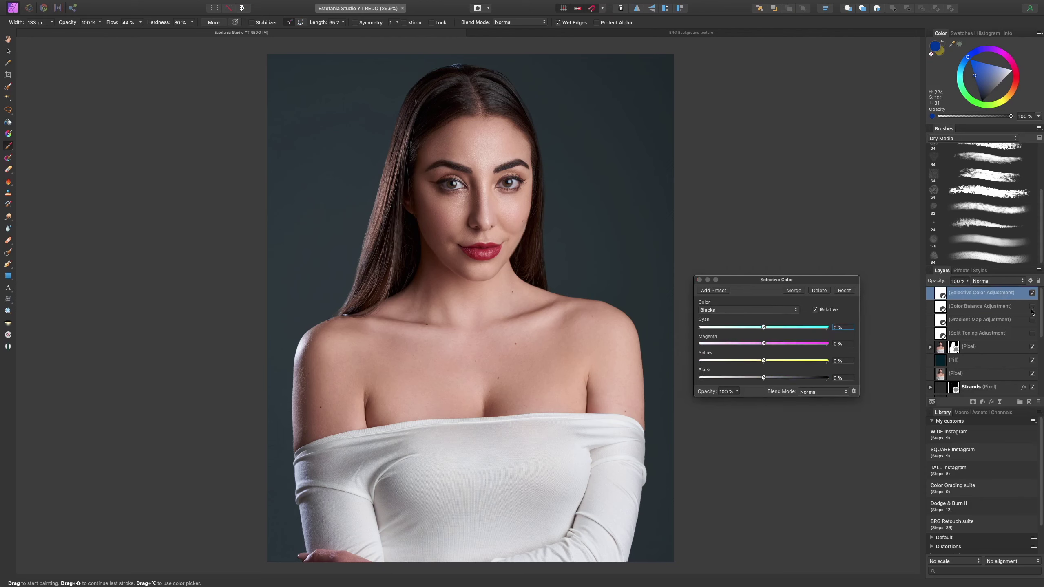
{"action": "left_click", "coordinate": [775, 310]}
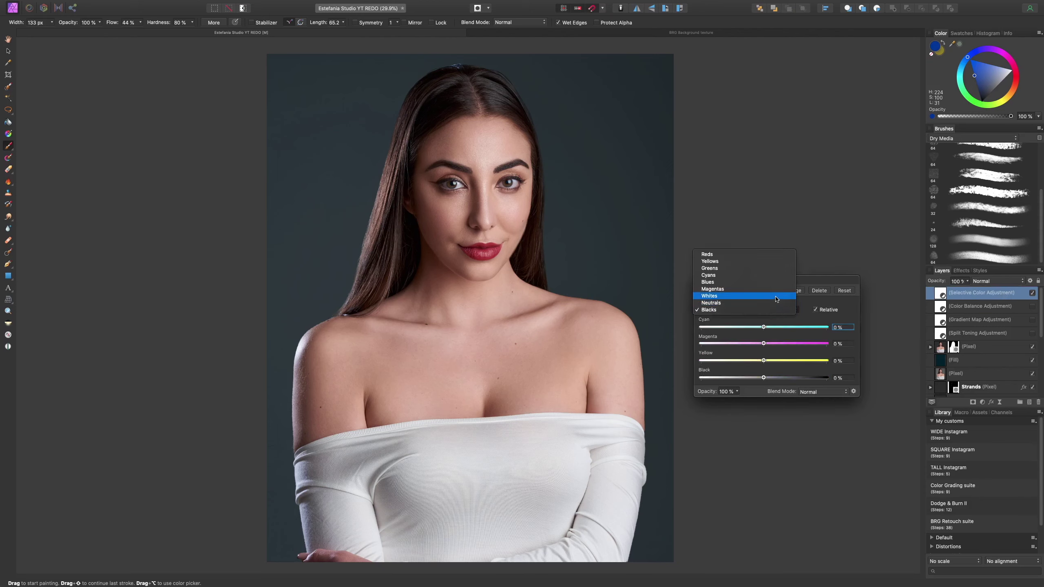
{"action": "left_click", "coordinate": [768, 293]}
{"action": "mouse_move", "coordinate": [765, 328]}
{"action": "left_mouse_down"}
{"action": "mouse_move", "coordinate": [805, 335]}
{"action": "mouse_move", "coordinate": [694, 334]}
{"action": "mouse_move", "coordinate": [823, 352]}
{"action": "mouse_move", "coordinate": [685, 349]}
{"action": "mouse_move", "coordinate": [759, 327]}
{"action": "mouse_move", "coordinate": [798, 343]}
{"action": "mouse_move", "coordinate": [789, 360]}
{"action": "mouse_move", "coordinate": [803, 374]}
{"action": "mouse_move", "coordinate": [763, 344]}
{"action": "mouse_move", "coordinate": [763, 330]}
{"action": "left_mouse_up"}
Step: Set the Selective Color Blacks to 3% cyan and about -7% yellow for bluer shadows
{"action": "left_click", "coordinate": [769, 310]}
{"action": "left_click", "coordinate": [767, 324]}
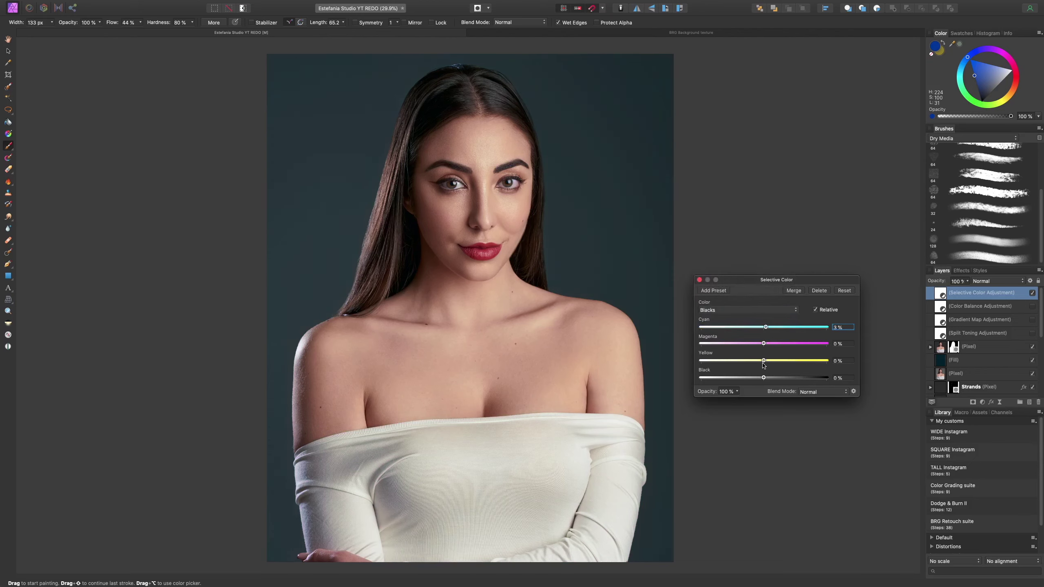
{"action": "left_click_drag", "start_coordinate": [764, 361], "coordinate": [761, 364]}
Step: Set the Selective Color Reds to 16% cyan and 4% magenta
{"action": "left_click", "coordinate": [767, 310]}
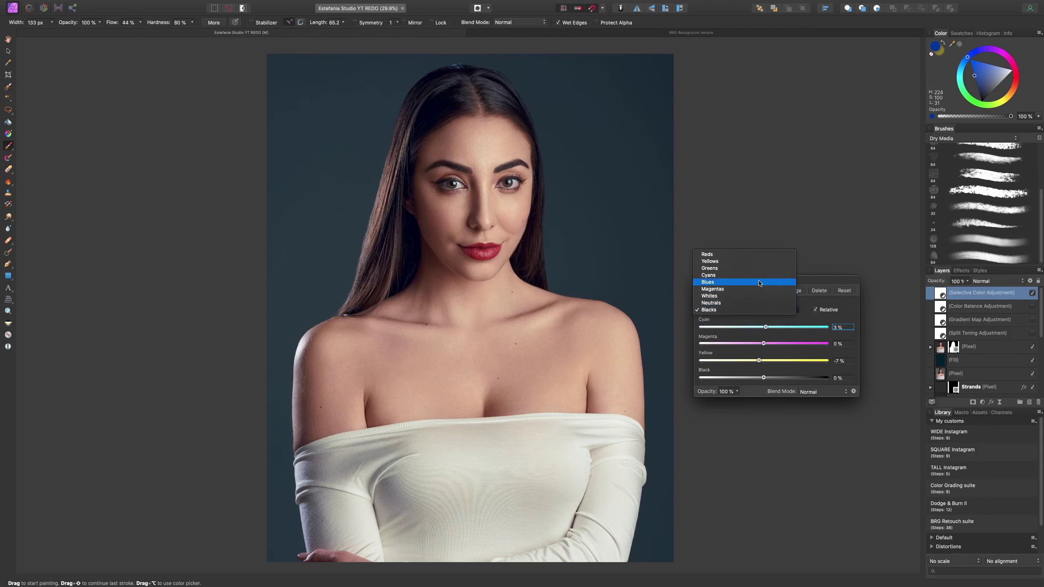
{"action": "left_click", "coordinate": [742, 256]}
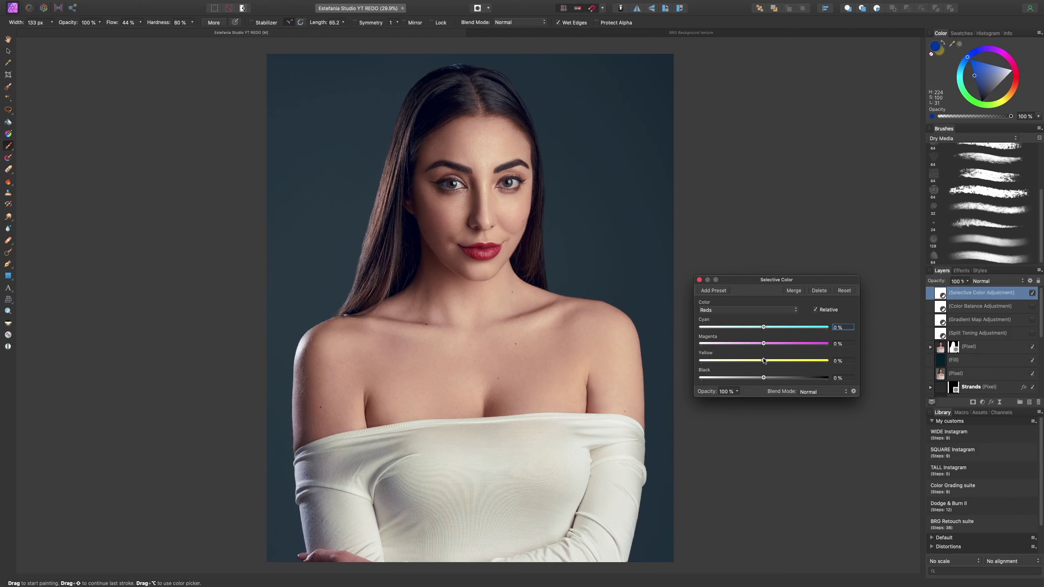
{"action": "left_click_drag", "start_coordinate": [764, 327], "coordinate": [766, 355]}
Step: Set the Selective Color Magentas to about 78% cyan, -34% magenta and -5% yellow
{"action": "left_click", "coordinate": [788, 311]}
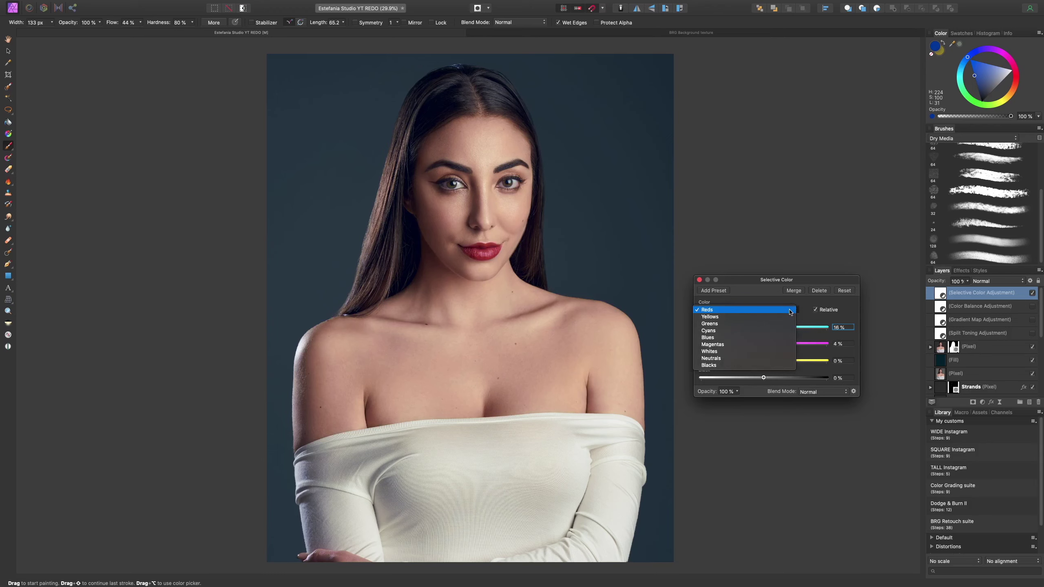
{"action": "left_click", "coordinate": [794, 311]}
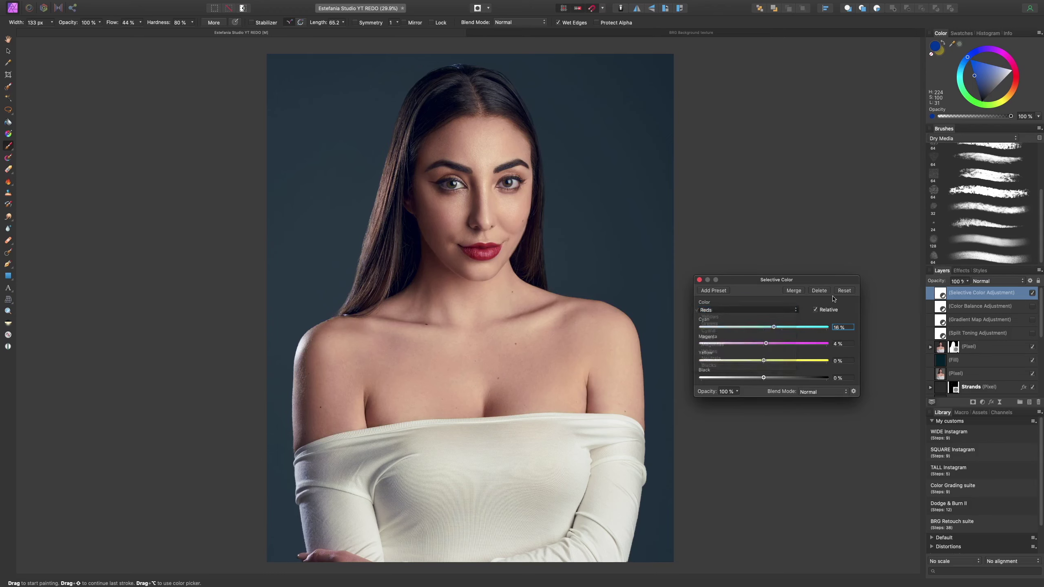
{"action": "left_click", "coordinate": [794, 311]}
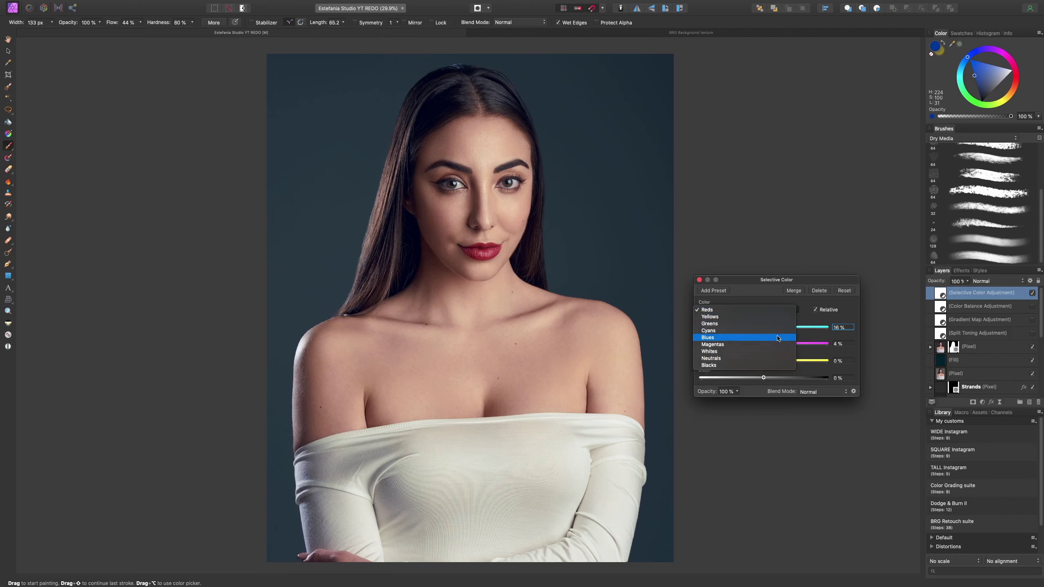
{"action": "left_click", "coordinate": [773, 344]}
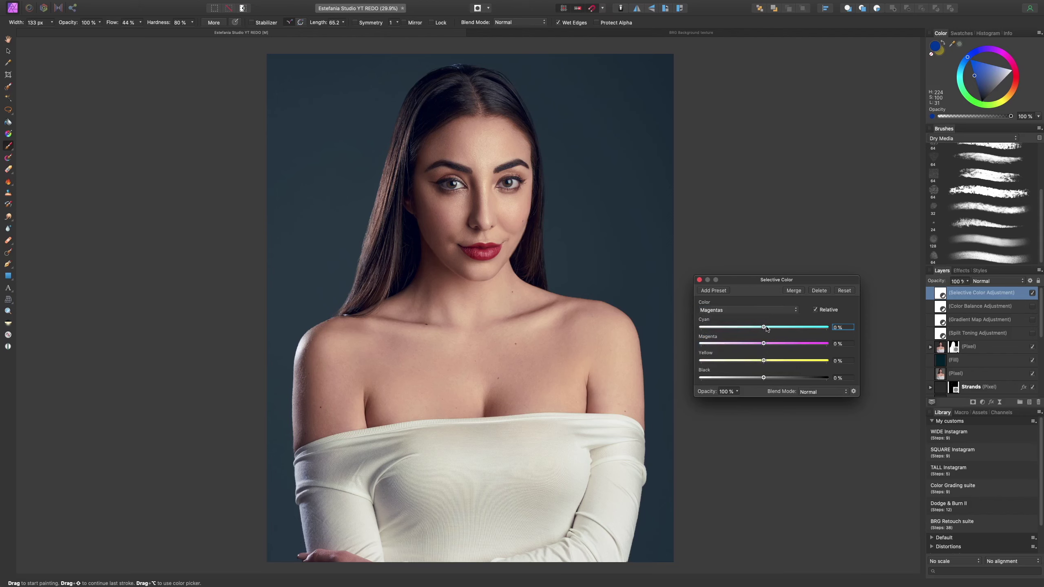
{"action": "left_click_drag", "start_coordinate": [763, 327], "coordinate": [742, 344]}
Step: Try 31% cyan in the Selective Color Greens and bring the amounts back to 0%
{"action": "left_click", "coordinate": [783, 312]}
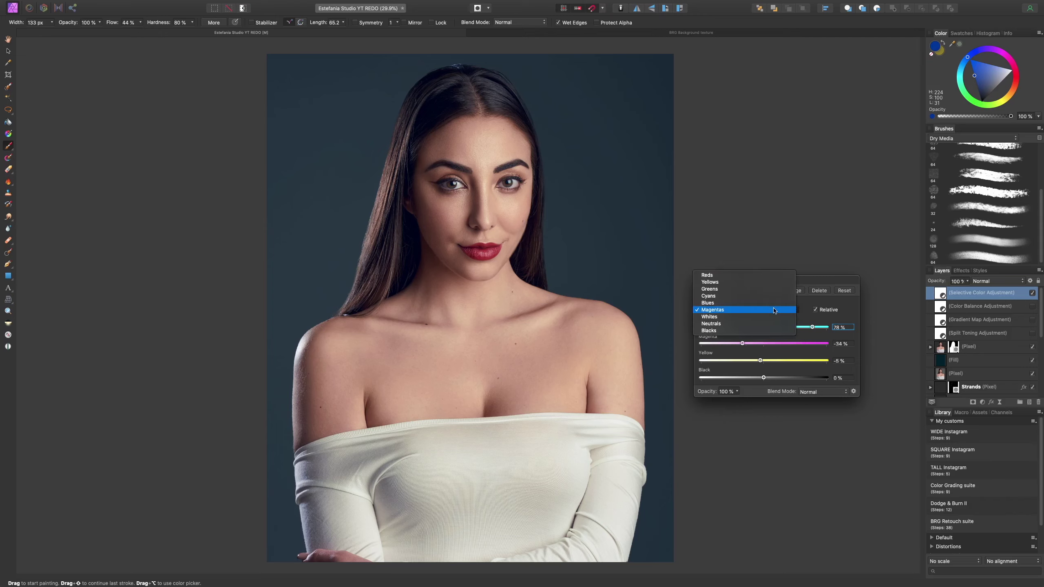
{"action": "left_click", "coordinate": [762, 290]}
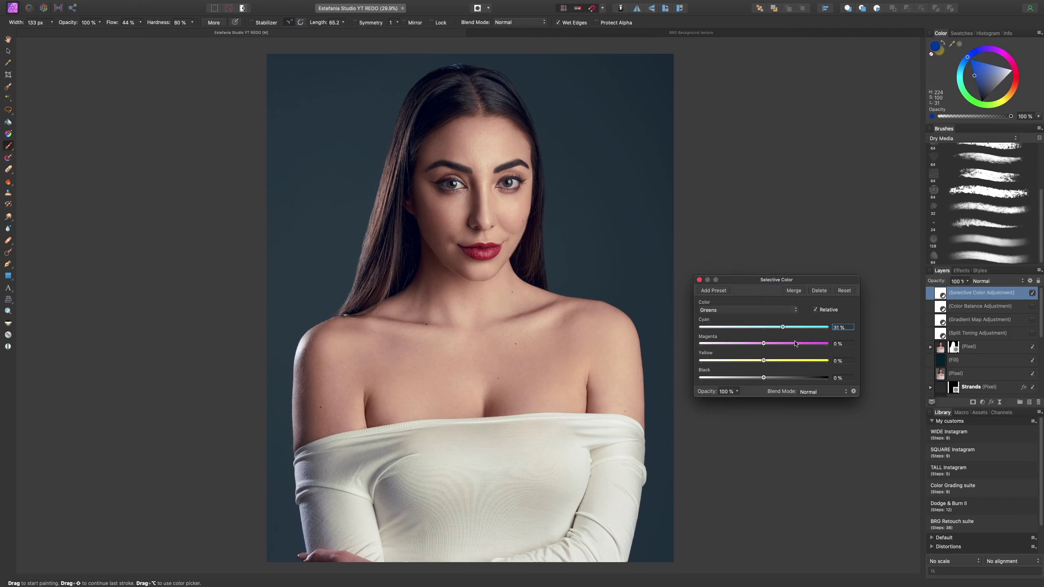
{"action": "left_click_drag", "start_coordinate": [779, 343], "coordinate": [764, 328]}
Step: Adjust the Black amount of the Selective Color Reds, and close and hide the adjustment
{"action": "left_click", "coordinate": [784, 312]}
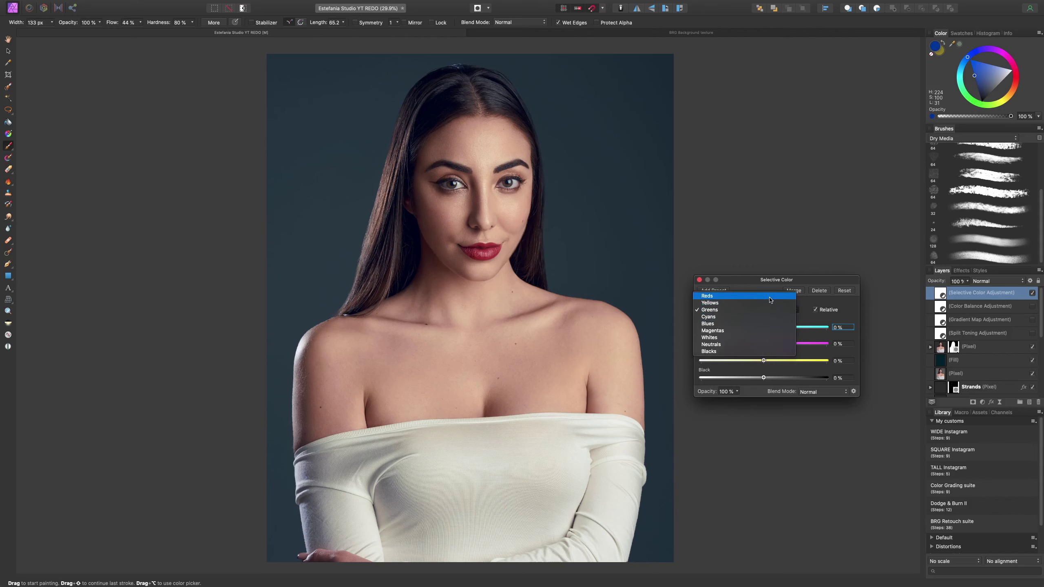
{"action": "left_click", "coordinate": [769, 298]}
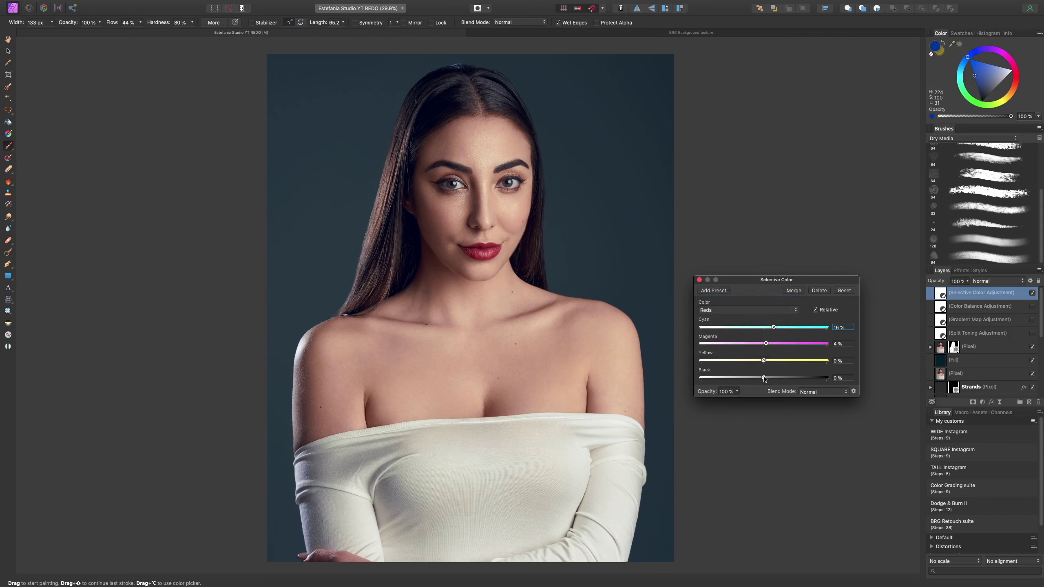
{"action": "mouse_move", "coordinate": [764, 378]}
{"action": "left_mouse_down"}
{"action": "mouse_move", "coordinate": [706, 385]}
{"action": "mouse_move", "coordinate": [784, 396]}
{"action": "mouse_move", "coordinate": [765, 401]}
{"action": "mouse_move", "coordinate": [767, 381]}
{"action": "mouse_move", "coordinate": [695, 384]}
{"action": "mouse_move", "coordinate": [764, 394]}
{"action": "left_mouse_up"}
{"action": "left_click", "coordinate": [700, 281]}
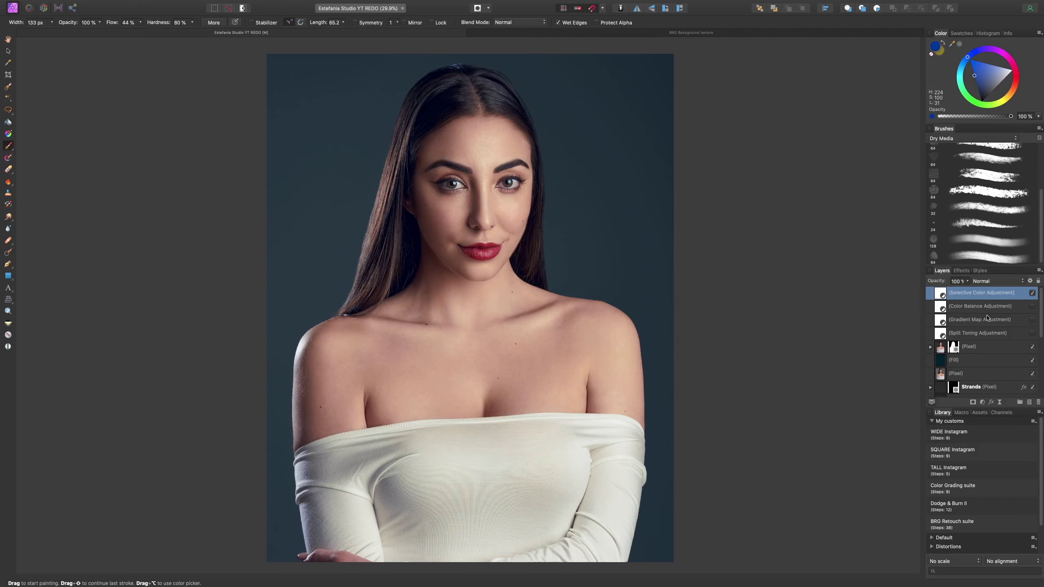
{"action": "left_click", "coordinate": [1033, 293]}
Step: Add a Curves adjustment with a subtle contrast S-curve on the Master channel, placing the shadow point at about 0.244, 0.229
{"action": "left_click", "coordinate": [984, 404]}
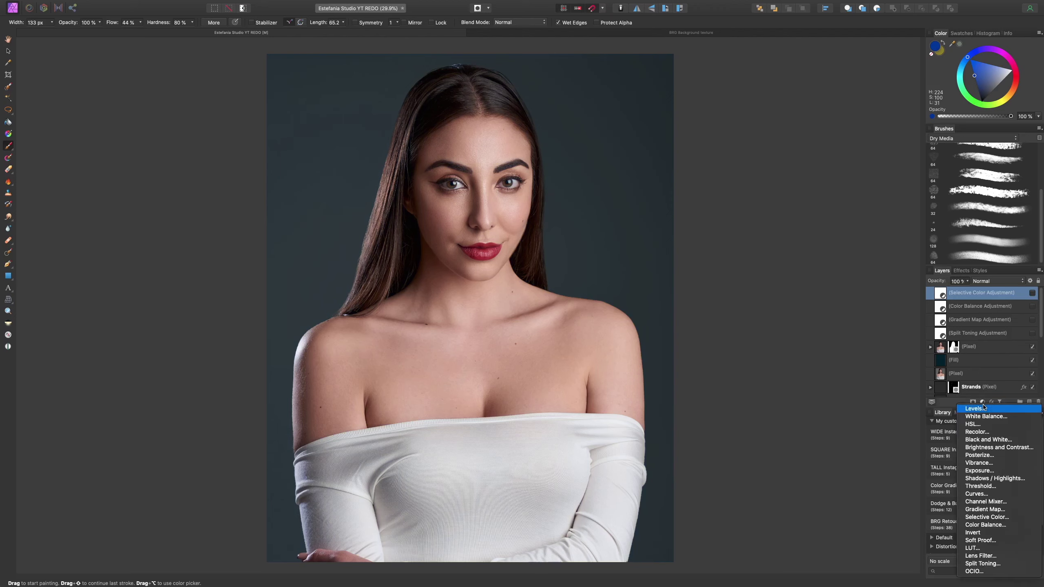
{"action": "left_click", "coordinate": [985, 495]}
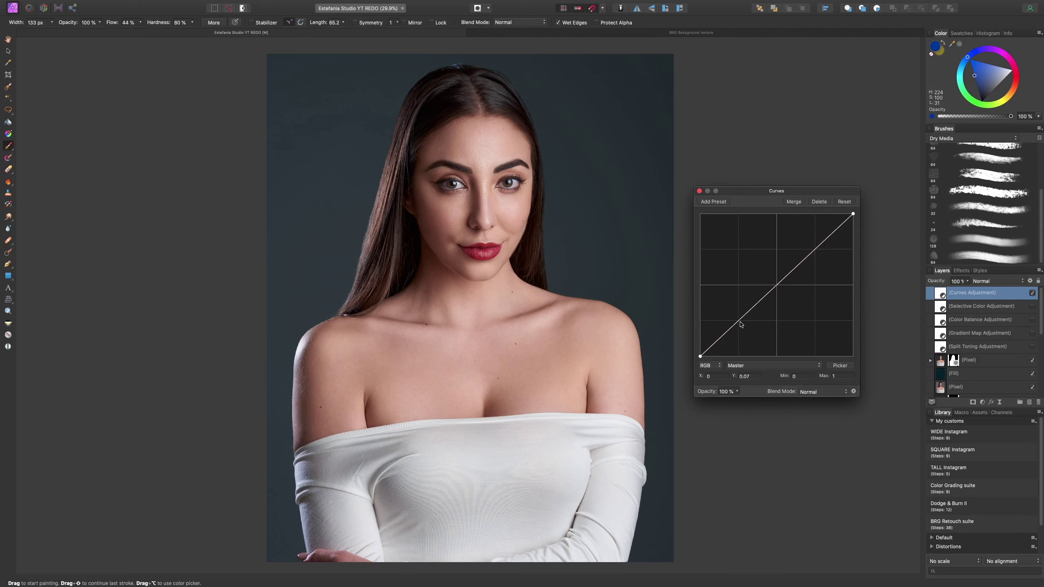
{"action": "left_click_drag", "start_coordinate": [739, 326], "coordinate": [739, 328]}
{"action": "left_click_drag", "start_coordinate": [803, 267], "coordinate": [799, 259]}
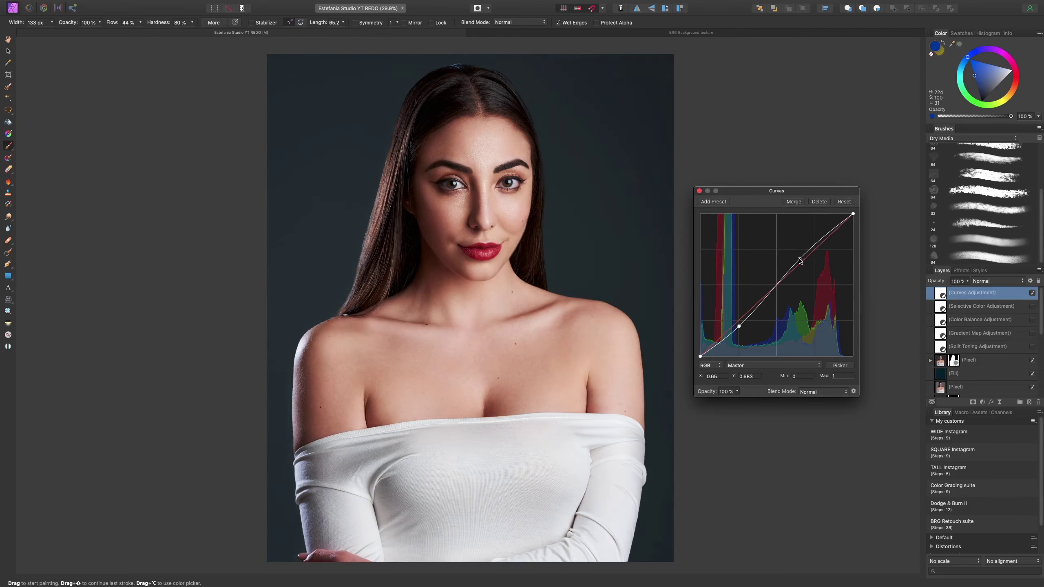
{"action": "left_click_drag", "start_coordinate": [740, 327], "coordinate": [738, 324]}
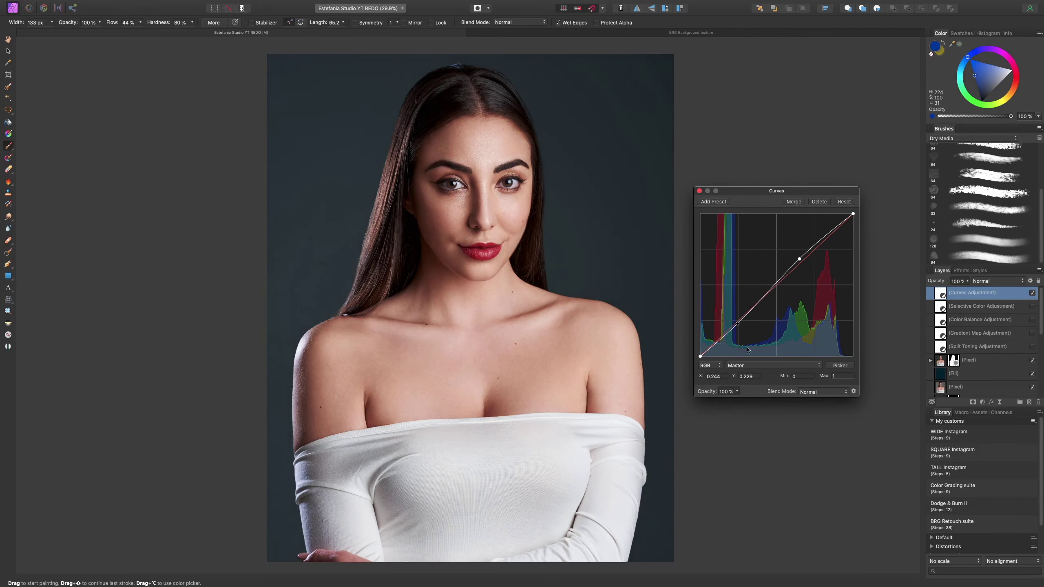
Step: Shape the Blue curve with raised shadows and lowered highlights, bringing its white endpoint down to 0.969
{"action": "left_click", "coordinate": [759, 365]}
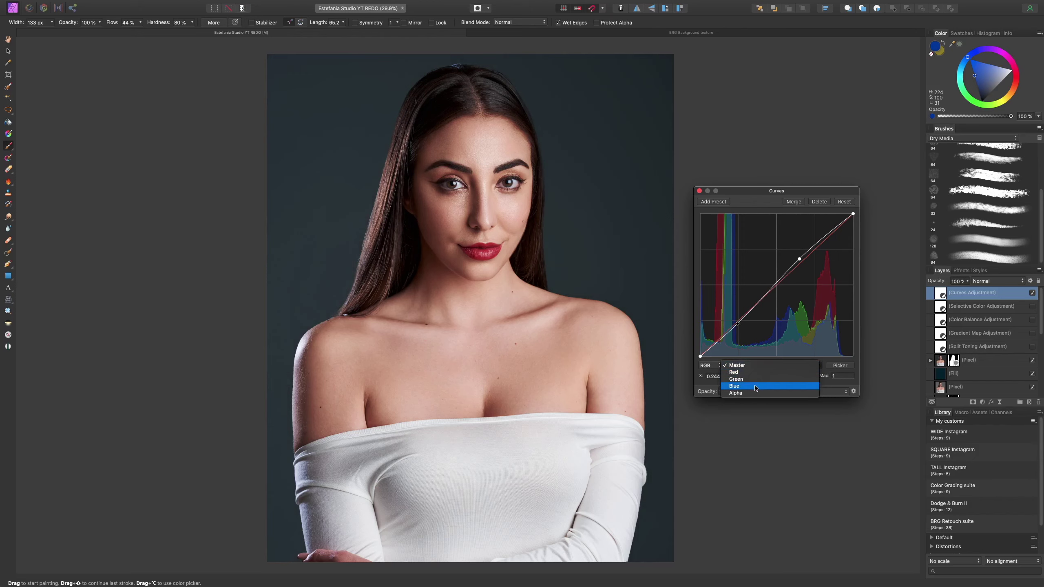
{"action": "left_click", "coordinate": [756, 389]}
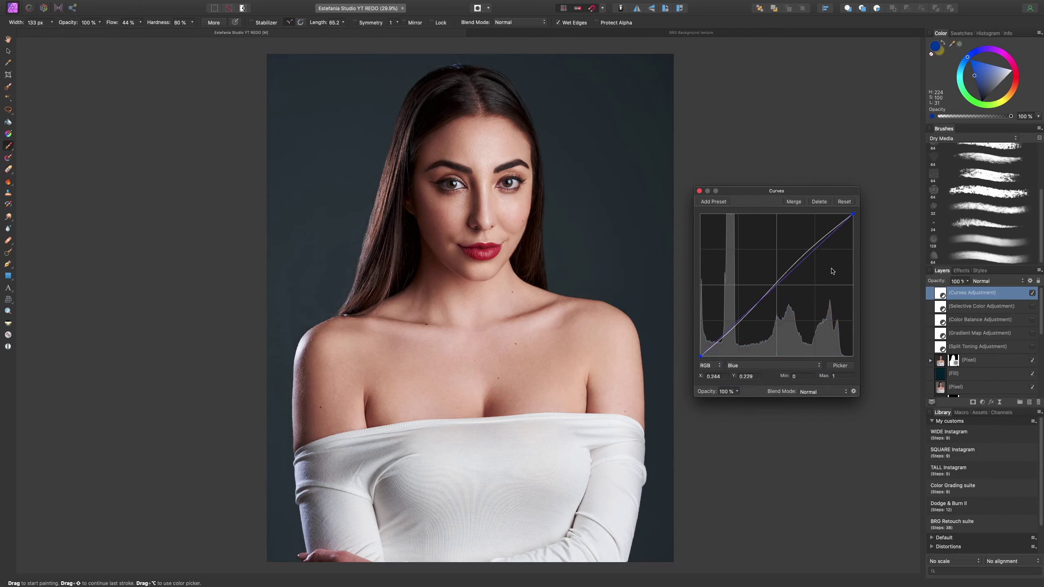
{"action": "left_click_drag", "start_coordinate": [970, 59], "coordinate": [973, 58]}
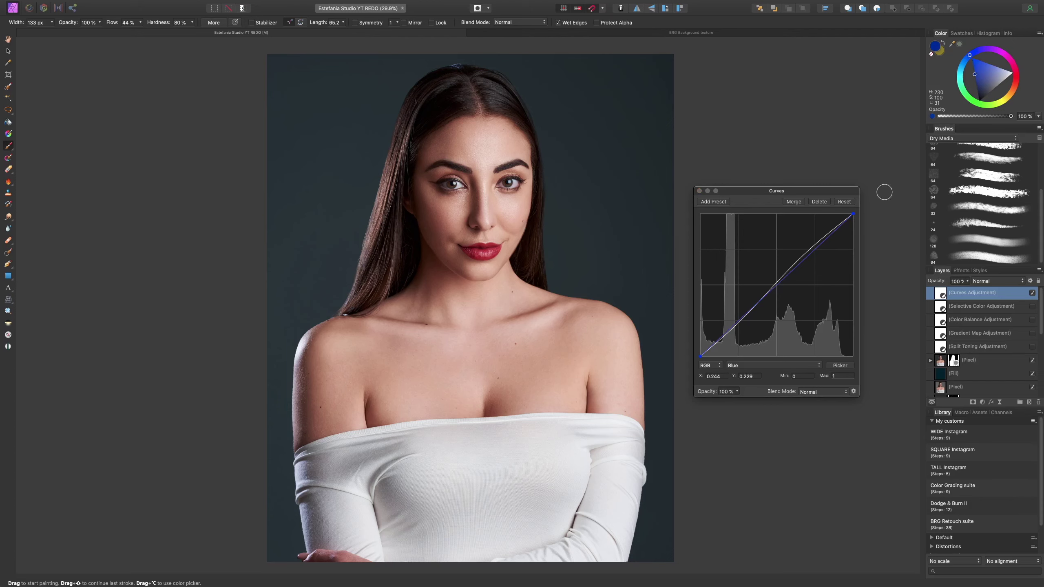
{"action": "left_click", "coordinate": [817, 253]}
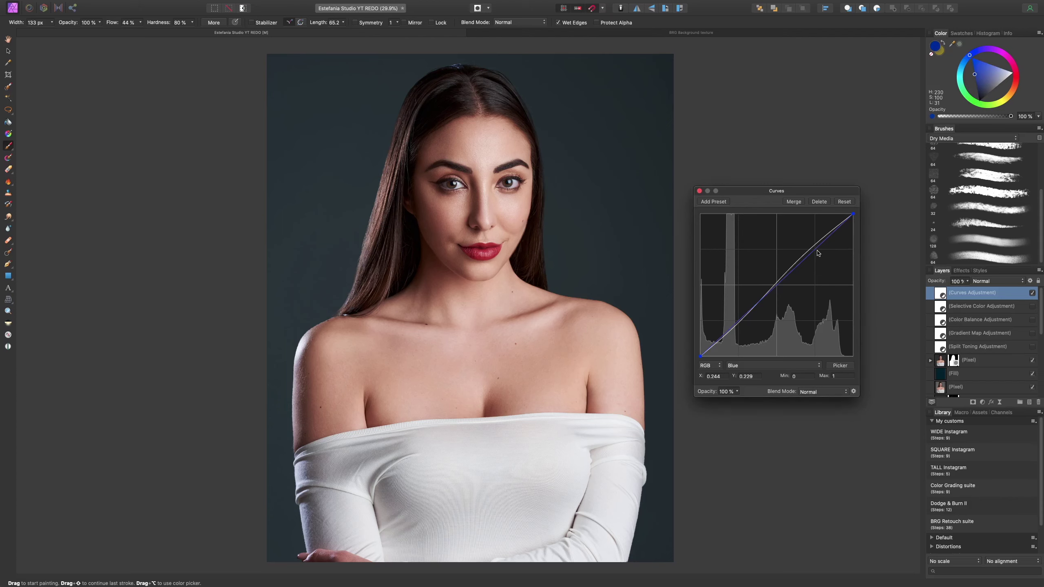
{"action": "left_click_drag", "start_coordinate": [818, 253], "coordinate": [822, 252]}
{"action": "left_click_drag", "start_coordinate": [788, 289], "coordinate": [778, 286]}
{"action": "left_click_drag", "start_coordinate": [747, 316], "coordinate": [739, 323]}
{"action": "left_click_drag", "start_coordinate": [739, 324], "coordinate": [737, 323]}
{"action": "left_click_drag", "start_coordinate": [732, 326], "coordinate": [732, 325]}
{"action": "left_click_drag", "start_coordinate": [853, 218], "coordinate": [856, 220]}
Step: Try lower midtone and shadow points on the Red curve, and reset and hide the Curves adjustment
{"action": "left_click", "coordinate": [789, 366]}
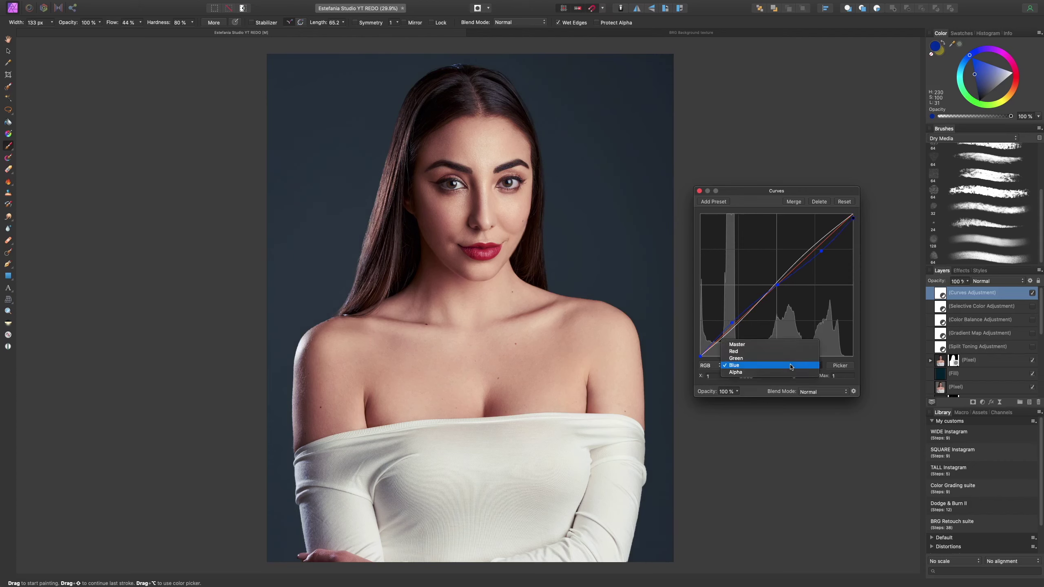
{"action": "left_click", "coordinate": [786, 352]}
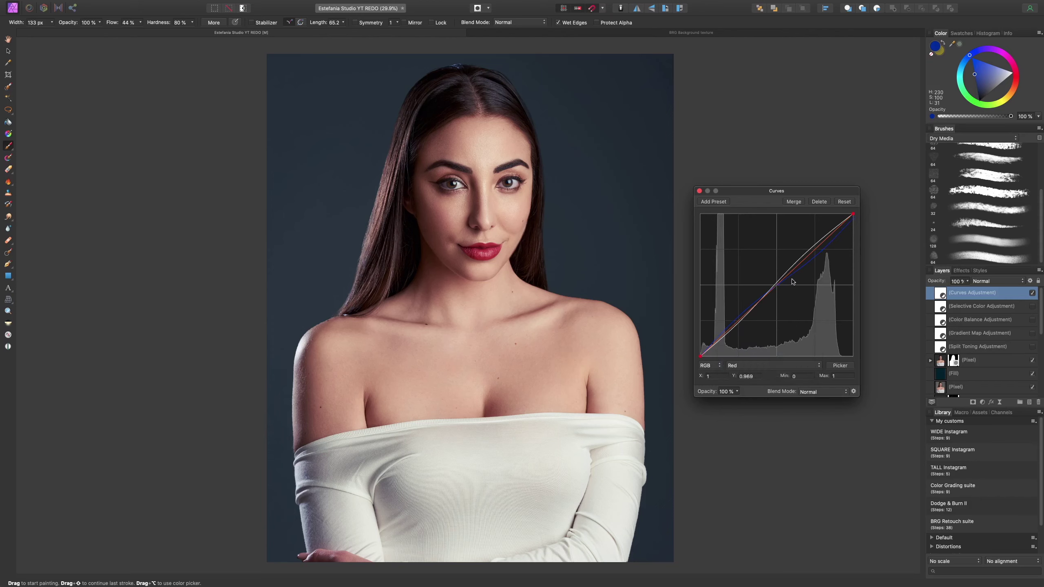
{"action": "left_click", "coordinate": [778, 284]}
{"action": "left_click_drag", "start_coordinate": [778, 287], "coordinate": [775, 291]}
{"action": "left_click_drag", "start_coordinate": [726, 334], "coordinate": [729, 338]}
{"action": "left_click", "coordinate": [845, 202]}
{"action": "left_click", "coordinate": [1033, 292]}
Step: Add a Levels adjustment, try the Green channel's black and white levels, and reset it
{"action": "left_click", "coordinate": [982, 403]}
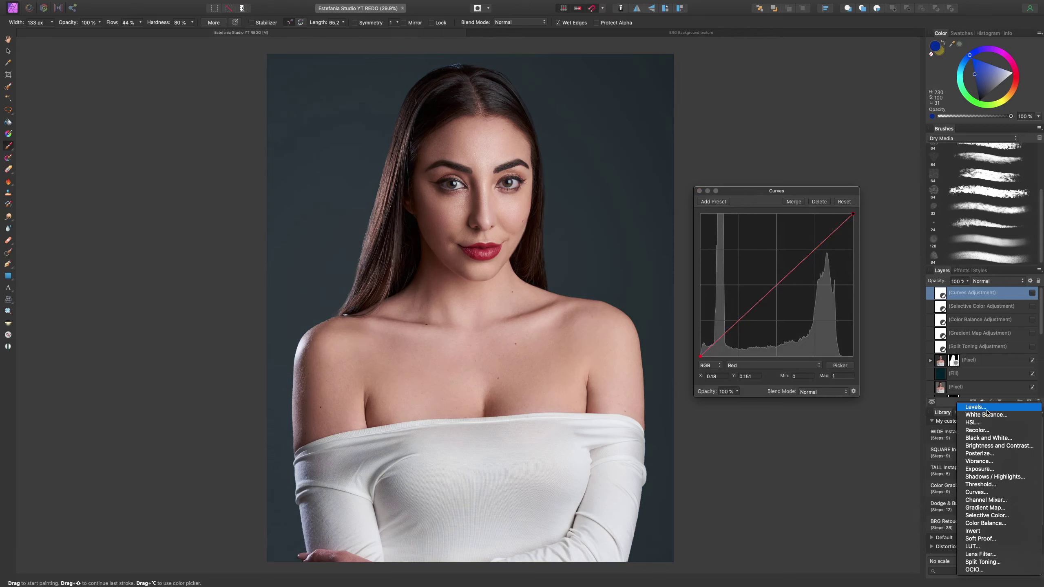
{"action": "left_click", "coordinate": [983, 407]}
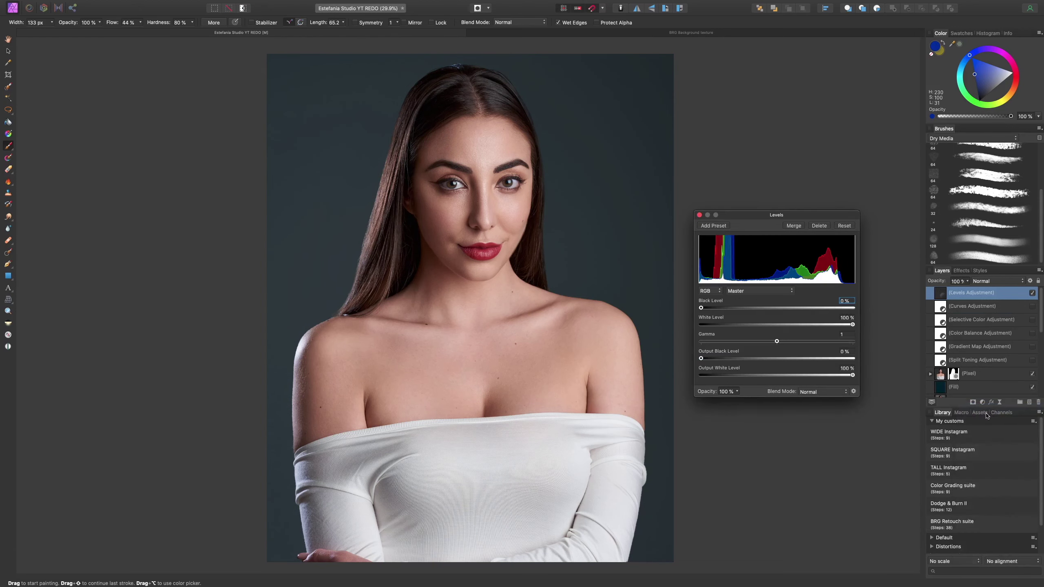
{"action": "left_click", "coordinate": [752, 290]}
{"action": "left_click", "coordinate": [736, 307]}
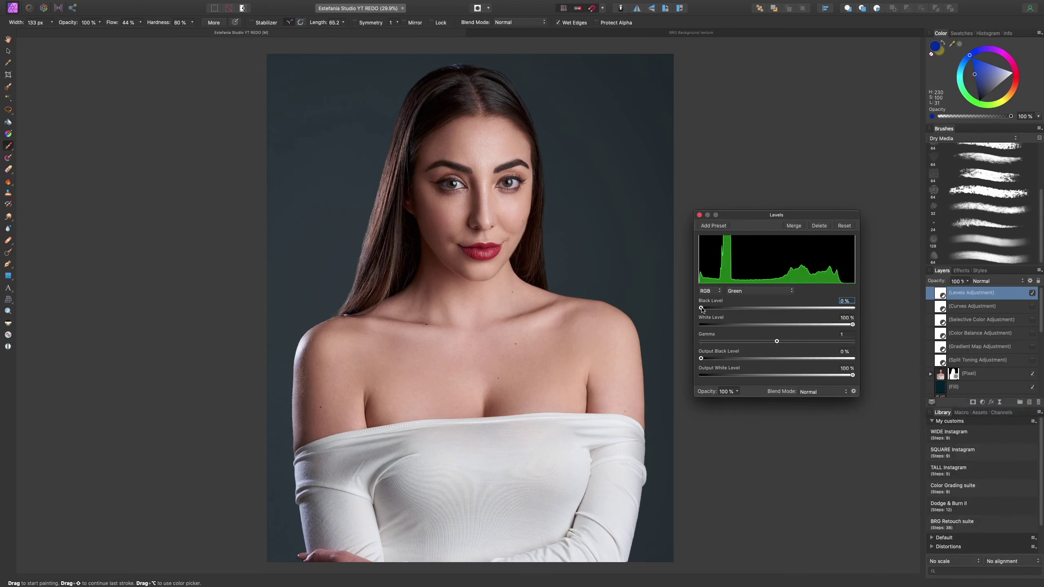
{"action": "mouse_move", "coordinate": [702, 308]}
{"action": "left_mouse_down"}
{"action": "mouse_move", "coordinate": [732, 308]}
{"action": "mouse_move", "coordinate": [704, 308]}
{"action": "left_mouse_up"}
{"action": "mouse_move", "coordinate": [852, 326]}
{"action": "left_mouse_down"}
{"action": "mouse_move", "coordinate": [816, 327]}
{"action": "mouse_move", "coordinate": [865, 337]}
{"action": "left_mouse_up"}
{"action": "left_click", "coordinate": [844, 226]}
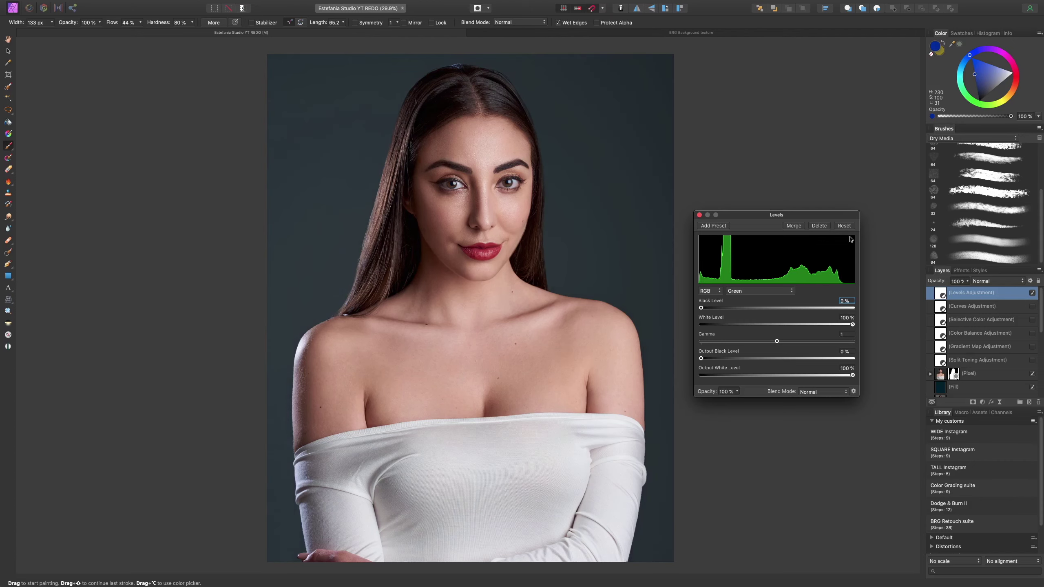
{"action": "left_click", "coordinate": [700, 215]}
Step: Add an HSL adjustment, try the reds with a 142.4° hue shift, 3% saturation and about 16% luminosity, and reset it
{"action": "left_click", "coordinate": [982, 402]}
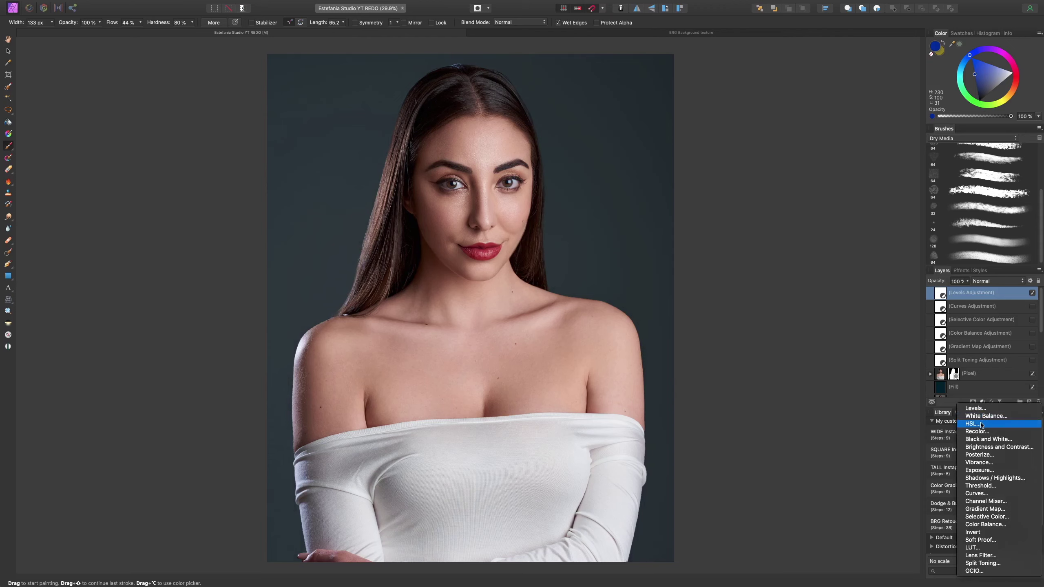
{"action": "left_click", "coordinate": [982, 425]}
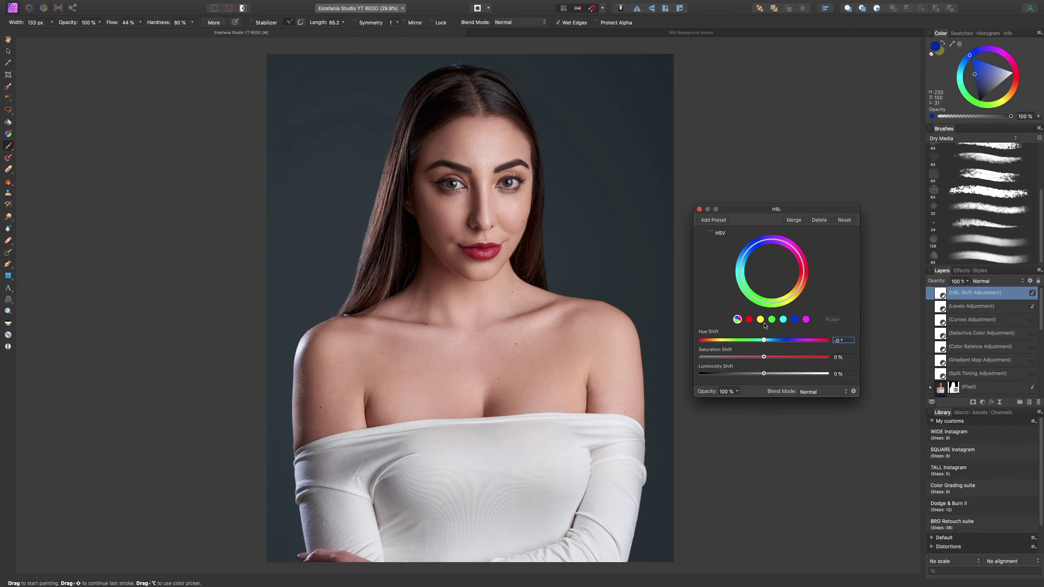
{"action": "left_click", "coordinate": [749, 319]}
{"action": "left_click_drag", "start_coordinate": [765, 356], "coordinate": [772, 382]}
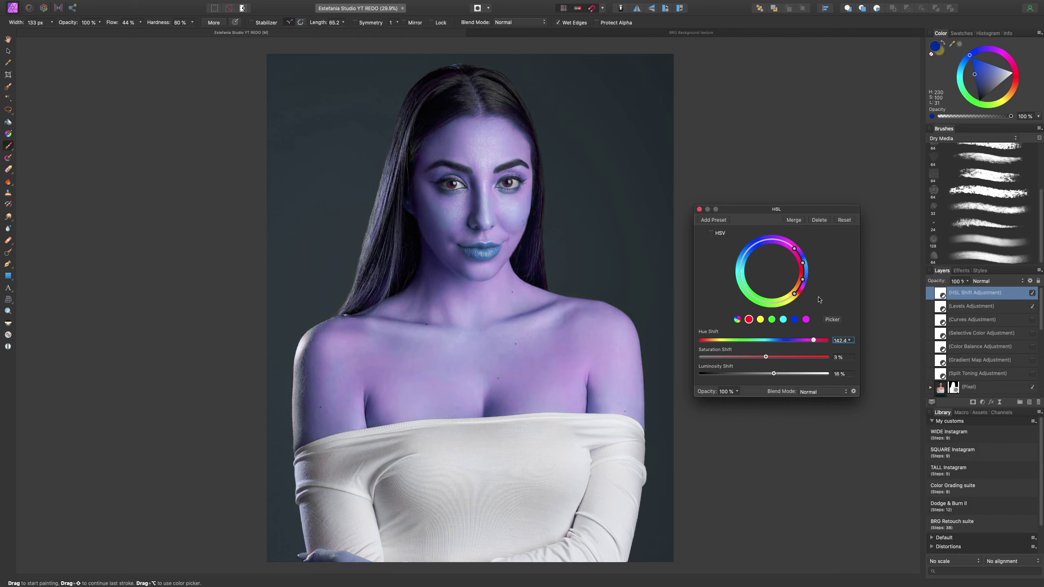
{"action": "left_click", "coordinate": [844, 220]}
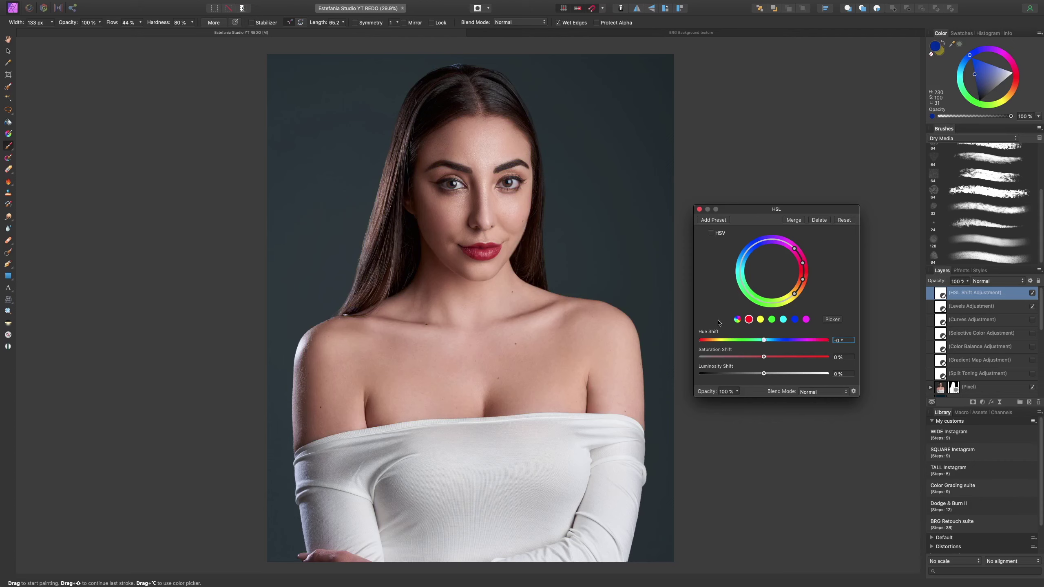
Step: Try remapping the HSL yellow range to the background's hue by sampling it, with a 74° hue shift and -1% saturation
{"action": "mouse_move", "coordinate": [765, 359]}
{"action": "left_mouse_down"}
{"action": "mouse_move", "coordinate": [745, 365]}
{"action": "mouse_move", "coordinate": [753, 373]}
{"action": "left_mouse_up"}
{"action": "left_click", "coordinate": [761, 320]}
{"action": "left_click", "coordinate": [831, 320]}
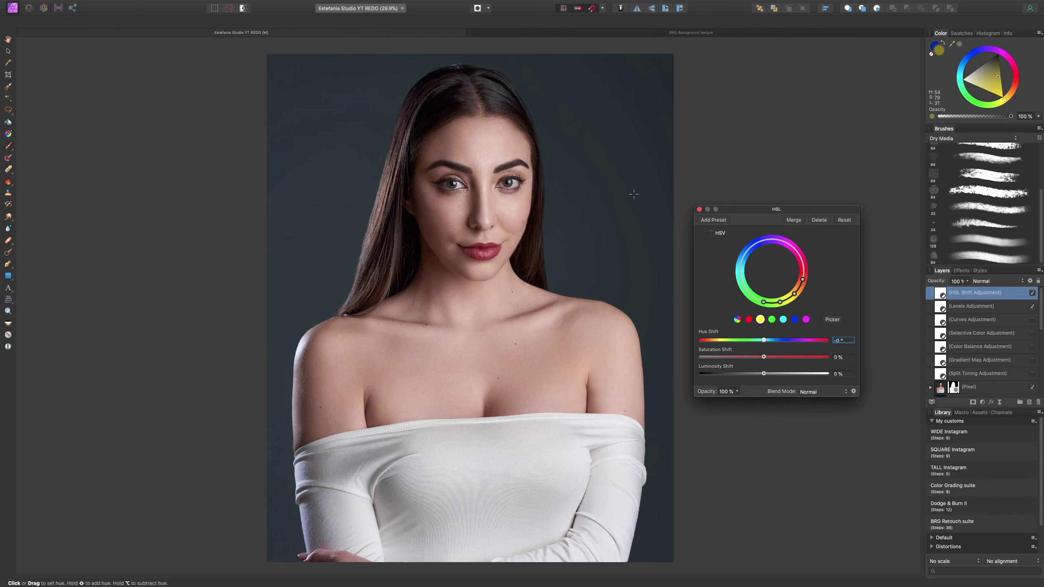
{"action": "left_click", "coordinate": [619, 204]}
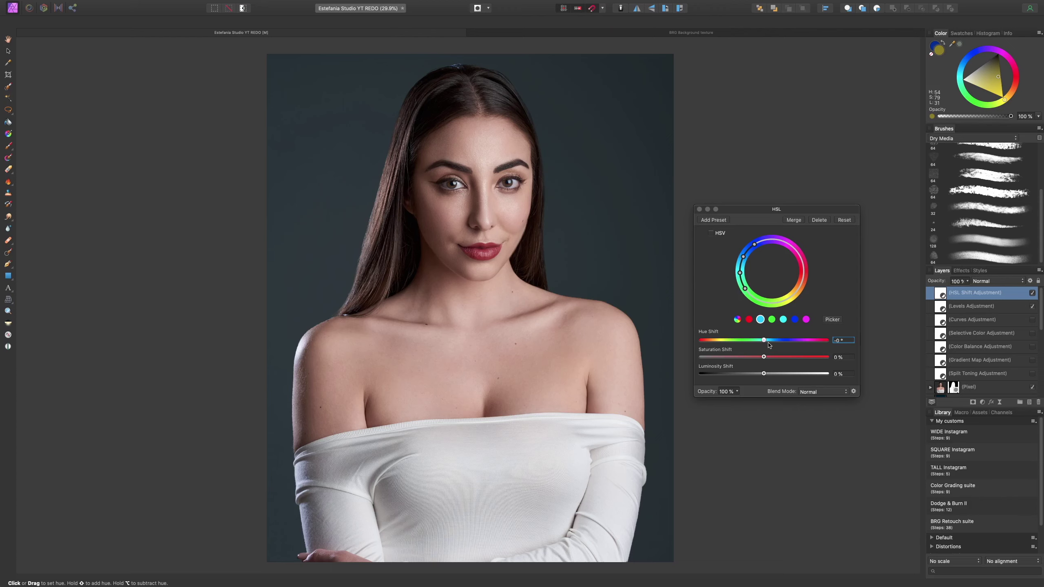
{"action": "left_click_drag", "start_coordinate": [764, 341], "coordinate": [764, 368]}
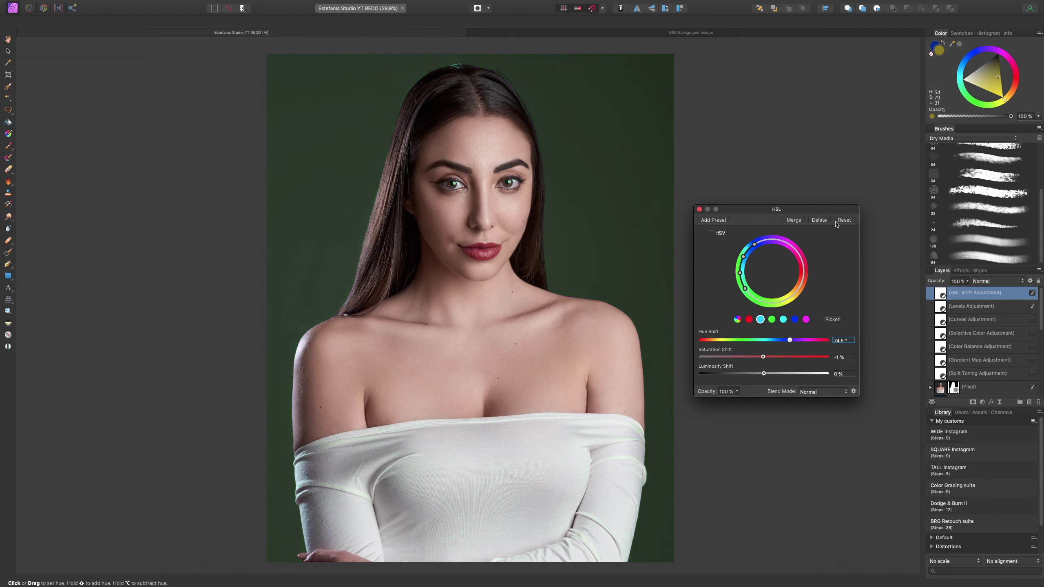
Step: Close the HSL settings and hide both the HSL and Levels adjustments
{"action": "left_click", "coordinate": [699, 209]}
{"action": "left_click", "coordinate": [1032, 293]}
{"action": "left_click", "coordinate": [1032, 306]}
{"action": "scroll", "coordinate": [1026, 329], "scroll_direction": "down", "scroll_amount": 10}
{"action": "scroll", "coordinate": [1025, 303], "scroll_direction": "up", "scroll_amount": 10}
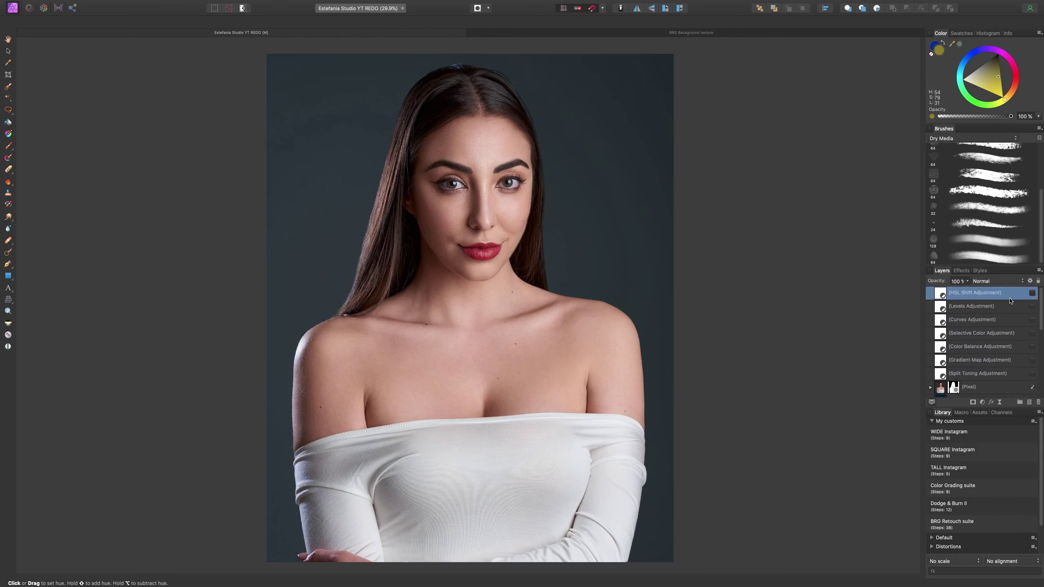
Step: Group all seven adjustment layers, name the group "Grade", and expand it
{"action": "left_click", "coordinate": [998, 374], "text": "shift"}
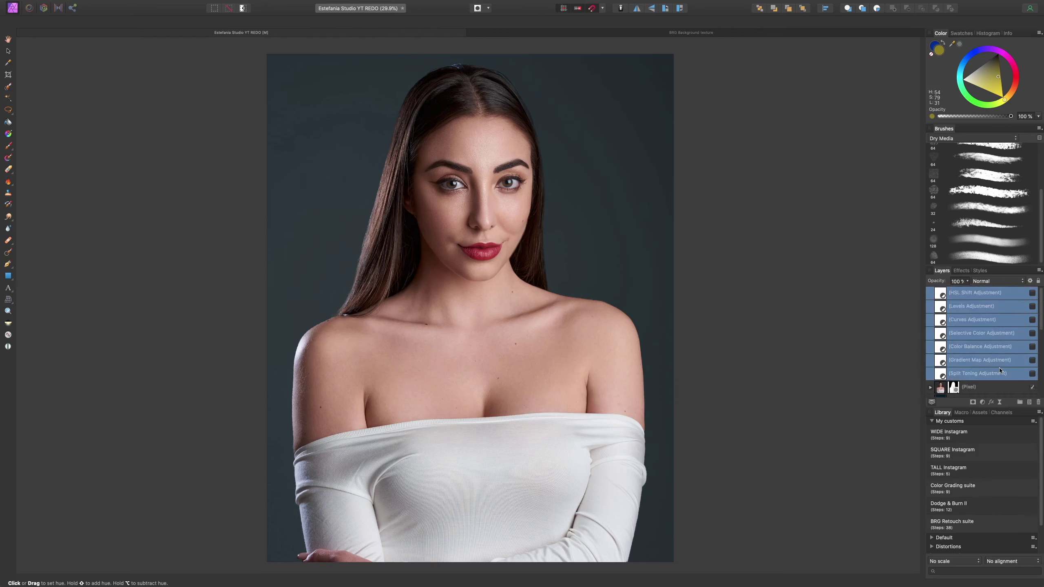
{"action": "key", "text": "super+g"}
{"action": "double_click", "coordinate": [960, 294]}
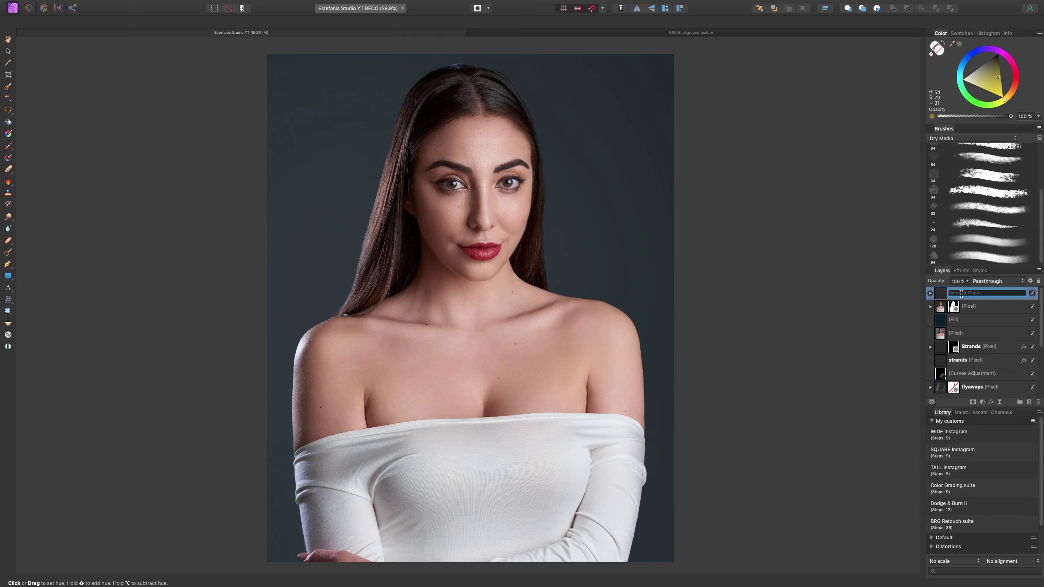
{"action": "type", "text": "Grade"}
{"action": "key", "text": "Return"}
{"action": "left_click", "coordinate": [930, 294]}
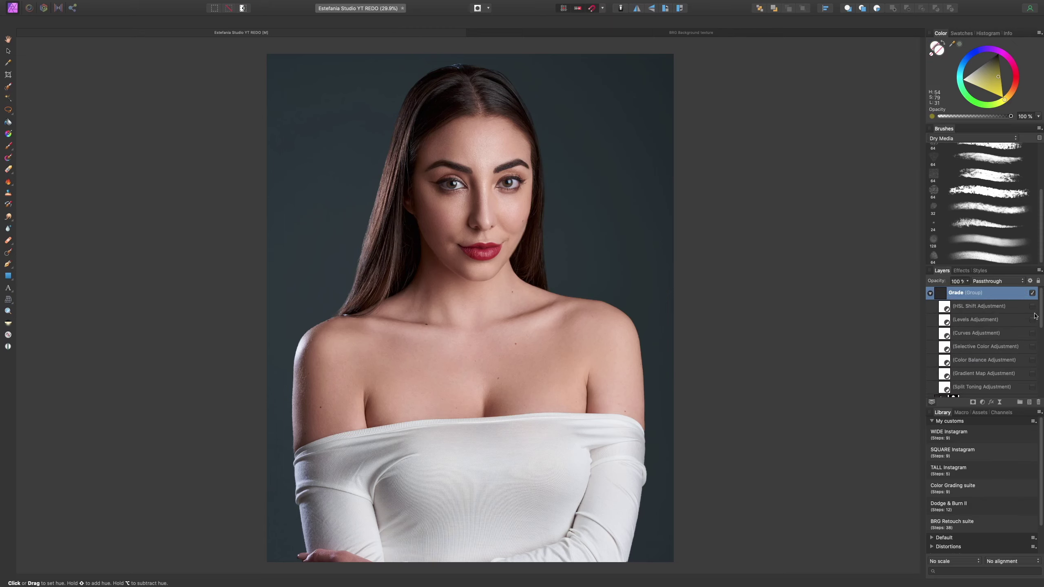
Step: Reopen the Color Balance adjustment and set Yellow/Blue to 15% in the shadows and -19% in the highlights
{"action": "scroll", "coordinate": [1040, 310], "scroll_direction": "down", "scroll_amount": 2}
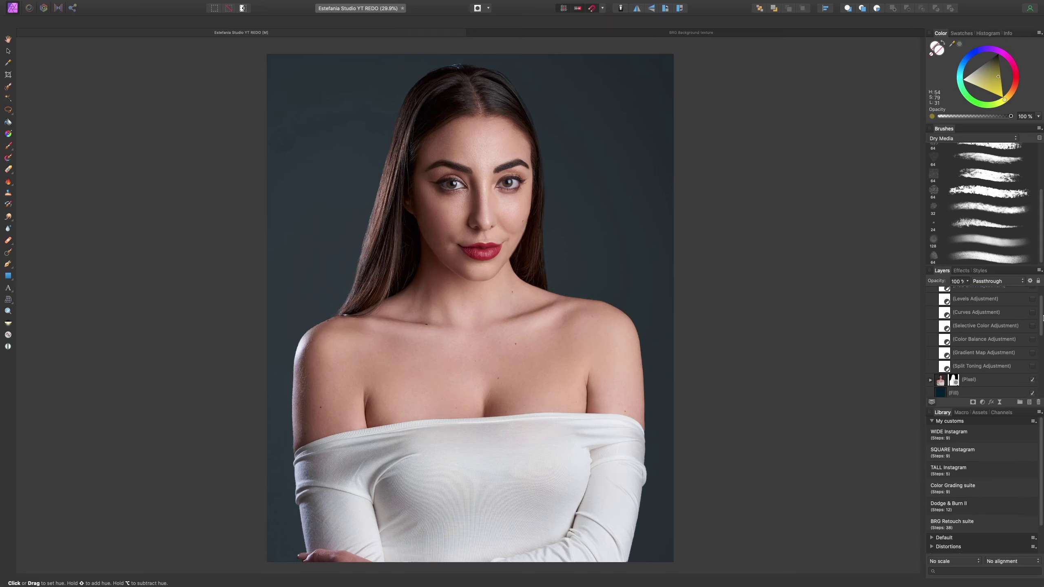
{"action": "scroll", "coordinate": [1043, 319], "scroll_direction": "up", "scroll_amount": 2}
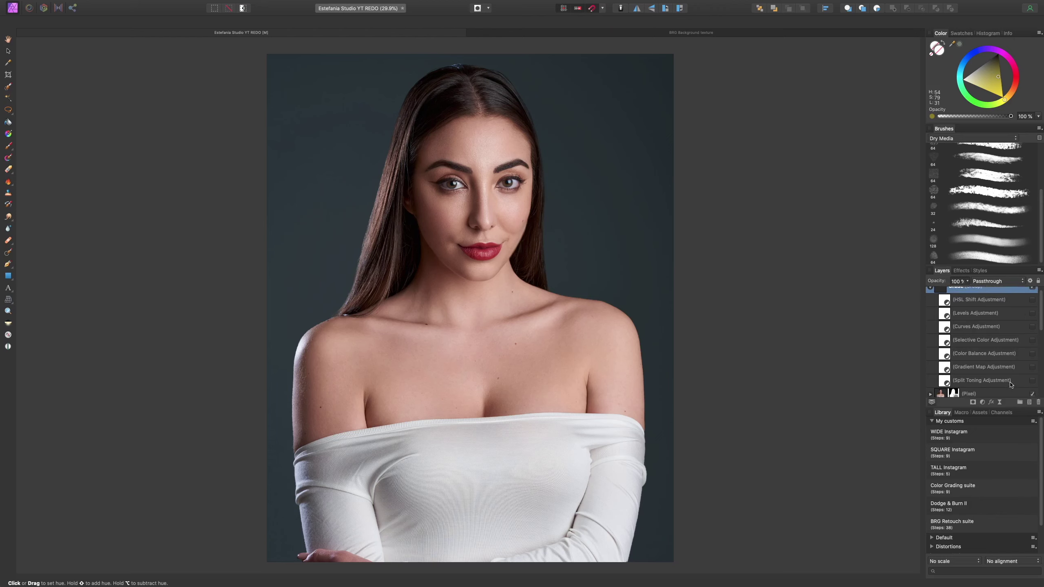
{"action": "left_click", "coordinate": [946, 354]}
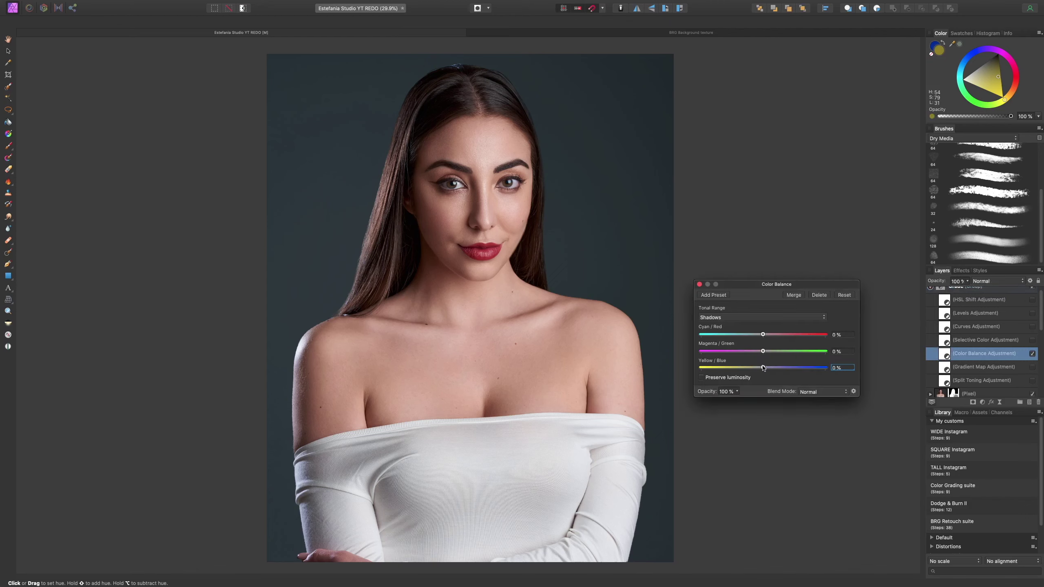
{"action": "left_click_drag", "start_coordinate": [763, 369], "coordinate": [773, 374]}
{"action": "left_click", "coordinate": [764, 318]}
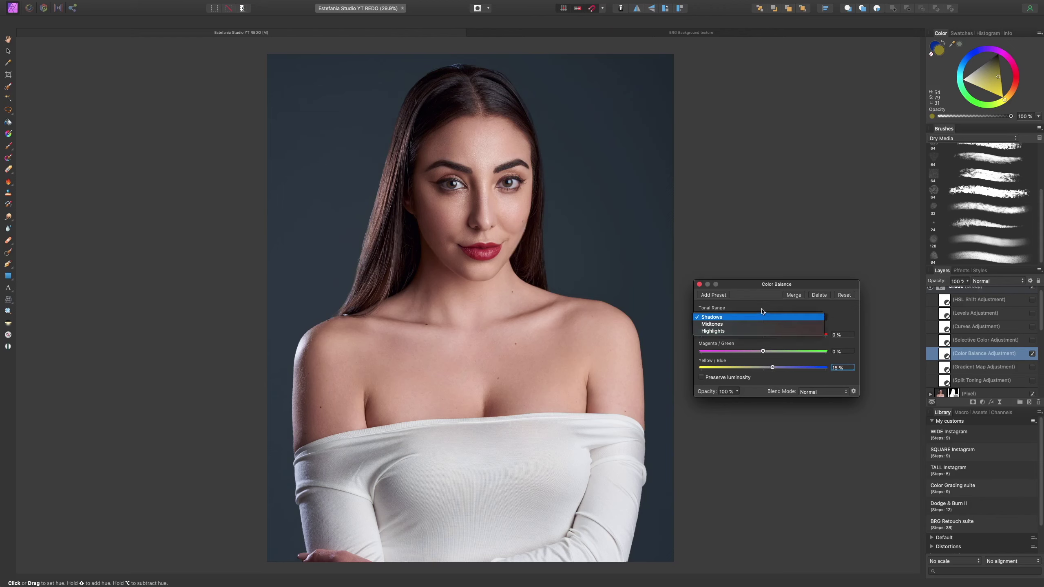
{"action": "left_click", "coordinate": [761, 333]}
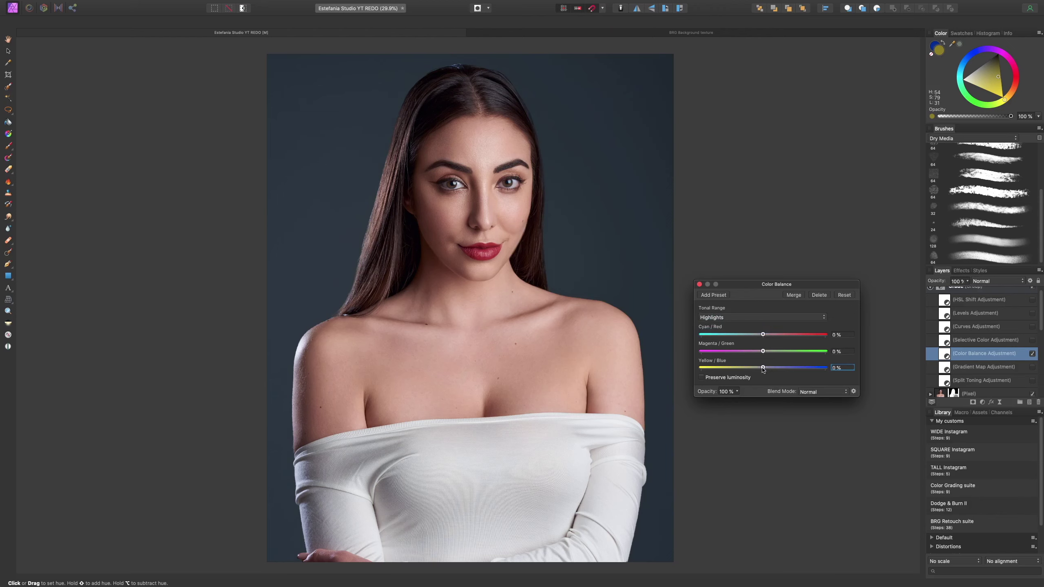
{"action": "left_click_drag", "start_coordinate": [763, 370], "coordinate": [752, 370]}
Step: Set the Color Balance midtones' Cyan/Red to -10%
{"action": "left_click", "coordinate": [775, 317]}
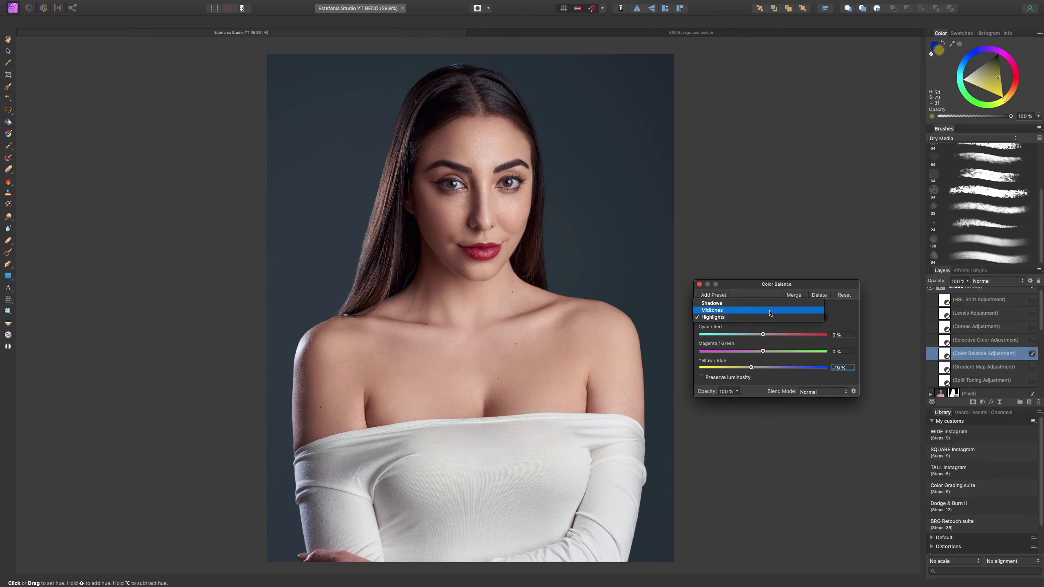
{"action": "left_click", "coordinate": [771, 314]}
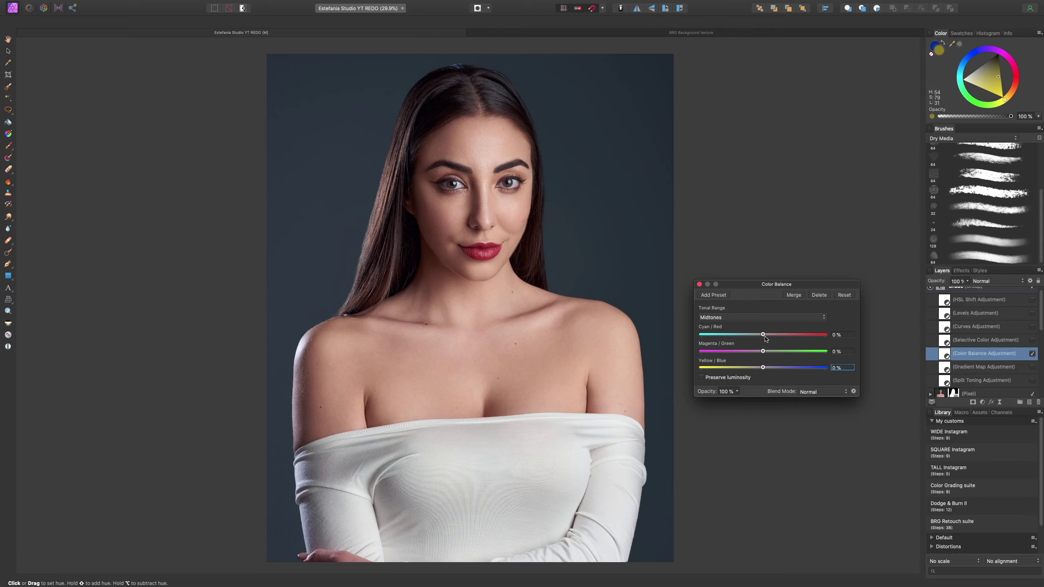
{"action": "mouse_move", "coordinate": [763, 337]}
{"action": "left_mouse_down"}
{"action": "mouse_move", "coordinate": [744, 339]}
{"action": "mouse_move", "coordinate": [756, 339]}
{"action": "left_mouse_up"}
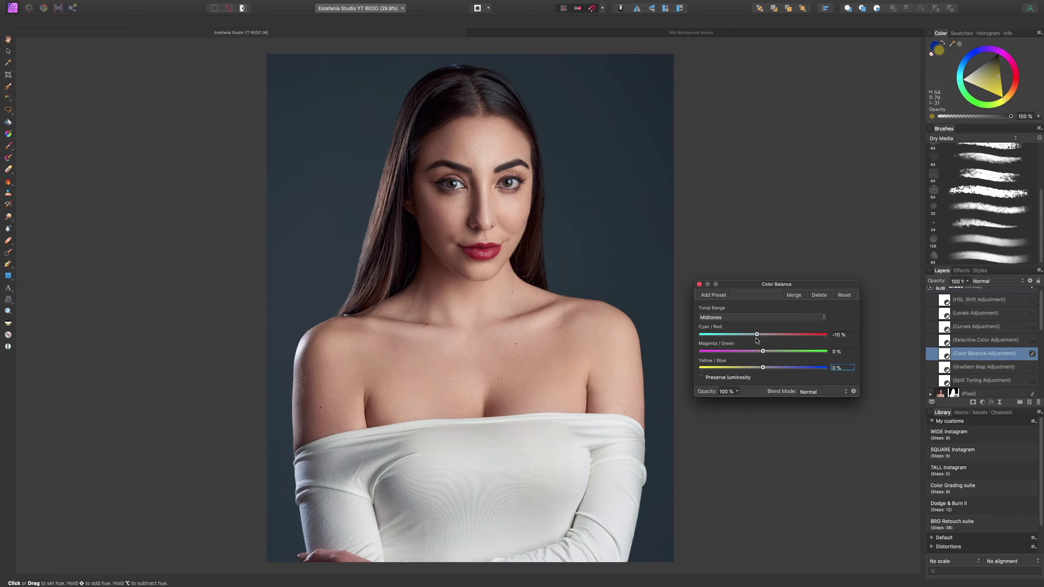
Step: Shift the Color Balance shadows slightly toward cyan and set their Magenta/Green to 1%
{"action": "left_click", "coordinate": [766, 317]}
{"action": "left_click", "coordinate": [767, 311]}
{"action": "left_click_drag", "start_coordinate": [763, 338], "coordinate": [761, 337]}
{"action": "left_click", "coordinate": [837, 335]}
{"action": "key", "text": "Return"}
{"action": "left_click", "coordinate": [844, 351]}
{"action": "type", "text": "1"}
{"action": "key", "text": "Return"}
Step: Set the Color Balance highlights' Yellow/Blue to -22% and close the adjustment settings
{"action": "left_click", "coordinate": [762, 317]}
{"action": "key", "text": "Return"}
{"action": "left_click_drag", "start_coordinate": [763, 368], "coordinate": [750, 370]}
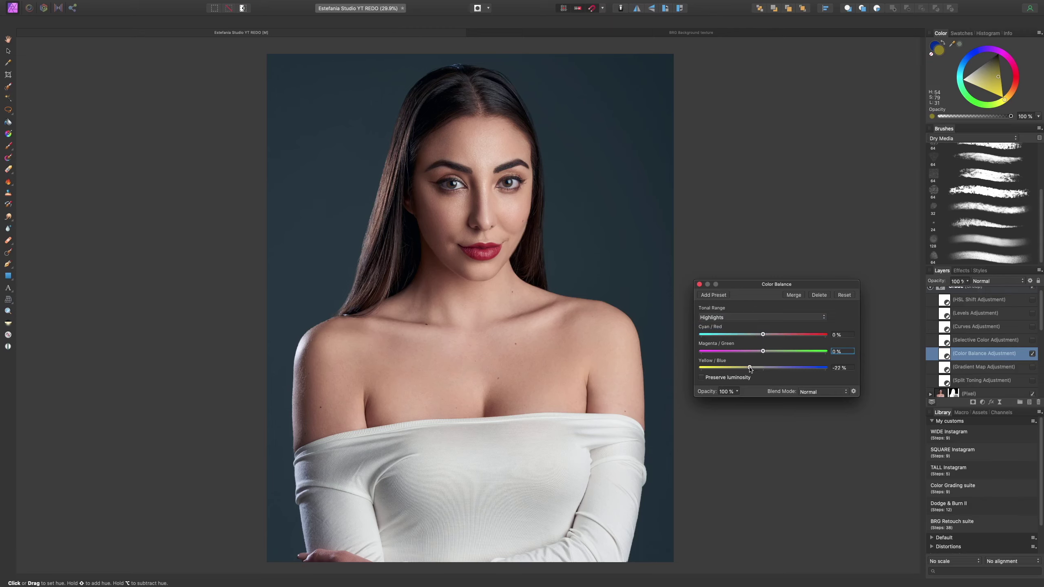
{"action": "left_click", "coordinate": [699, 284]}
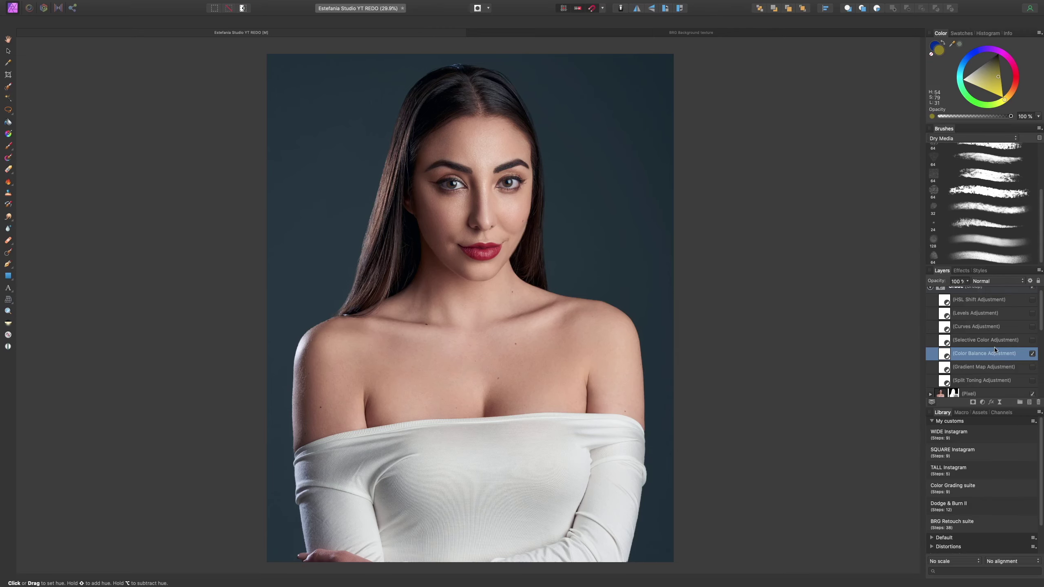
Step: Show the Gradient Map adjustment and recolor its blue stop at 16% to teal with a hue of about 182
{"action": "scroll", "coordinate": [1007, 360], "scroll_direction": "down", "scroll_amount": 2}
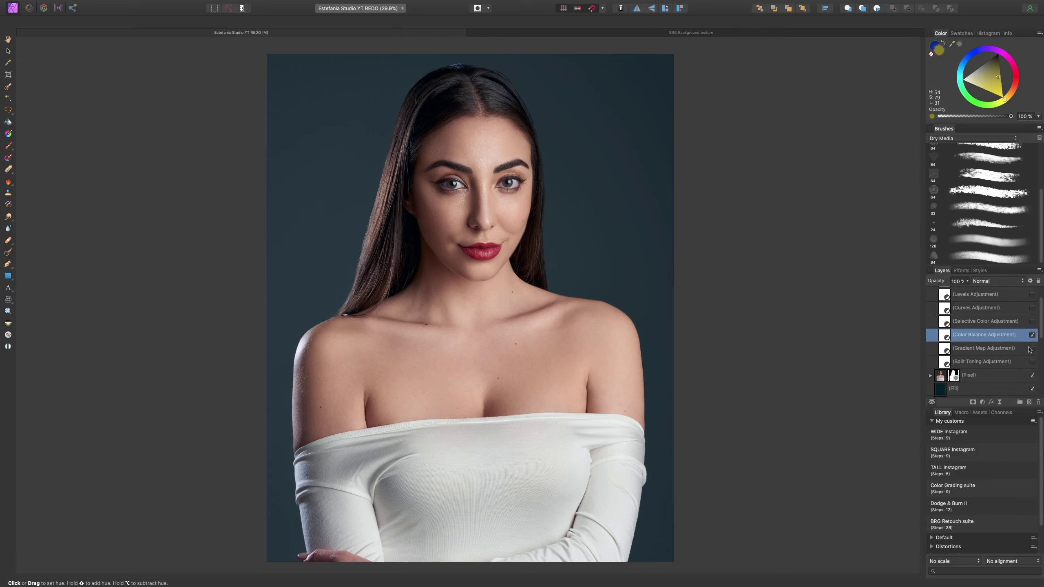
{"action": "left_click", "coordinate": [1032, 348]}
{"action": "left_click", "coordinate": [956, 348]}
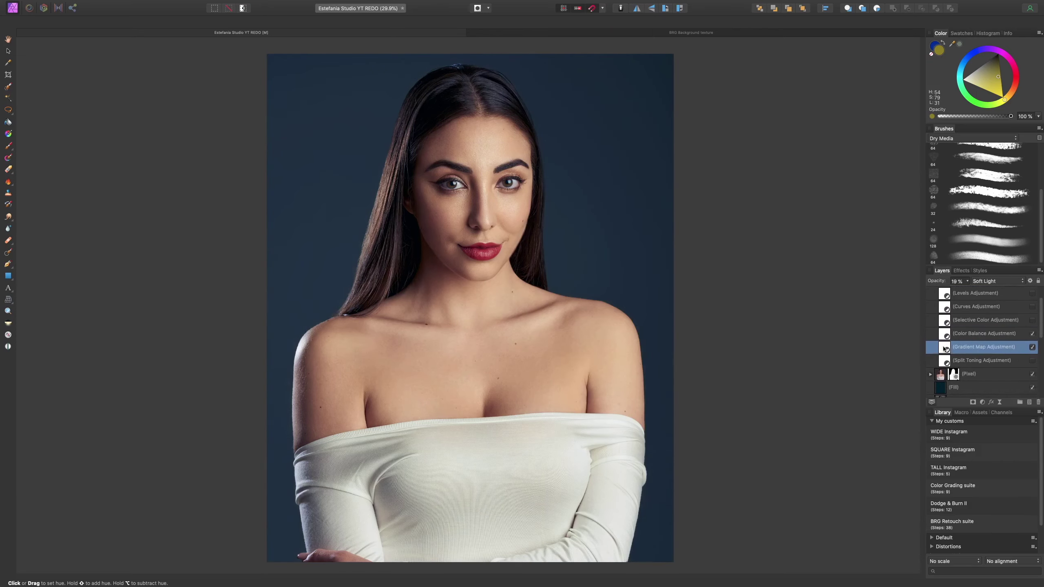
{"action": "double_click", "coordinate": [947, 349]}
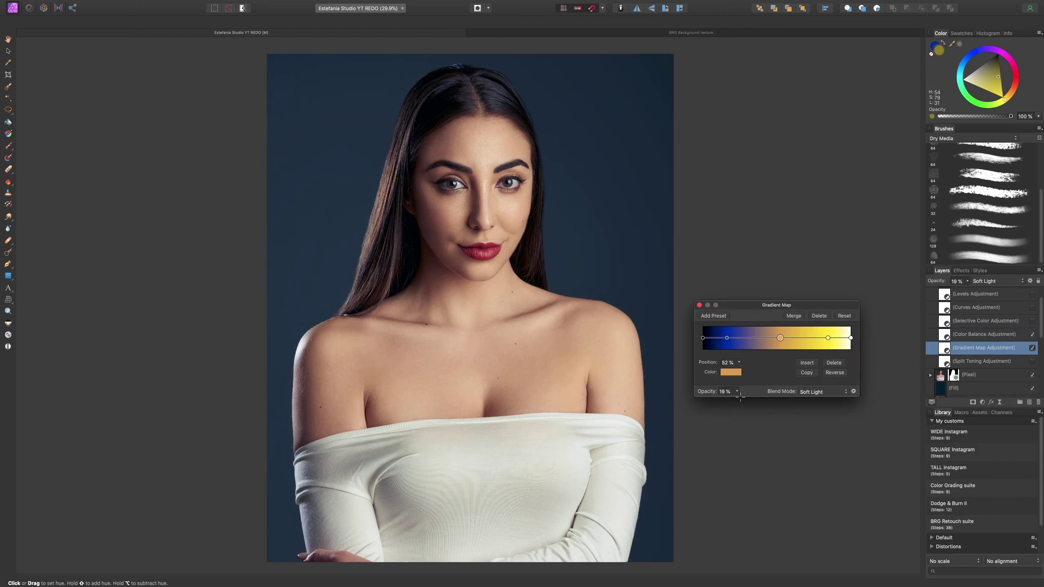
{"action": "left_click", "coordinate": [727, 337]}
{"action": "left_click", "coordinate": [731, 376]}
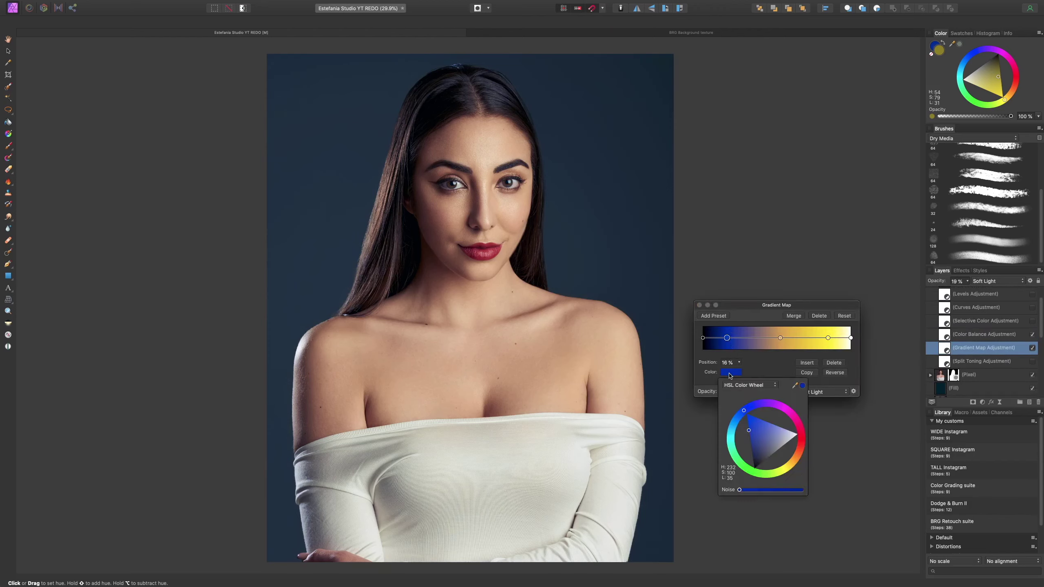
{"action": "left_click_drag", "start_coordinate": [745, 412], "coordinate": [731, 439]}
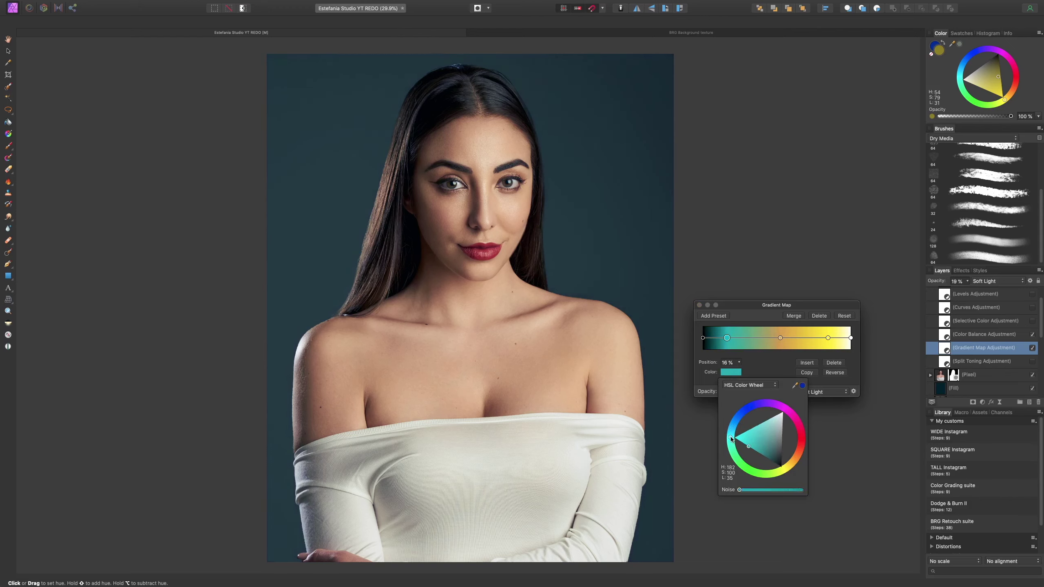
Step: Recolor the Gradient Map's orange middle stop to a muted tan (about H 36, S 30, L 51) and move it to 44%
{"action": "left_click", "coordinate": [779, 338]}
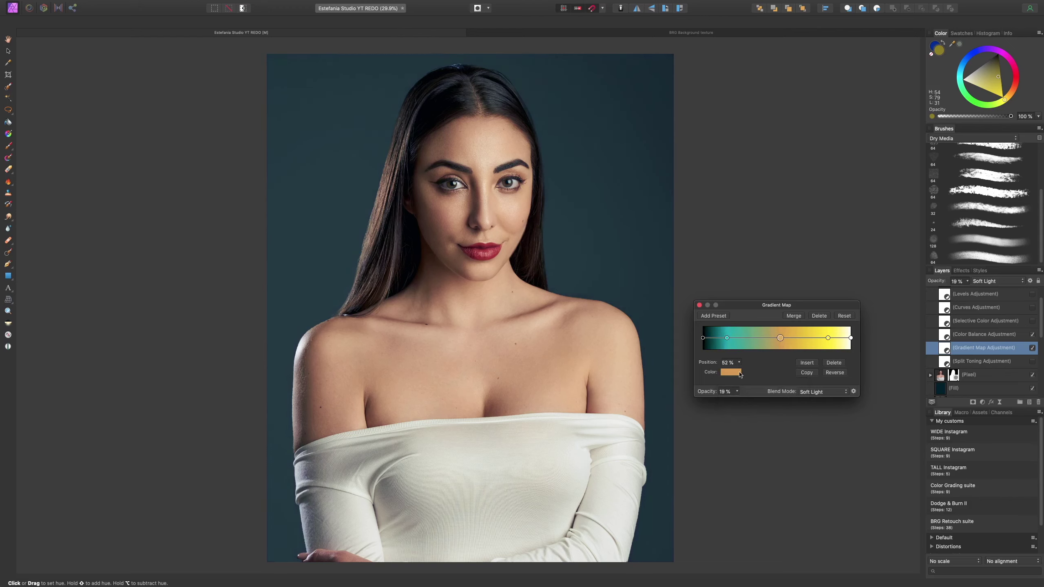
{"action": "left_click", "coordinate": [735, 375]}
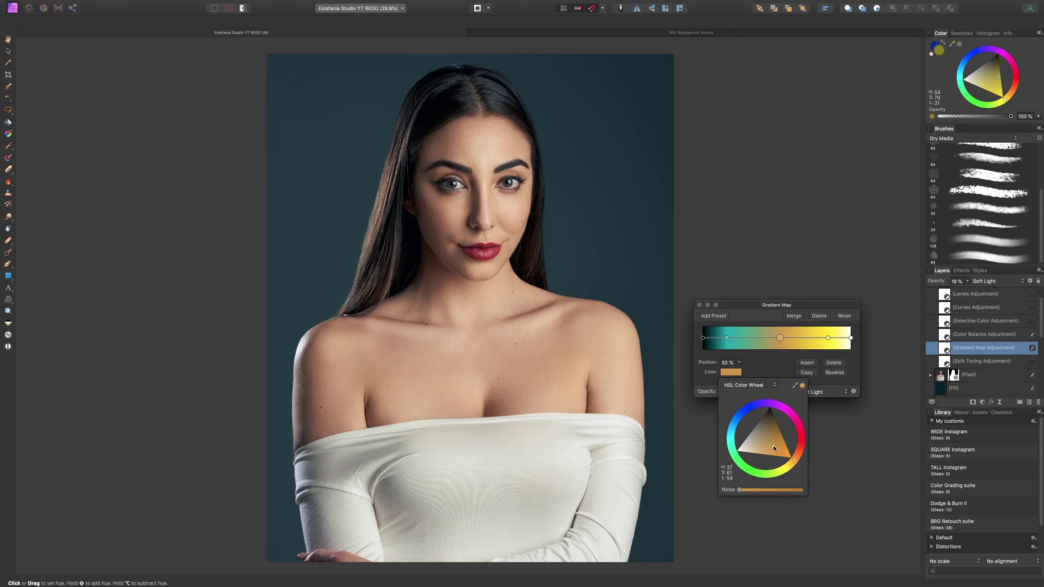
{"action": "left_click_drag", "start_coordinate": [773, 447], "coordinate": [767, 440]}
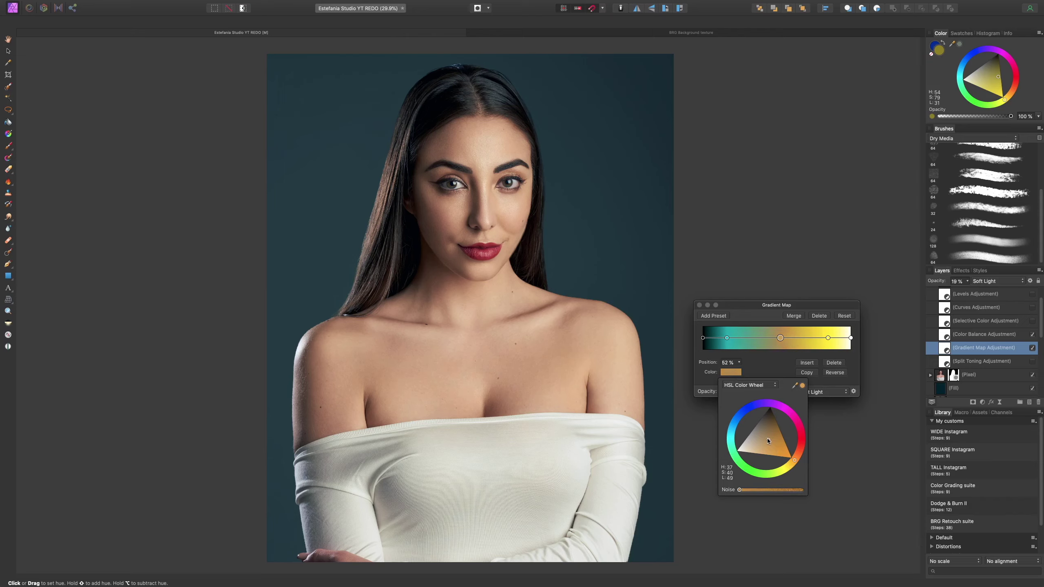
{"action": "left_click", "coordinate": [792, 466]}
{"action": "left_click", "coordinate": [785, 342]}
{"action": "left_click_drag", "start_coordinate": [785, 342], "coordinate": [769, 345]}
{"action": "left_click", "coordinate": [737, 373]}
{"action": "left_click_drag", "start_coordinate": [792, 465], "coordinate": [795, 459]}
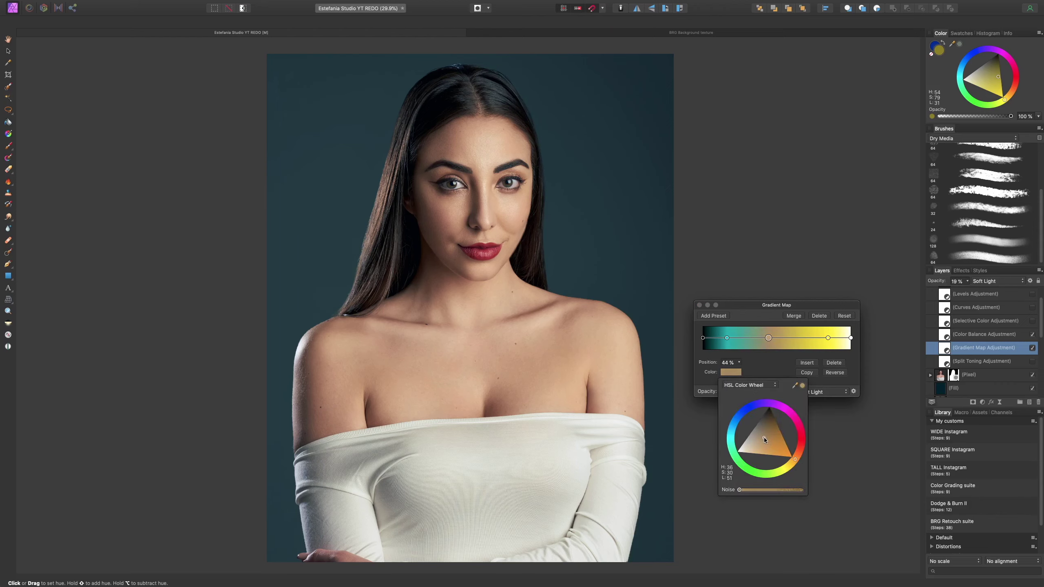
Step: Recolor the Gradient Map's yellow stop at 85% to a softer gold, about H 48, S 66, L 59
{"action": "left_click", "coordinate": [829, 339]}
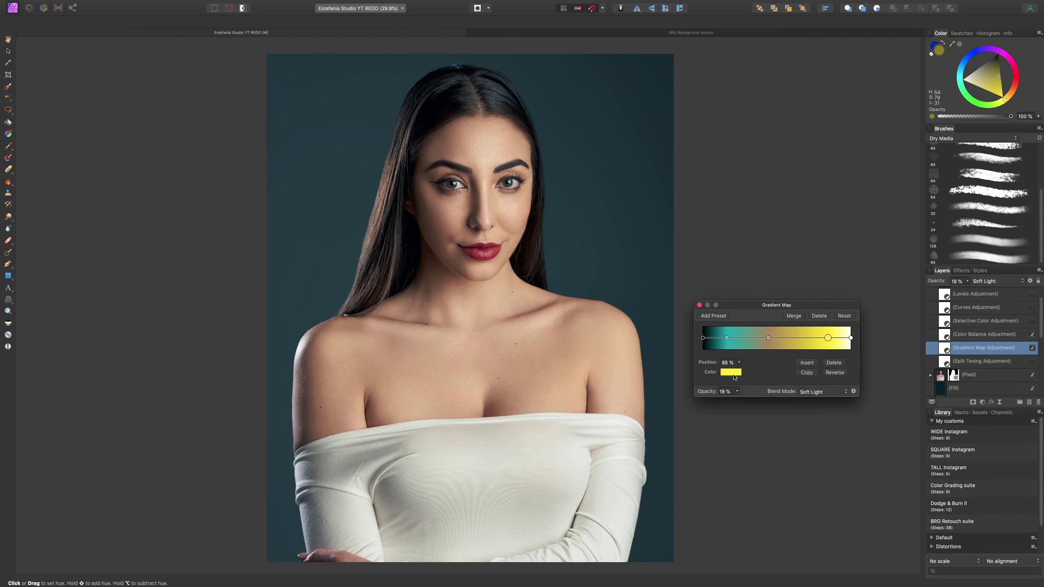
{"action": "left_click", "coordinate": [737, 376]}
{"action": "left_click_drag", "start_coordinate": [786, 470], "coordinate": [768, 449]}
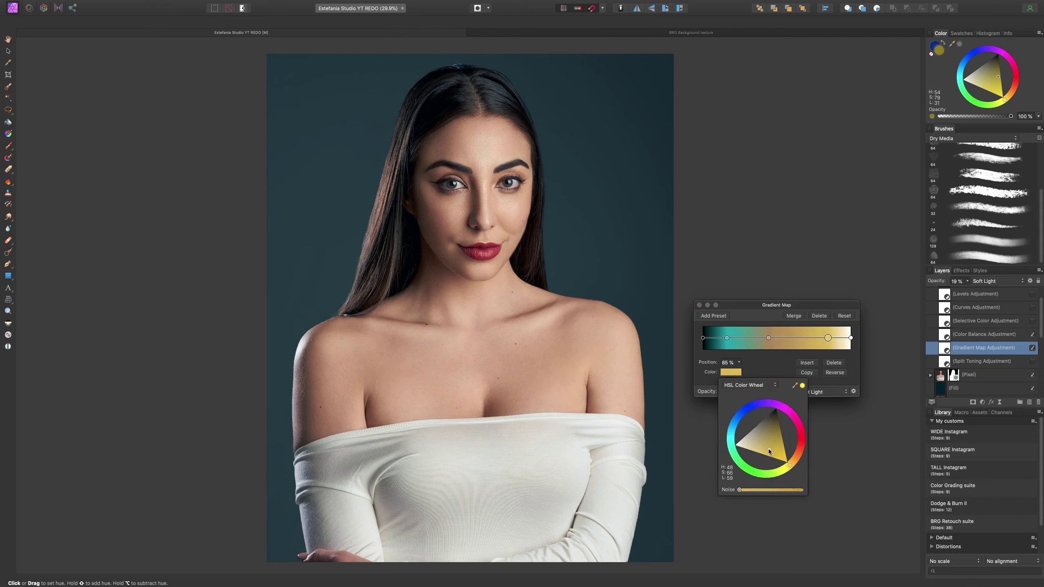
{"action": "left_click", "coordinate": [768, 360]}
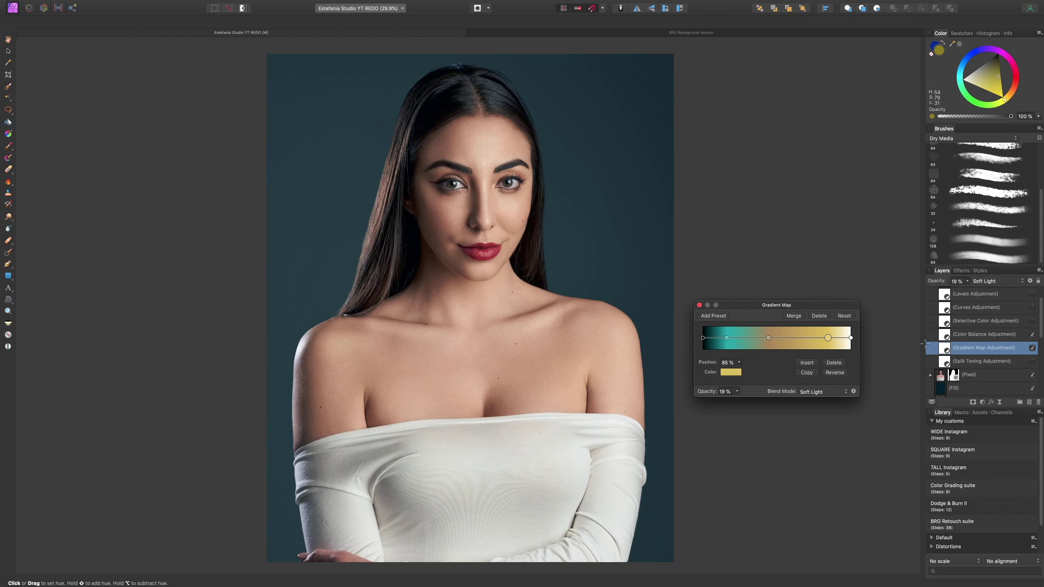
Step: Lower the Gradient Map adjustment's opacity to 5% and close its settings
{"action": "scroll", "coordinate": [987, 329], "scroll_direction": "down", "scroll_amount": 1}
{"action": "left_click", "coordinate": [967, 281]}
{"action": "mouse_move", "coordinate": [968, 290]}
{"action": "left_mouse_down"}
{"action": "mouse_move", "coordinate": [954, 292]}
{"action": "mouse_move", "coordinate": [1012, 291]}
{"action": "mouse_move", "coordinate": [945, 295]}
{"action": "mouse_move", "coordinate": [957, 292]}
{"action": "left_mouse_up"}
{"action": "left_click", "coordinate": [699, 305]}
{"action": "scroll", "coordinate": [1034, 303], "scroll_direction": "up", "scroll_amount": 2}
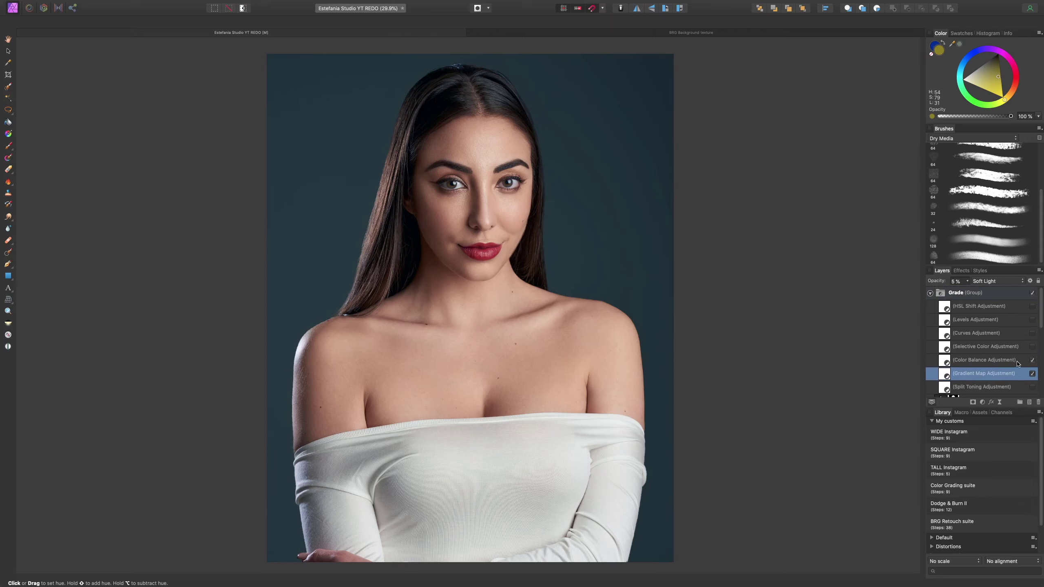
Step: Show and reset the Selective Color adjustment, and set the Reds to -11% cyan and -5% yellow
{"action": "left_click", "coordinate": [1032, 346]}
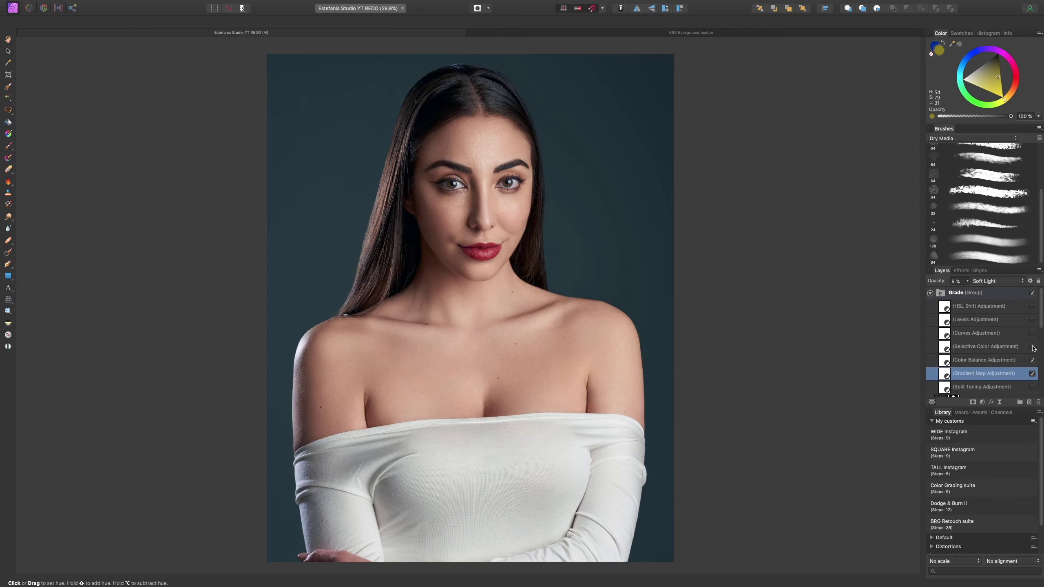
{"action": "left_click", "coordinate": [947, 348]}
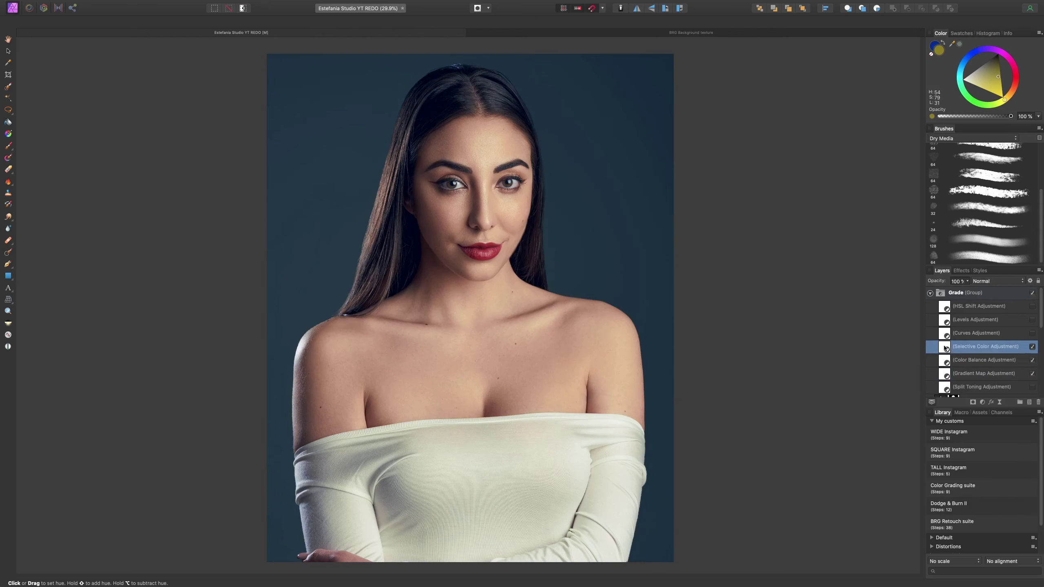
{"action": "double_click", "coordinate": [945, 347]}
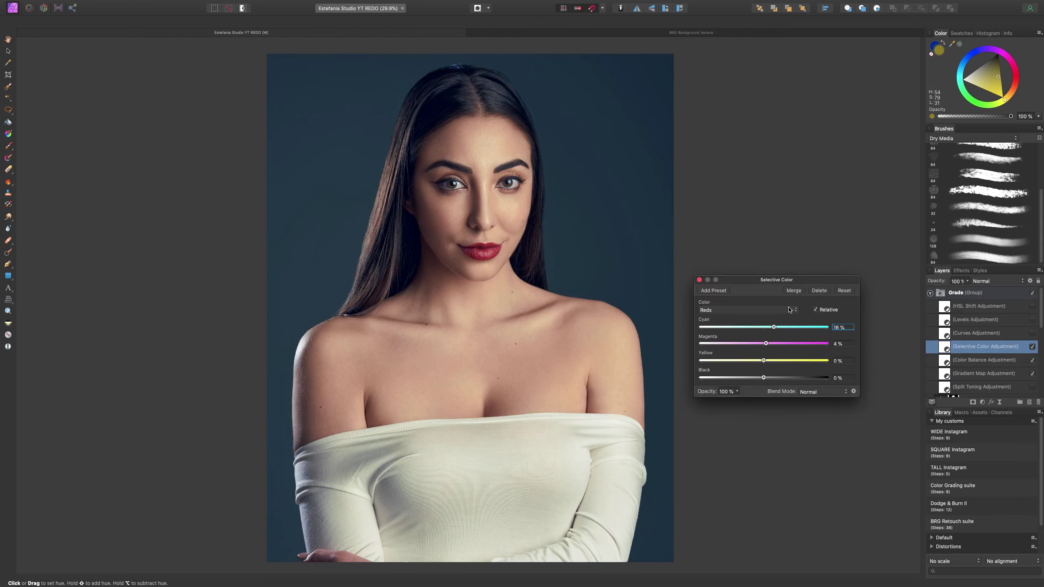
{"action": "left_click", "coordinate": [845, 291]}
{"action": "left_click_drag", "start_coordinate": [763, 364], "coordinate": [760, 363]}
{"action": "mouse_move", "coordinate": [765, 328]}
{"action": "left_mouse_down"}
{"action": "mouse_move", "coordinate": [739, 328]}
{"action": "mouse_move", "coordinate": [757, 328]}
{"action": "left_mouse_up"}
Step: Try adding cyan and magenta to the Blacks in Selective Color, restore both to 0%, and return to the Reds
{"action": "left_click", "coordinate": [769, 310]}
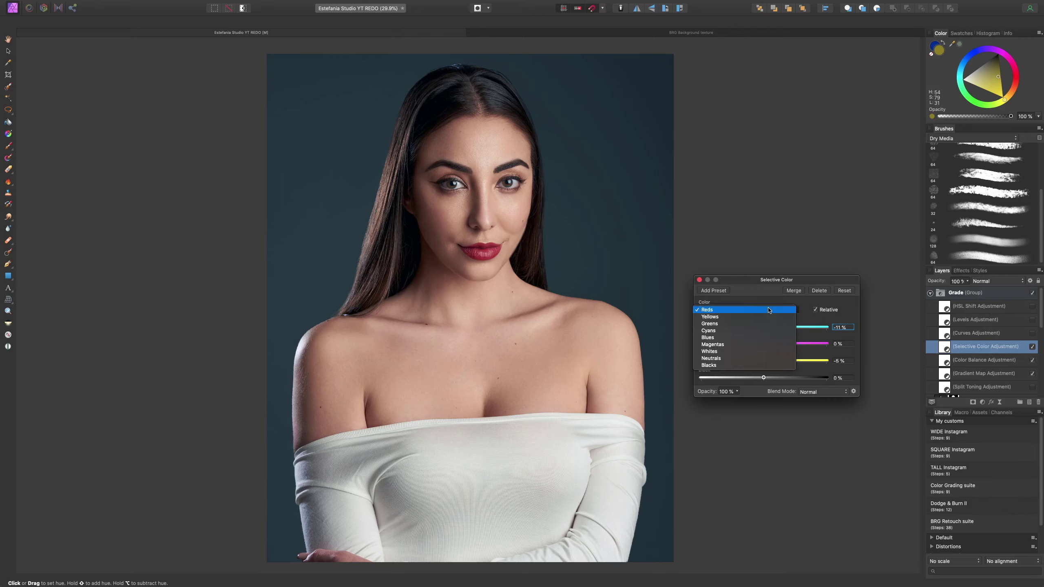
{"action": "left_click", "coordinate": [770, 365]}
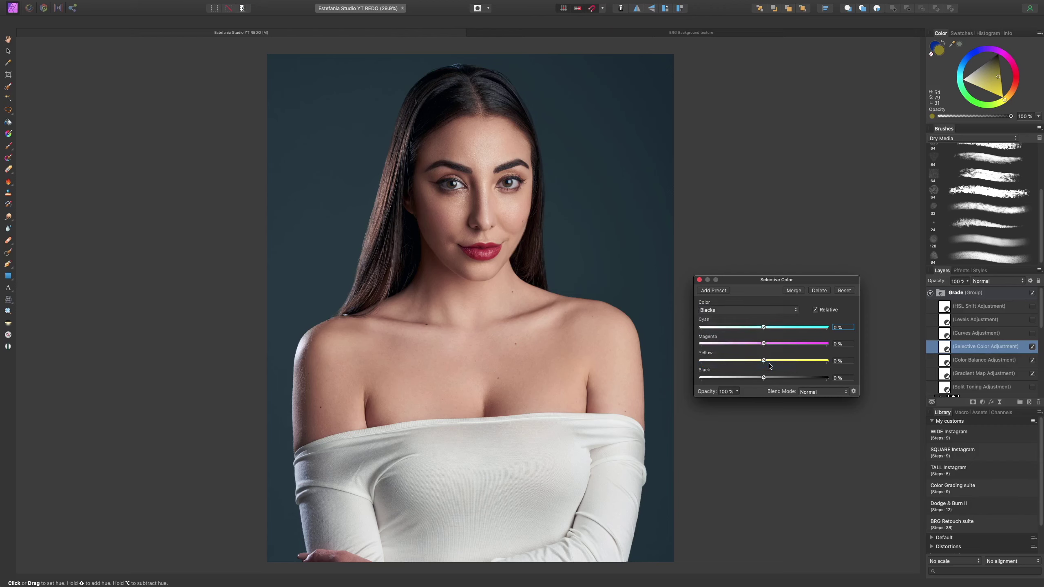
{"action": "mouse_move", "coordinate": [764, 361]}
{"action": "left_mouse_down"}
{"action": "mouse_move", "coordinate": [795, 362]}
{"action": "mouse_move", "coordinate": [747, 362]}
{"action": "mouse_move", "coordinate": [764, 362]}
{"action": "left_mouse_up"}
{"action": "mouse_move", "coordinate": [764, 345]}
{"action": "left_mouse_down"}
{"action": "mouse_move", "coordinate": [759, 328]}
{"action": "mouse_move", "coordinate": [773, 330]}
{"action": "mouse_move", "coordinate": [738, 332]}
{"action": "mouse_move", "coordinate": [805, 336]}
{"action": "mouse_move", "coordinate": [746, 346]}
{"action": "mouse_move", "coordinate": [769, 347]}
{"action": "left_mouse_up"}
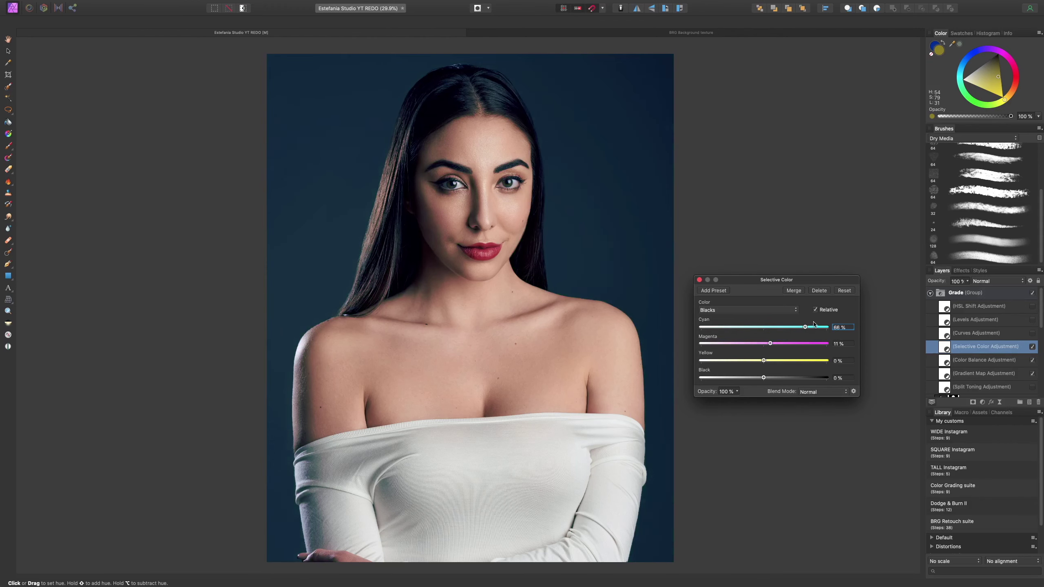
{"action": "left_click_drag", "start_coordinate": [806, 327], "coordinate": [764, 345]}
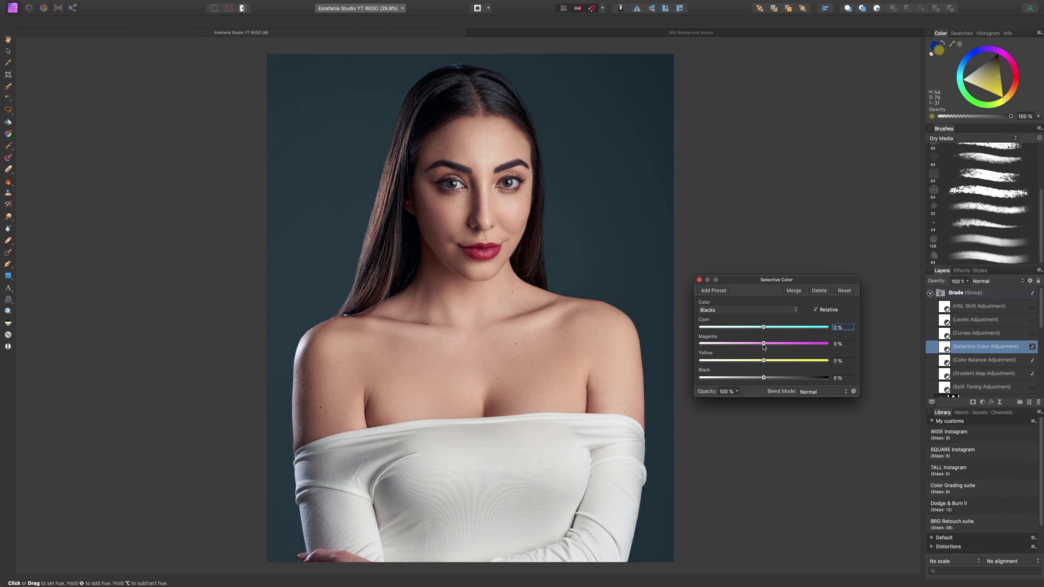
{"action": "left_click", "coordinate": [772, 311]}
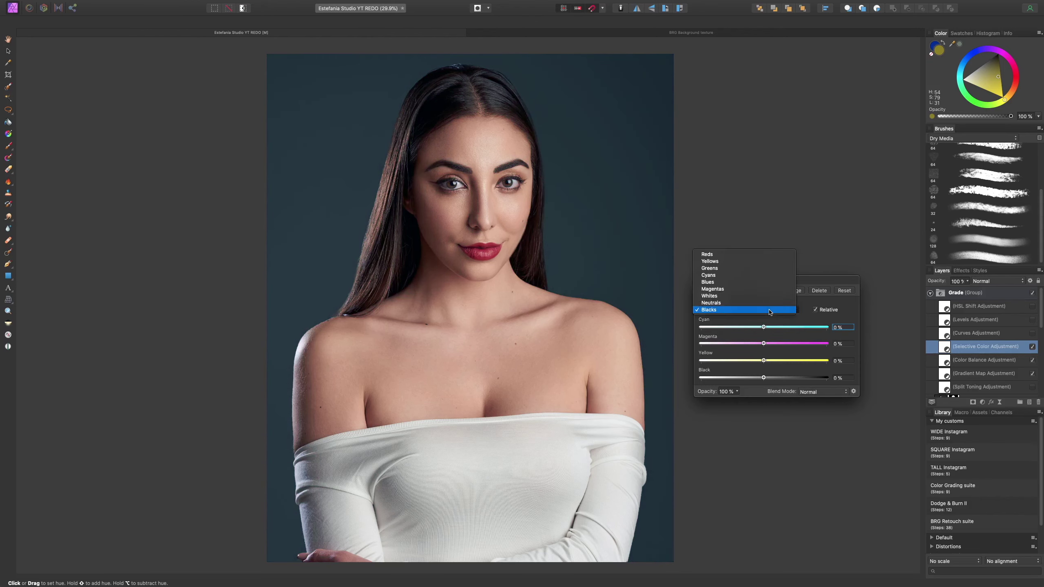
{"action": "left_click", "coordinate": [758, 255]}
{"action": "mouse_move", "coordinate": [764, 378]}
{"action": "left_mouse_down"}
{"action": "mouse_move", "coordinate": [794, 381]}
{"action": "mouse_move", "coordinate": [742, 382]}
{"action": "mouse_move", "coordinate": [766, 383]}
{"action": "left_mouse_up"}
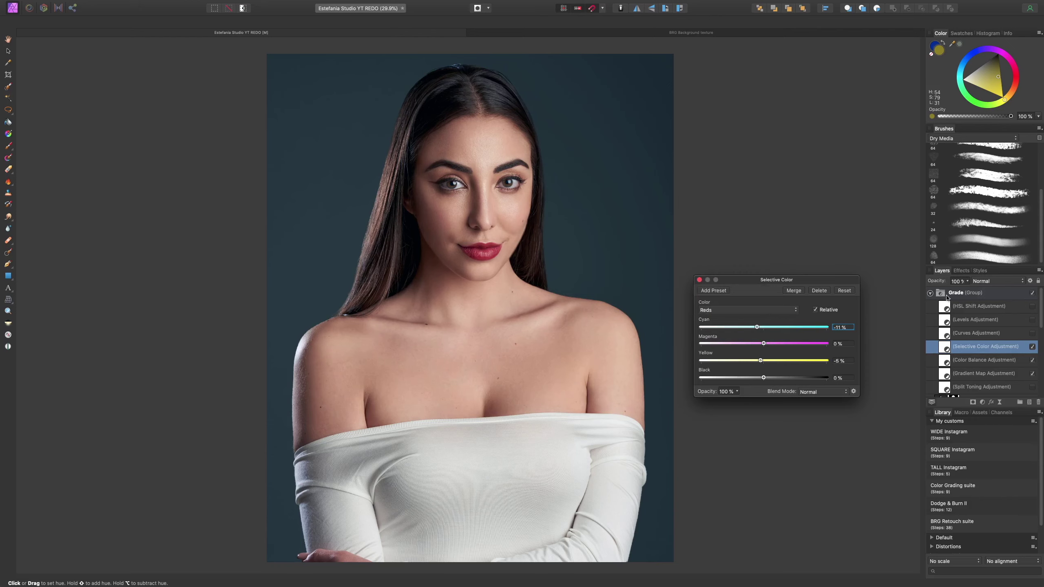
Step: Show the HSL Shift adjustment, fine-tune the saturation of its red range, and close its settings
{"action": "left_click", "coordinate": [1001, 307]}
{"action": "left_click", "coordinate": [1033, 306]}
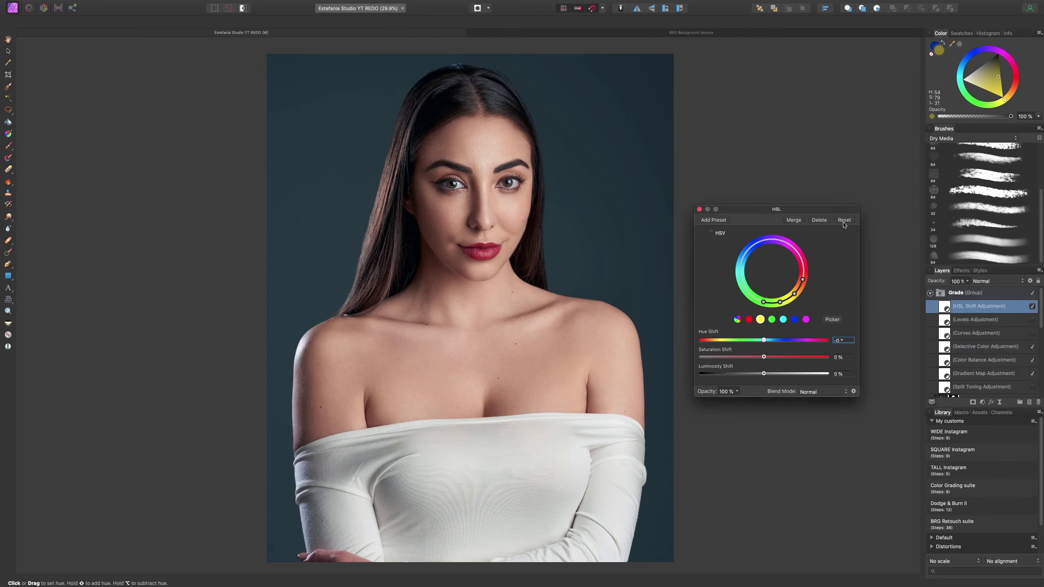
{"action": "left_click", "coordinate": [749, 320]}
{"action": "mouse_move", "coordinate": [763, 356]}
{"action": "left_mouse_down"}
{"action": "mouse_move", "coordinate": [742, 357]}
{"action": "mouse_move", "coordinate": [763, 362]}
{"action": "left_mouse_up"}
{"action": "left_click", "coordinate": [699, 209]}
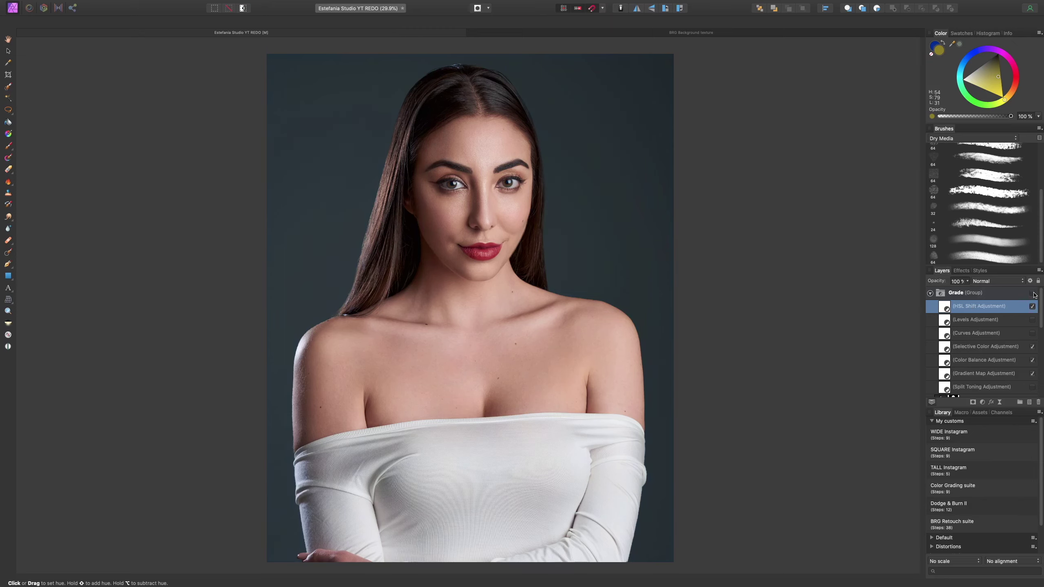
Step: Add a new fill layer and color it a light warm orange, about H 40, S 100, L 72
{"action": "left_click", "coordinate": [931, 293]}
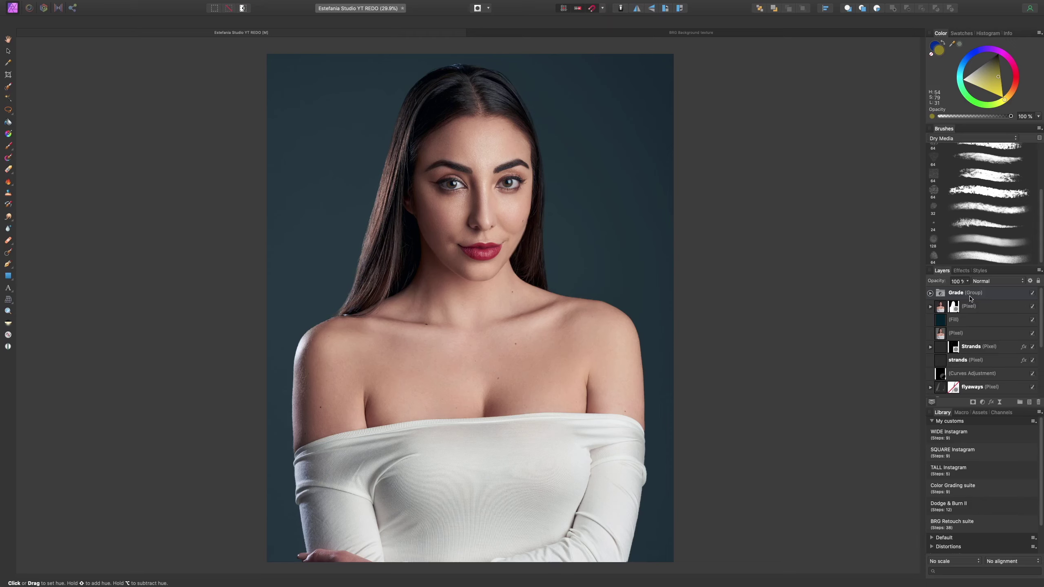
{"action": "left_click", "coordinate": [163, 4]}
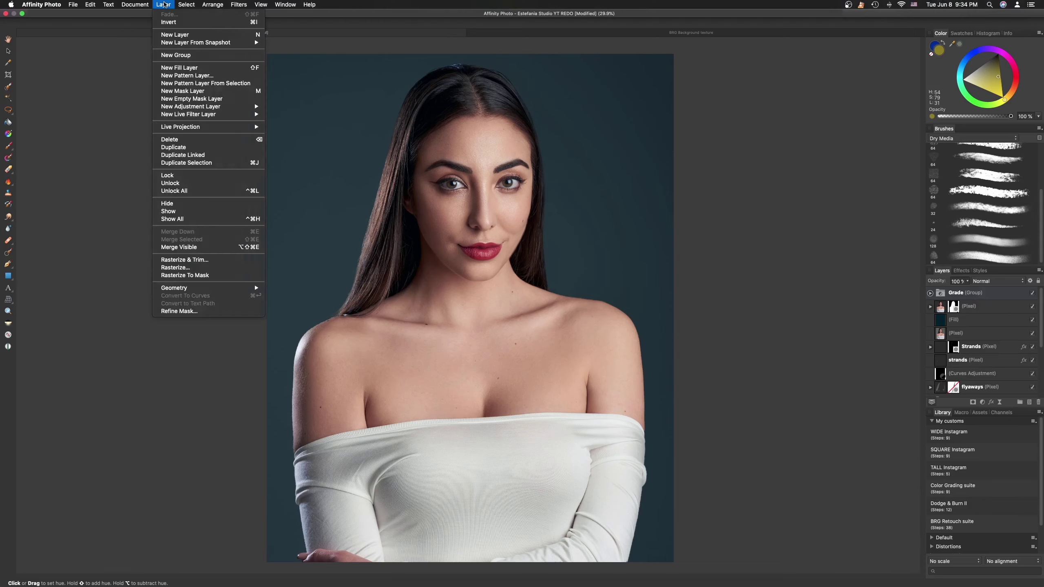
{"action": "left_click", "coordinate": [184, 68]}
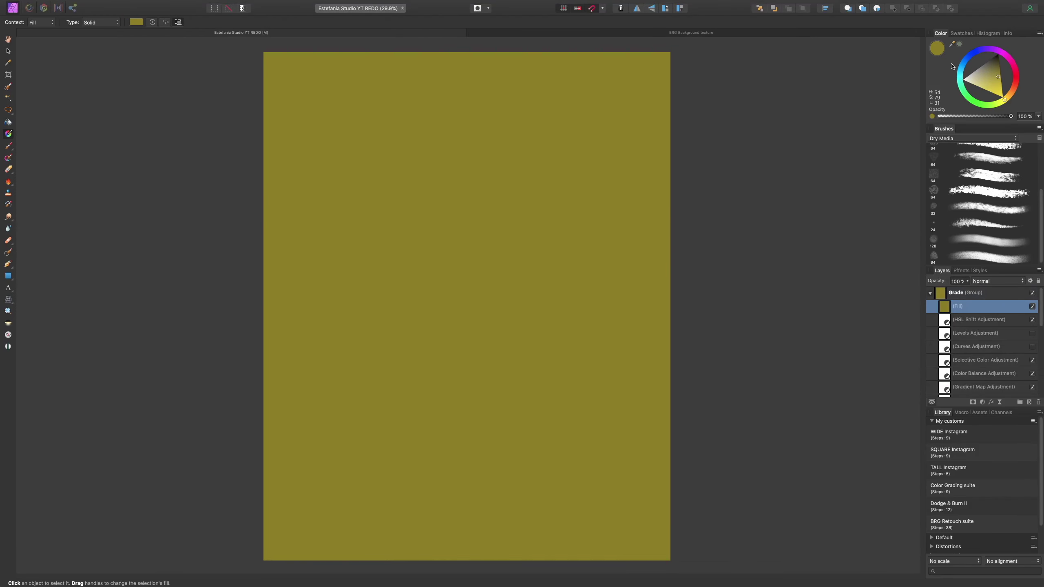
{"action": "left_click", "coordinate": [9, 54]}
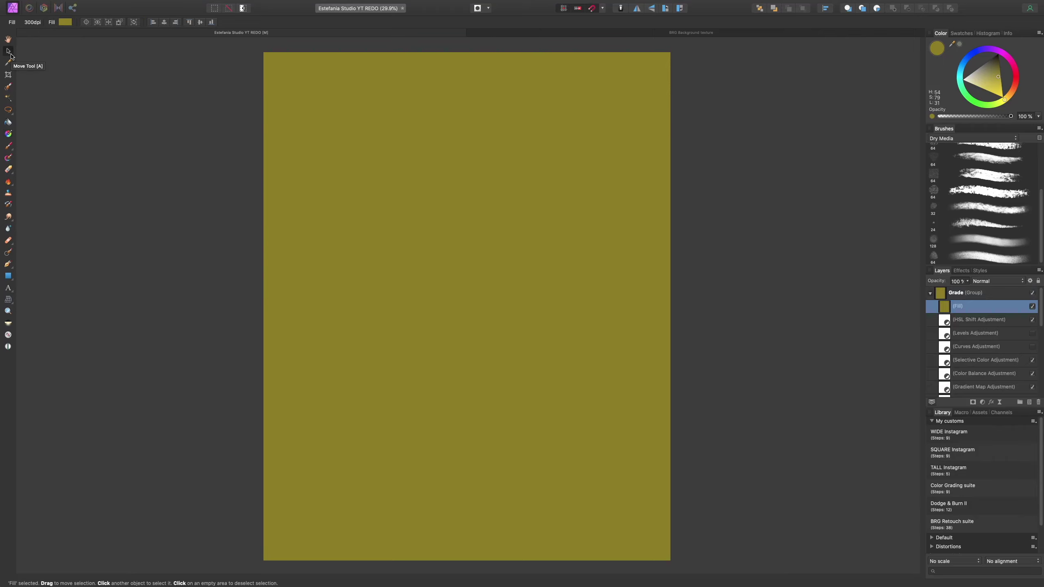
{"action": "mouse_move", "coordinate": [1005, 102]}
{"action": "left_mouse_down"}
{"action": "mouse_move", "coordinate": [1012, 62]}
{"action": "mouse_move", "coordinate": [972, 56]}
{"action": "mouse_move", "coordinate": [960, 69]}
{"action": "mouse_move", "coordinate": [972, 55]}
{"action": "mouse_move", "coordinate": [1004, 51]}
{"action": "mouse_move", "coordinate": [973, 55]}
{"action": "mouse_move", "coordinate": [974, 102]}
{"action": "mouse_move", "coordinate": [1009, 99]}
{"action": "mouse_move", "coordinate": [987, 91]}
{"action": "mouse_move", "coordinate": [1011, 98]}
{"action": "left_mouse_up"}
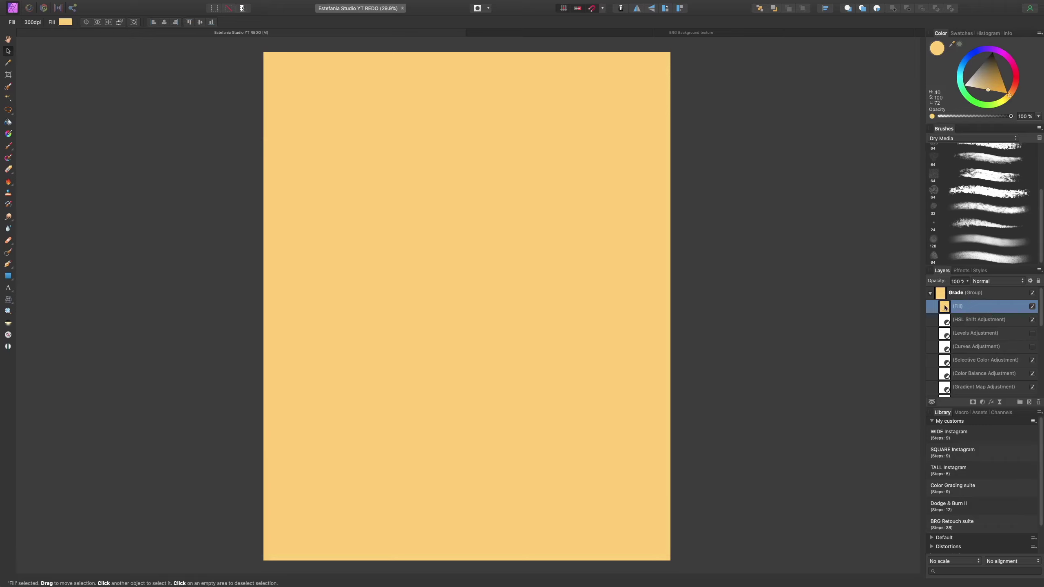
Step: Move the fill layer above the Grade group and blend it as Soft Light at 19% opacity
{"action": "left_click_drag", "start_coordinate": [945, 308], "coordinate": [932, 291]}
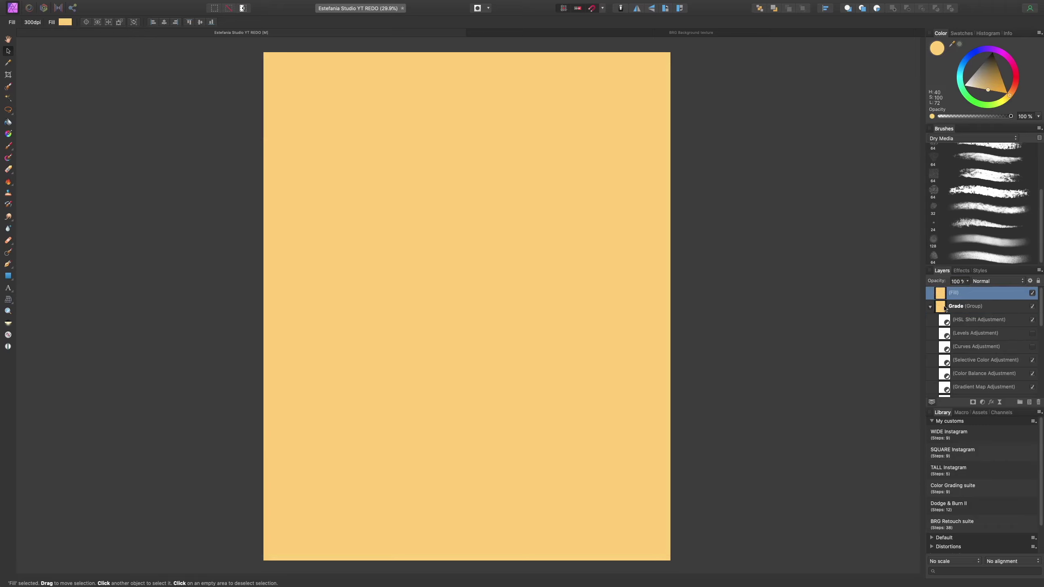
{"action": "left_click", "coordinate": [930, 307]}
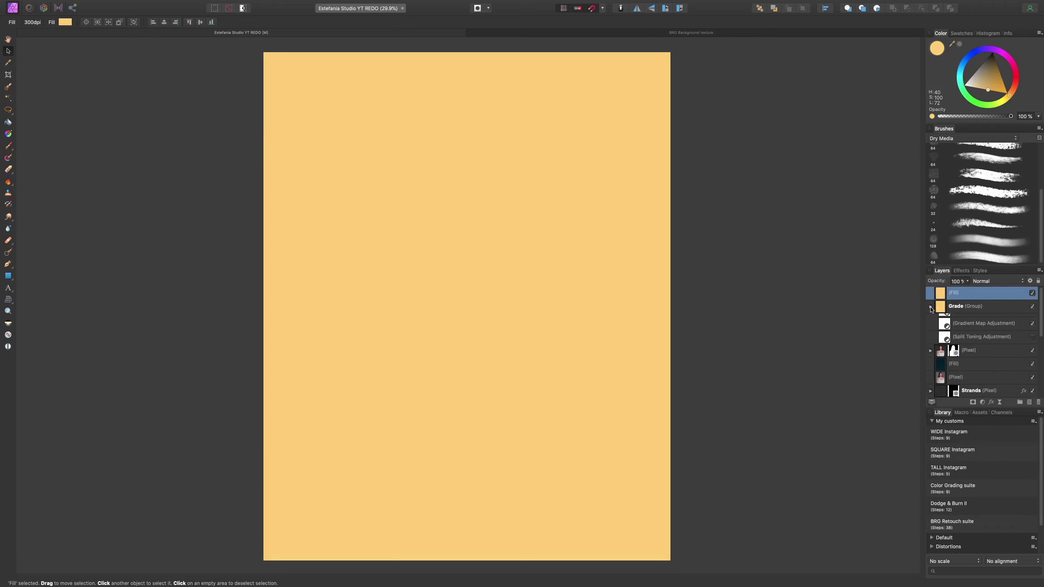
{"action": "left_click", "coordinate": [1006, 283]}
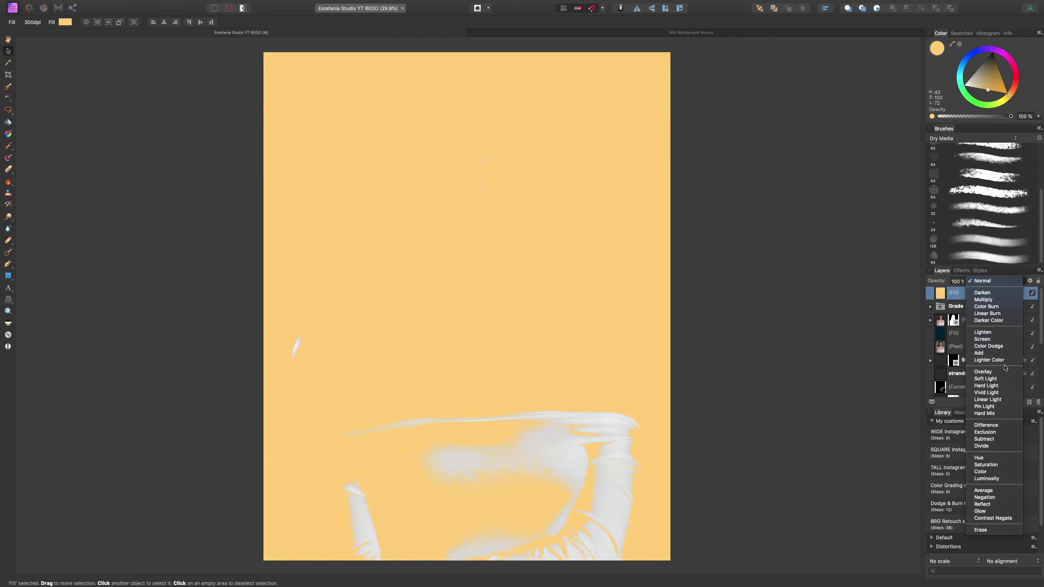
{"action": "left_click", "coordinate": [1004, 380]}
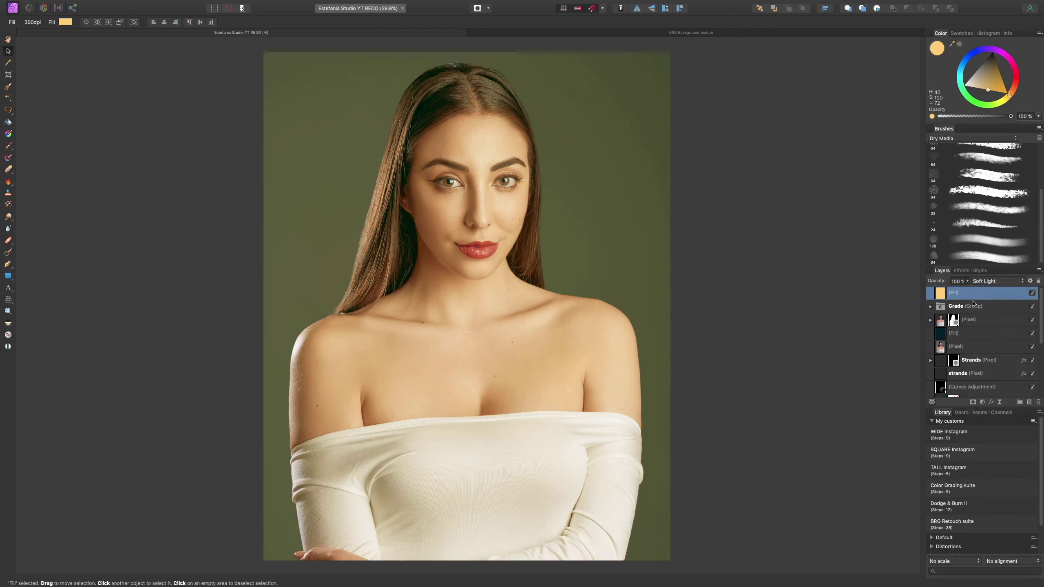
{"action": "left_click", "coordinate": [969, 282]}
{"action": "left_click_drag", "start_coordinate": [971, 291], "coordinate": [912, 296]}
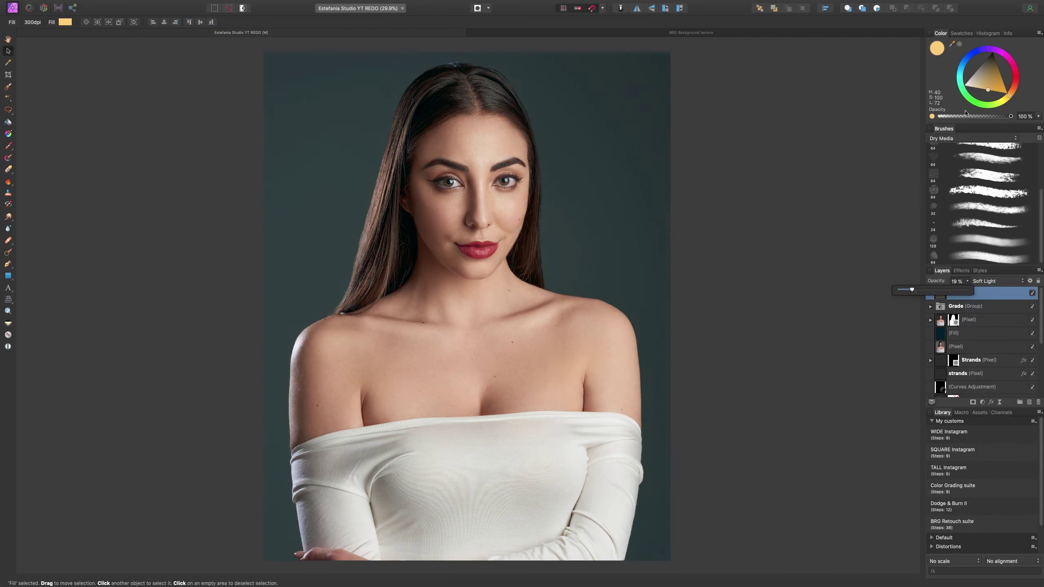
Step: Compare the image with and without the fill layer, and shift its color toward yellow, about H 51, S 100, L 72
{"action": "left_click", "coordinate": [1032, 294]}
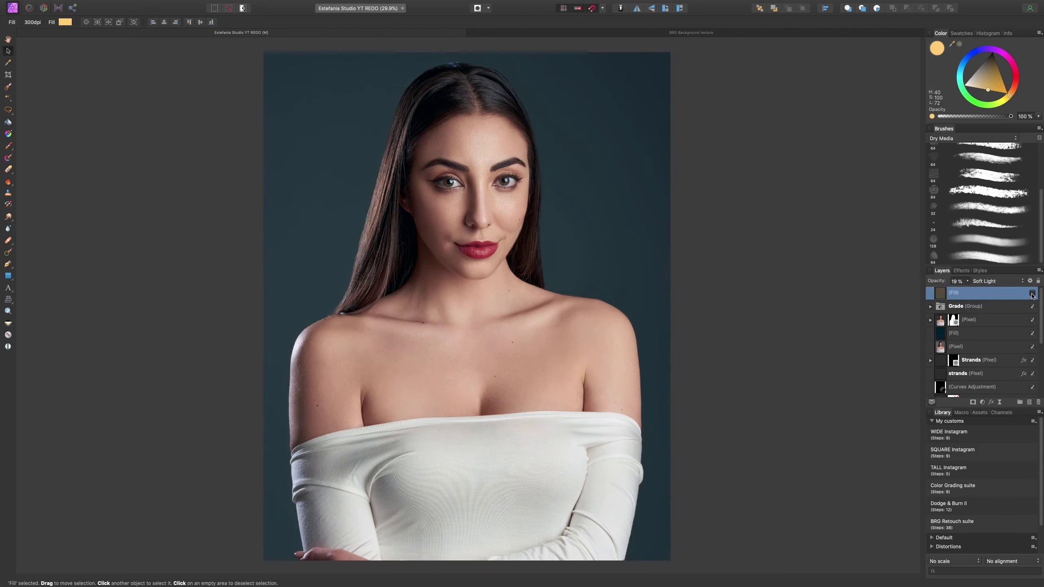
{"action": "left_click", "coordinate": [1032, 293]}
{"action": "left_click", "coordinate": [1032, 293]}
{"action": "left_click", "coordinate": [1032, 293]}
{"action": "mouse_move", "coordinate": [1010, 96]}
{"action": "left_mouse_down"}
{"action": "mouse_move", "coordinate": [1017, 72]}
{"action": "mouse_move", "coordinate": [993, 48]}
{"action": "mouse_move", "coordinate": [973, 66]}
{"action": "mouse_move", "coordinate": [1015, 111]}
{"action": "left_mouse_up"}
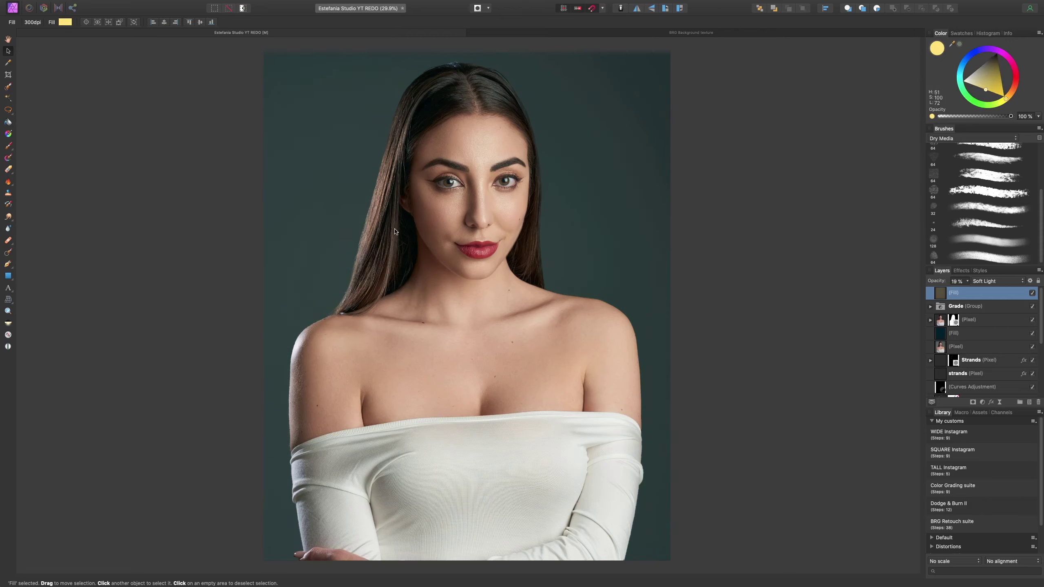
Step: Shape the fill layer's underlying composition range as a smooth non-linear curve, with shadow output at 10% and full output in the highlights
{"action": "left_click", "coordinate": [1031, 281]}
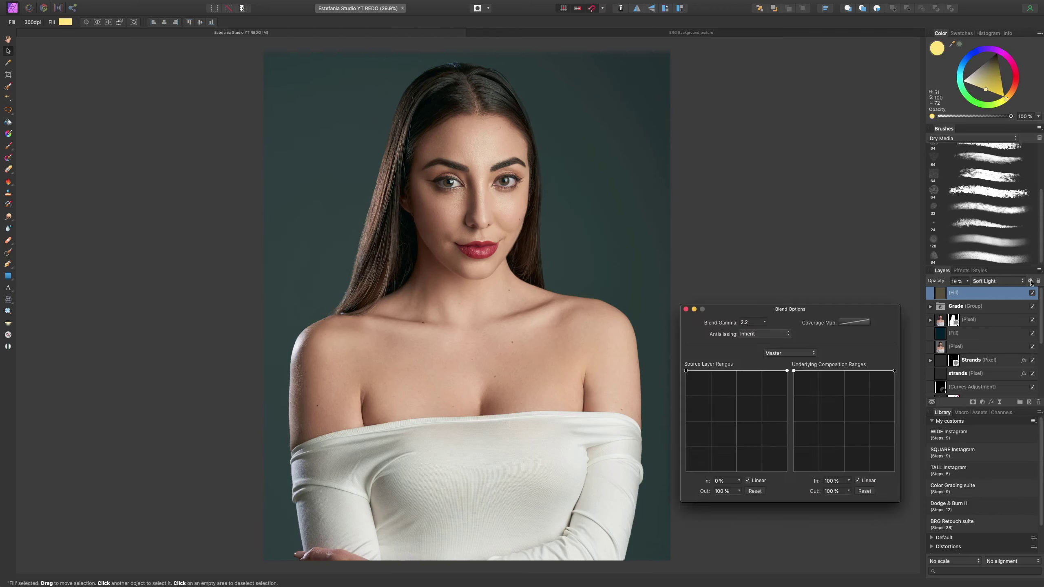
{"action": "left_click_drag", "start_coordinate": [842, 371], "coordinate": [803, 482]}
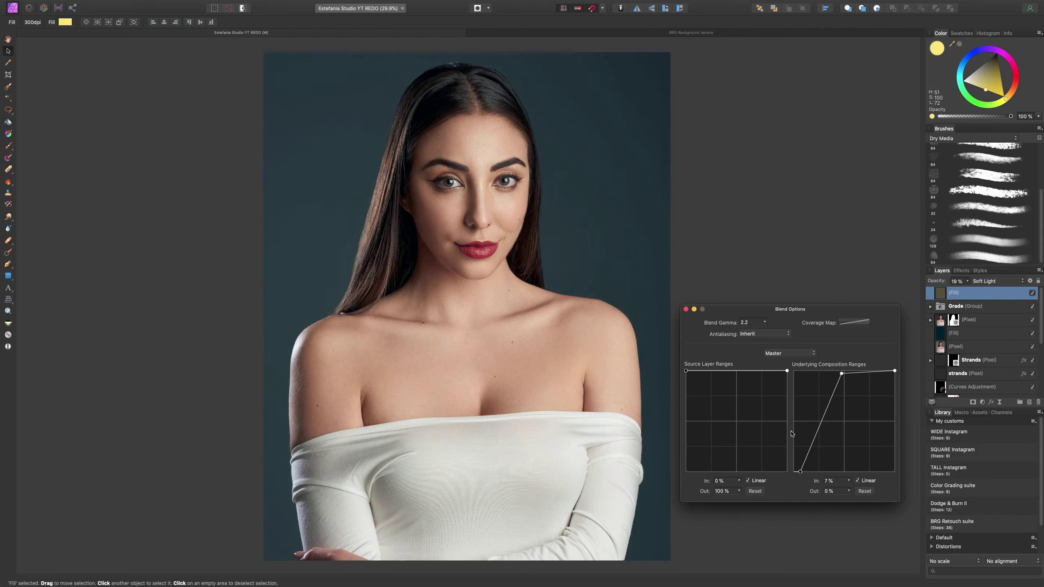
{"action": "left_click_drag", "start_coordinate": [841, 374], "coordinate": [833, 370]}
{"action": "left_click", "coordinate": [859, 481]}
{"action": "left_click_drag", "start_coordinate": [833, 373], "coordinate": [833, 396]}
{"action": "left_click_drag", "start_coordinate": [803, 474], "coordinate": [793, 464]}
Step: Lower the fill layer's opacity to 4%, mute its color to about H 51, S 57, L 64, and close the blend options
{"action": "left_click", "coordinate": [968, 281]}
{"action": "left_click_drag", "start_coordinate": [971, 292], "coordinate": [957, 292]}
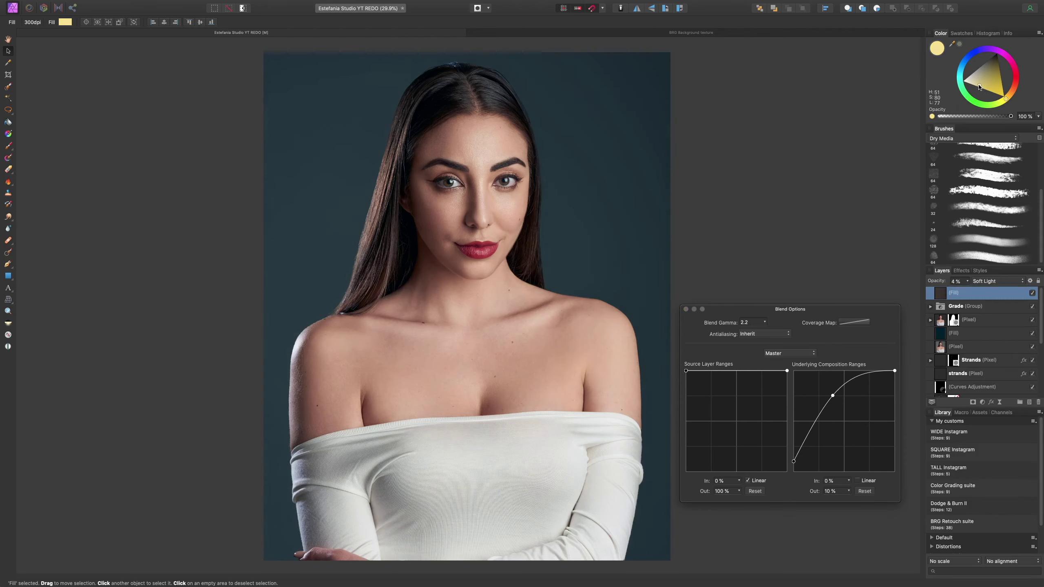
{"action": "left_click", "coordinate": [987, 82]}
{"action": "left_click_drag", "start_coordinate": [987, 82], "coordinate": [984, 84]}
{"action": "left_click", "coordinate": [686, 308]}
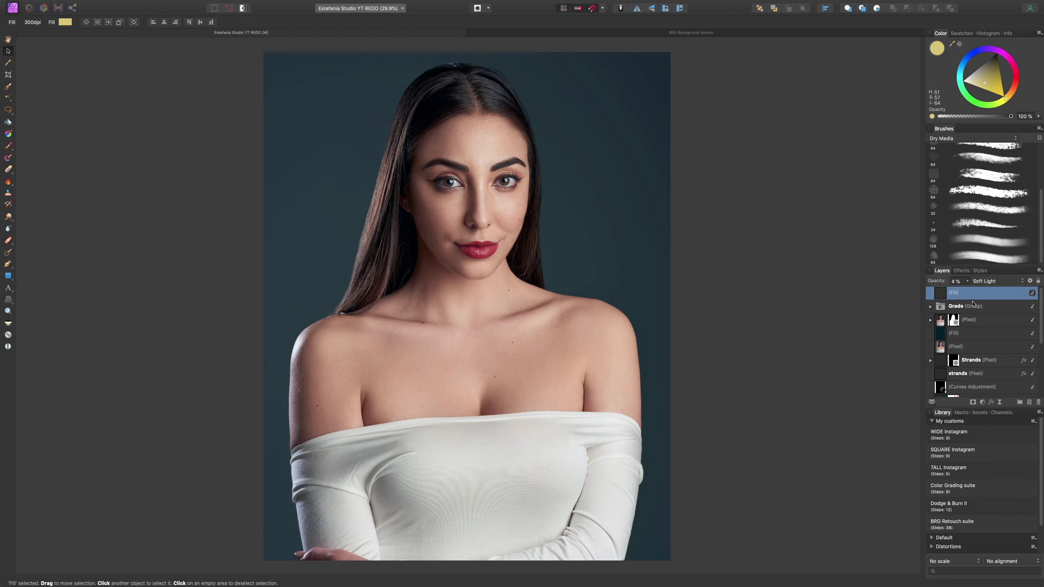
Step: Show the Grade group's Curves adjustment, lift the master black point to about 0.029, and pull the white point down slightly
{"action": "left_click", "coordinate": [930, 307]}
{"action": "scroll", "coordinate": [1037, 329], "scroll_direction": "down", "scroll_amount": 1}
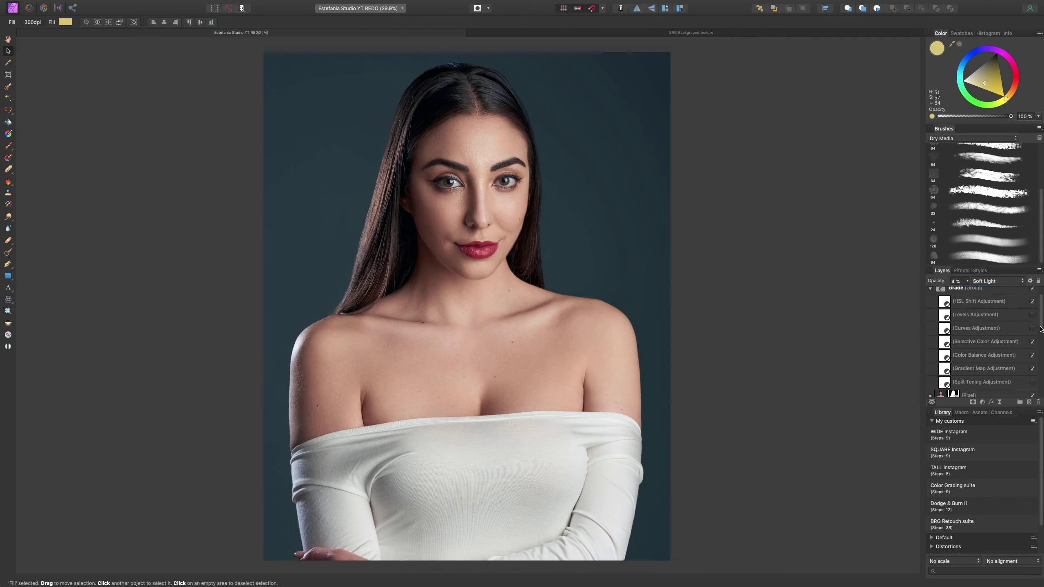
{"action": "double_click", "coordinate": [946, 341]}
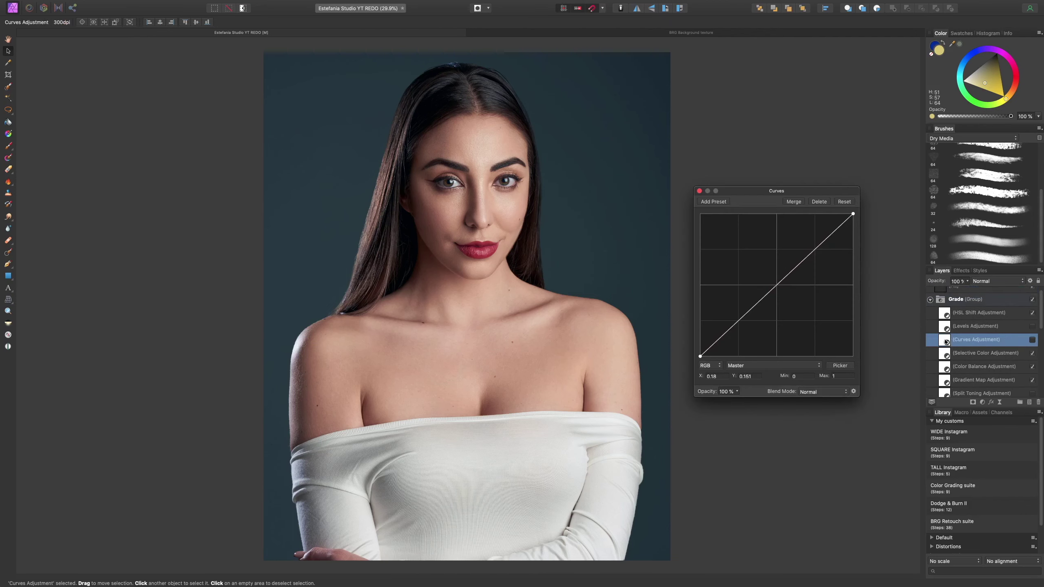
{"action": "left_click", "coordinate": [1032, 340]}
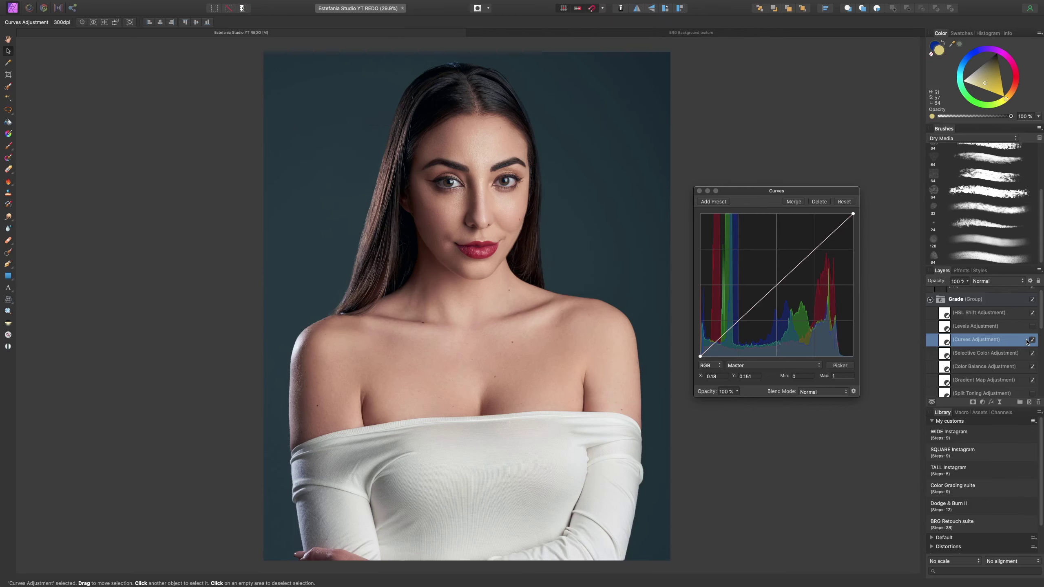
{"action": "left_click", "coordinate": [700, 357]}
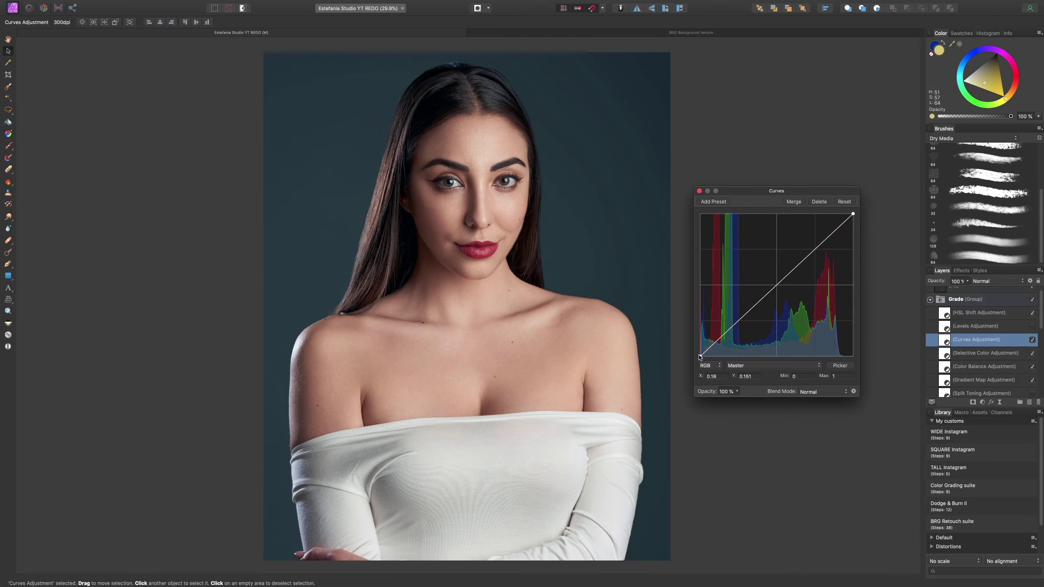
{"action": "left_click_drag", "start_coordinate": [699, 356], "coordinate": [700, 353]}
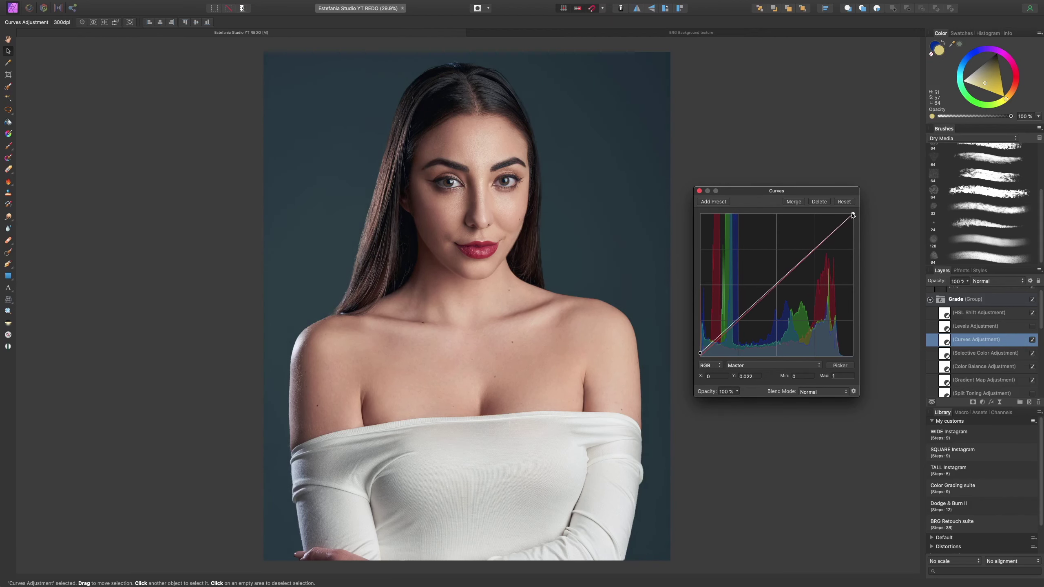
{"action": "left_click_drag", "start_coordinate": [853, 214], "coordinate": [854, 218]}
{"action": "left_click_drag", "start_coordinate": [700, 355], "coordinate": [699, 354]}
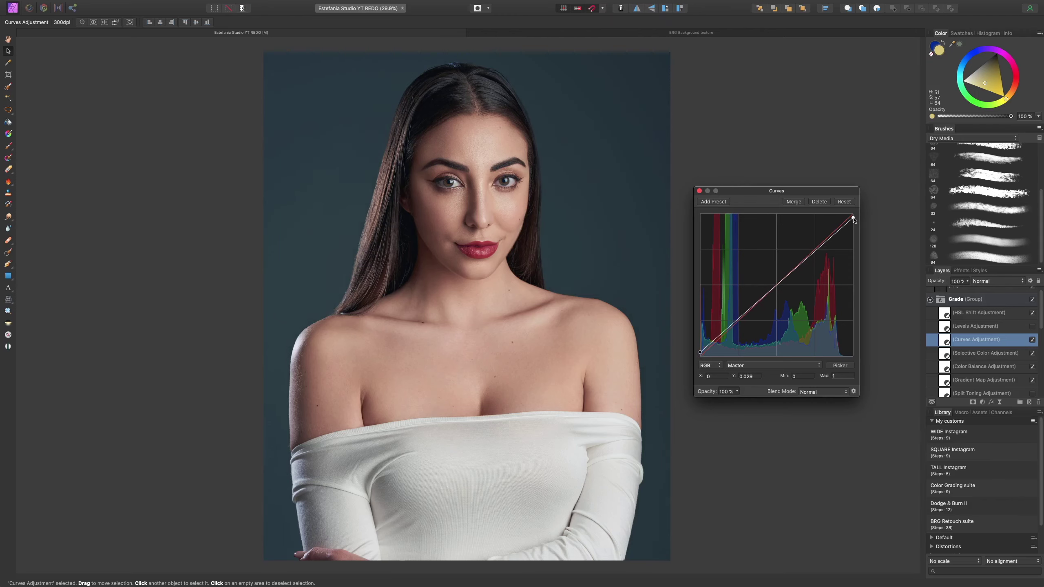
{"action": "left_click_drag", "start_coordinate": [854, 217], "coordinate": [854, 222]}
{"action": "left_click", "coordinate": [699, 191]}
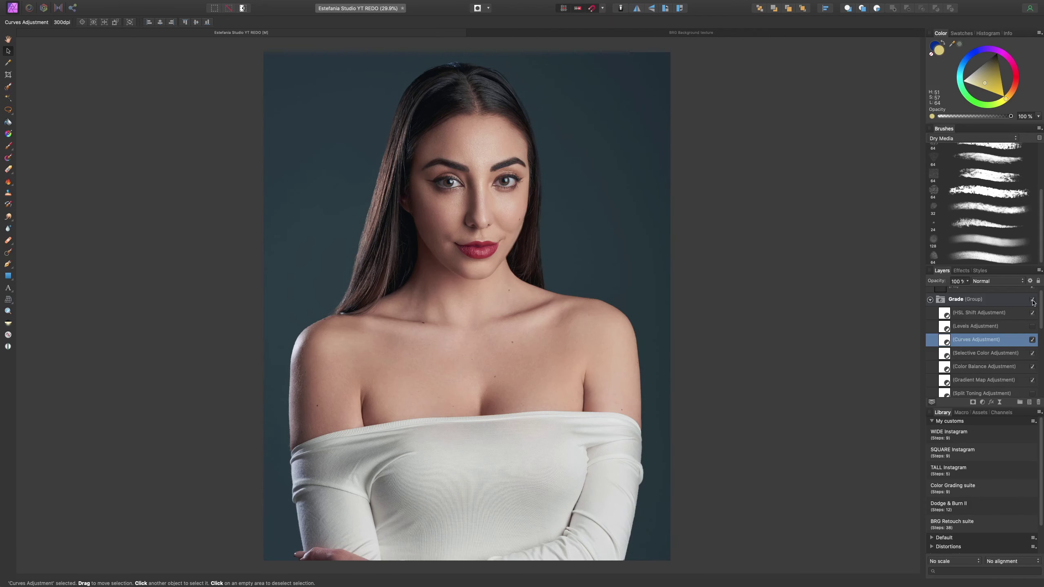
Step: Collapse the Grade group, raise the top fill layer's opacity to 8%, and show both the fill and the group
{"action": "scroll", "coordinate": [1043, 322], "scroll_direction": "down", "scroll_amount": 2}
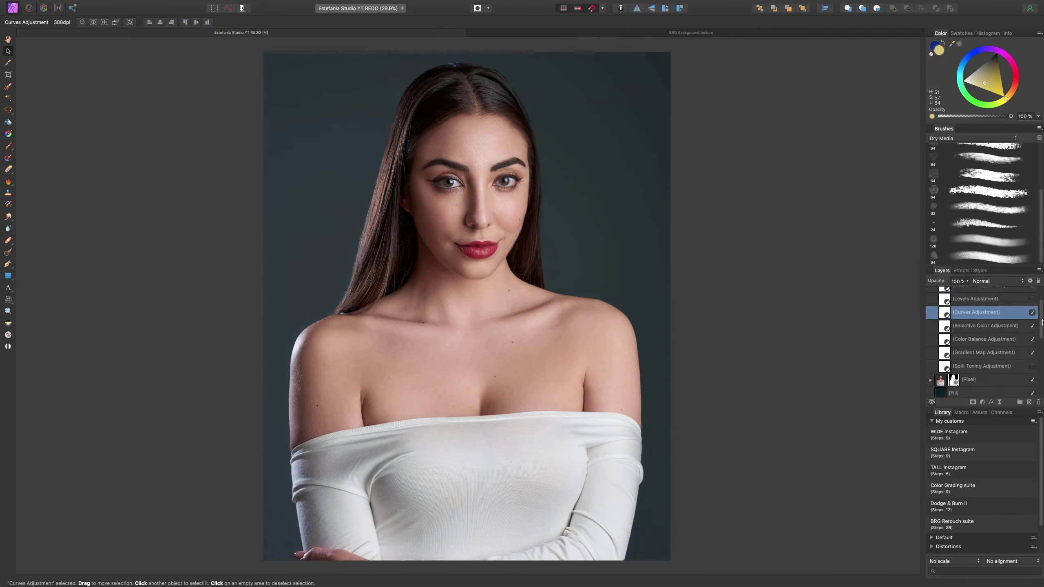
{"action": "left_click_drag", "start_coordinate": [1043, 322], "coordinate": [1043, 285]}
{"action": "left_click", "coordinate": [931, 308]}
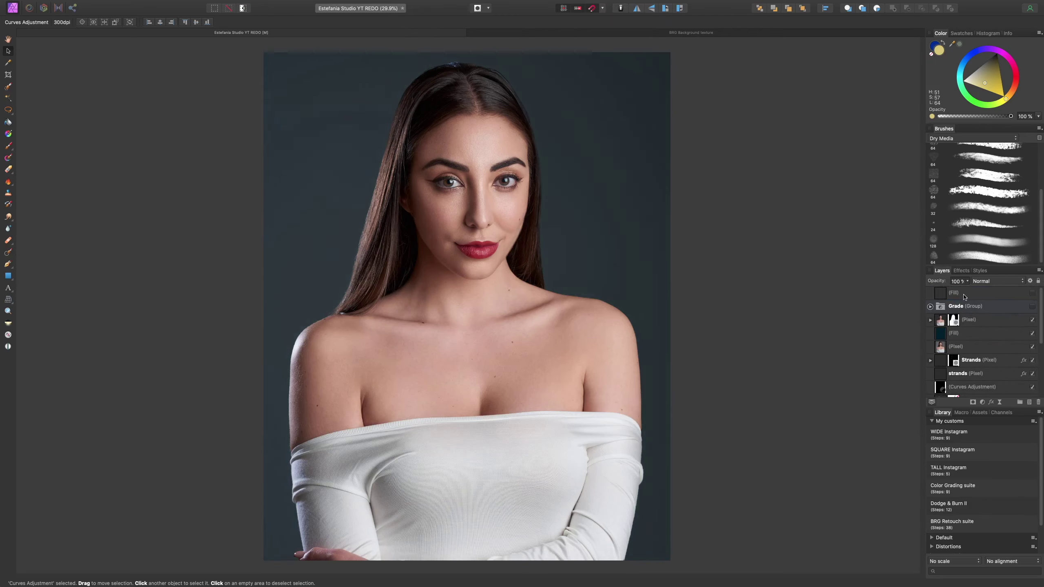
{"action": "left_click", "coordinate": [1032, 294]}
{"action": "left_click", "coordinate": [942, 295]}
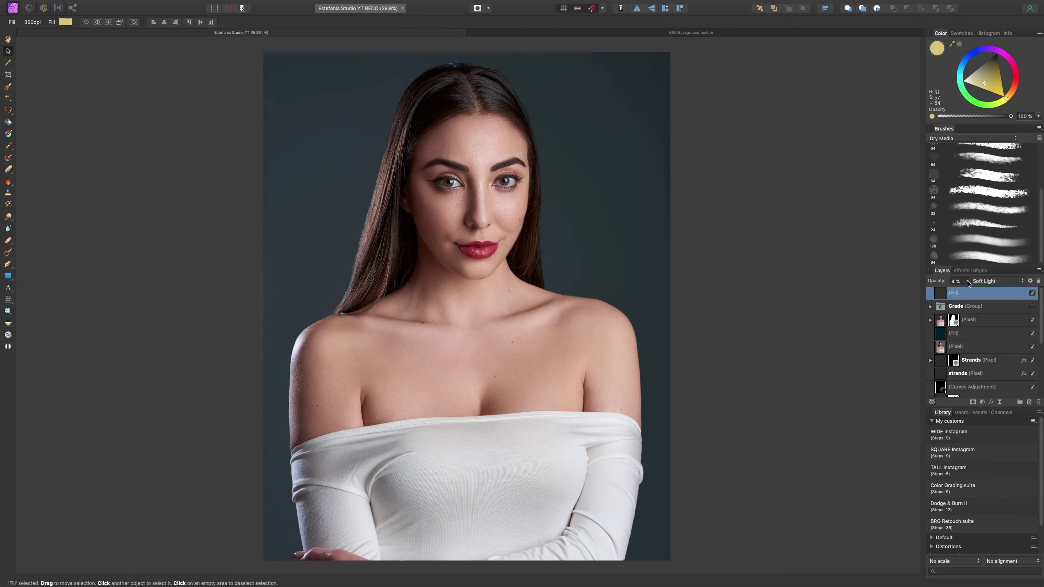
{"action": "left_click", "coordinate": [968, 282]}
{"action": "left_click_drag", "start_coordinate": [967, 290], "coordinate": [970, 290]}
{"action": "left_click", "coordinate": [1031, 307]}
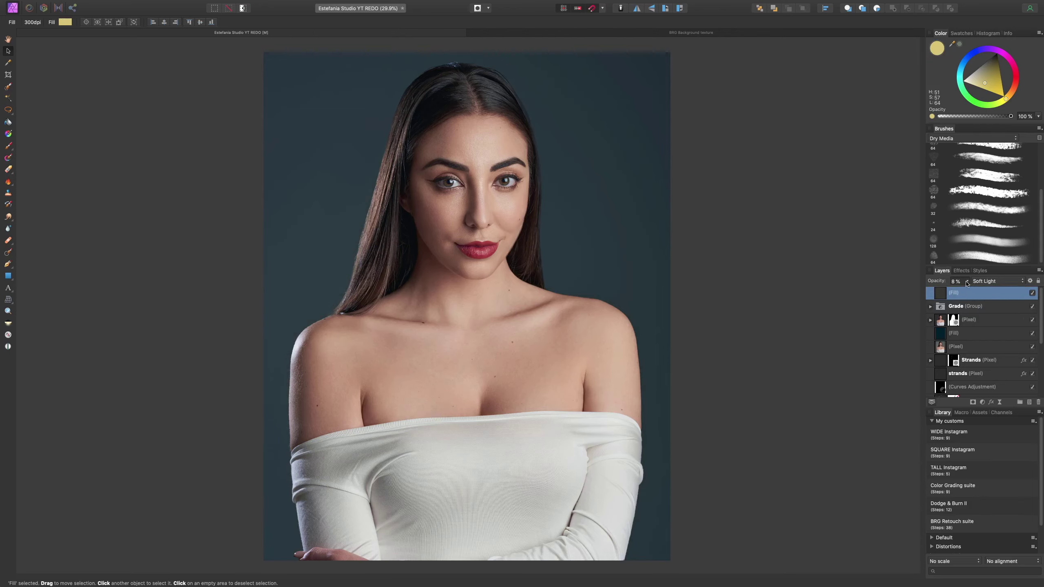
Step: Change the top fill layer's color to light blue (H 195, S 57, L 64) at 7% opacity, and select the Grade group
{"action": "left_click_drag", "start_coordinate": [1006, 98], "coordinate": [950, 67]}
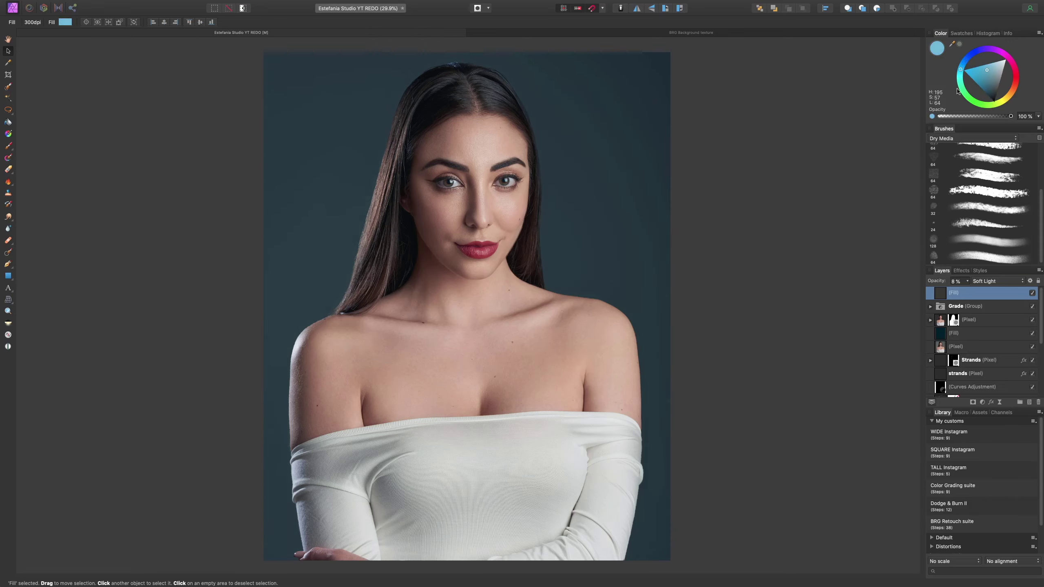
{"action": "left_click", "coordinate": [968, 284]}
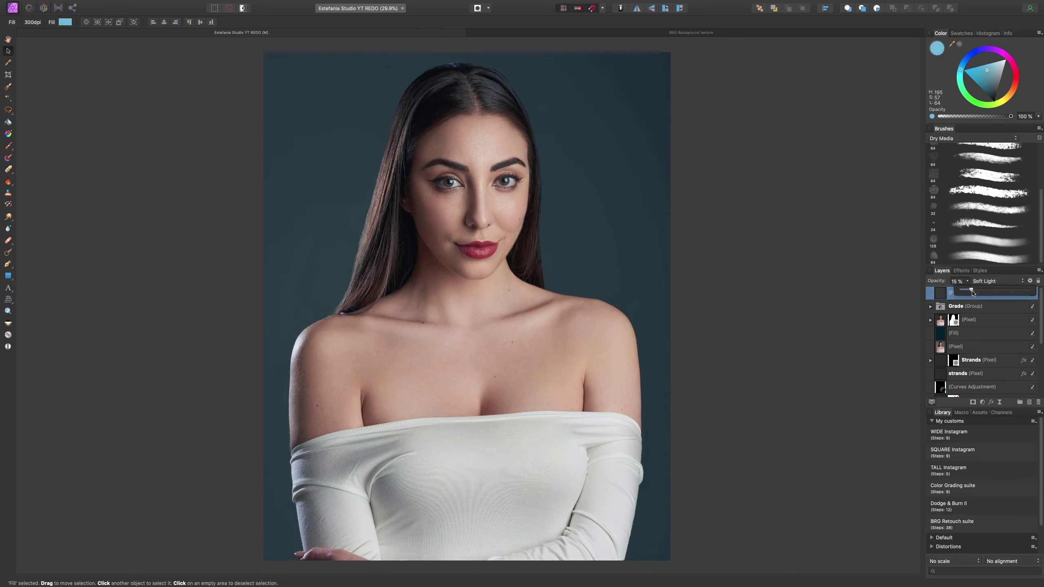
{"action": "left_click_drag", "start_coordinate": [968, 292], "coordinate": [967, 291]}
{"action": "left_click", "coordinate": [979, 307]}
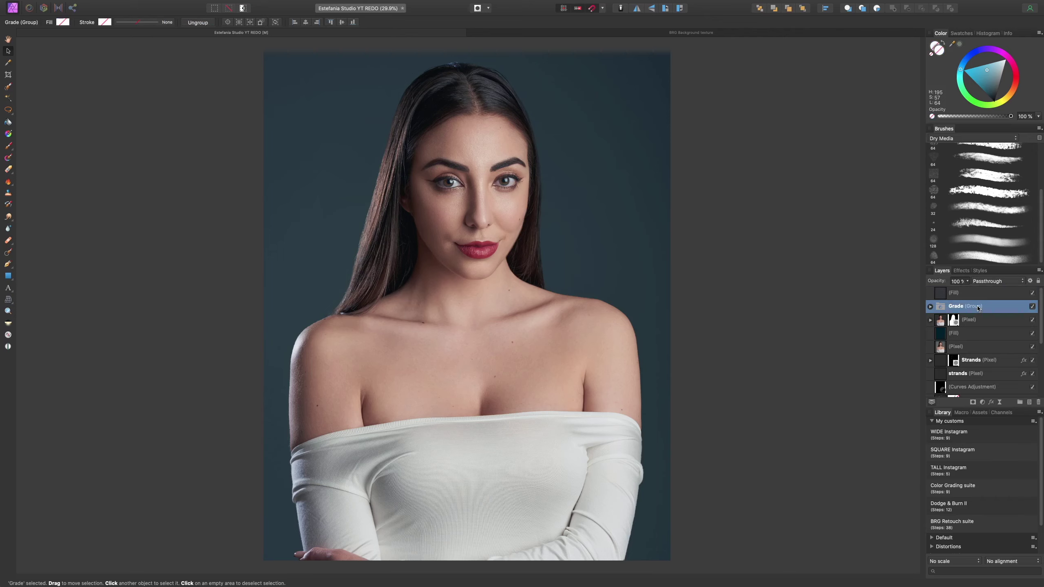
Step: In the BRG Background texture document, merge all visible layers into a new pixel layer above the top Curves adjustment and copy it
{"action": "left_click", "coordinate": [688, 35]}
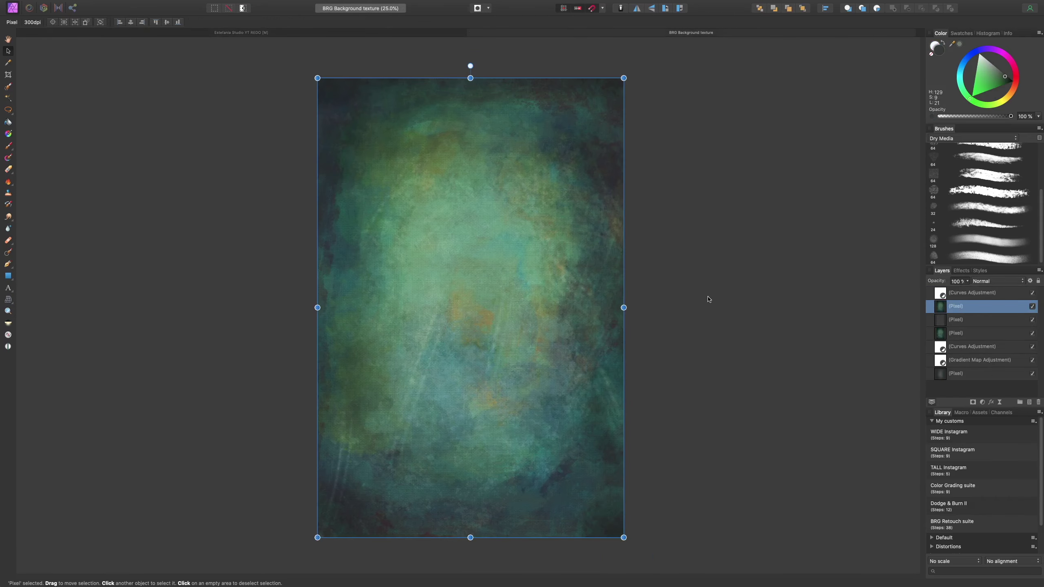
{"action": "scroll", "coordinate": [550, 289], "scroll_direction": "up", "scroll_amount": 3}
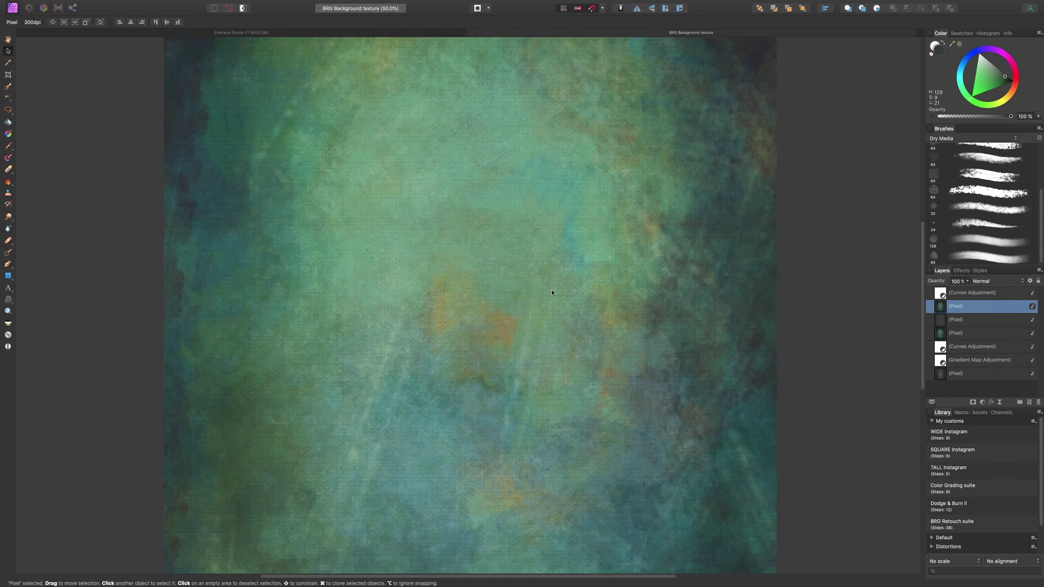
{"action": "scroll", "coordinate": [509, 295], "scroll_direction": "up", "scroll_amount": 2}
{"action": "scroll", "coordinate": [517, 292], "scroll_direction": "down", "scroll_amount": 4}
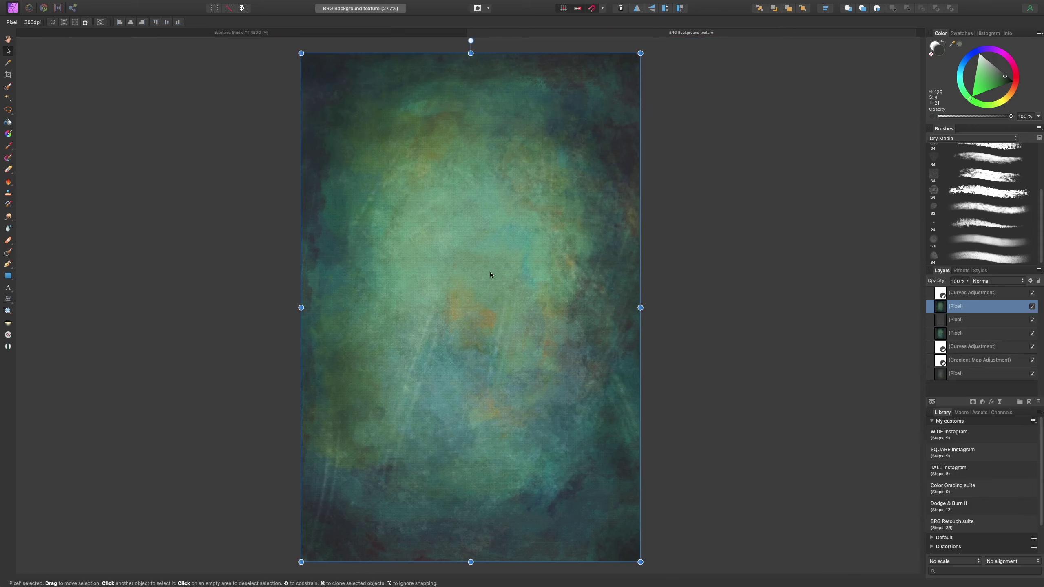
{"action": "left_click", "coordinate": [980, 294]}
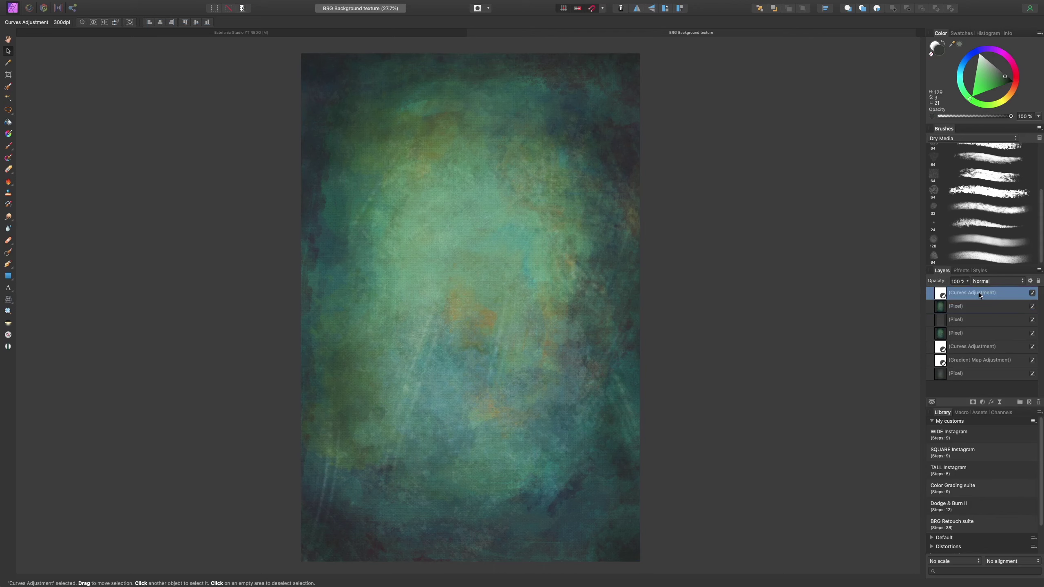
{"action": "key", "text": "super+alt+shift+e"}
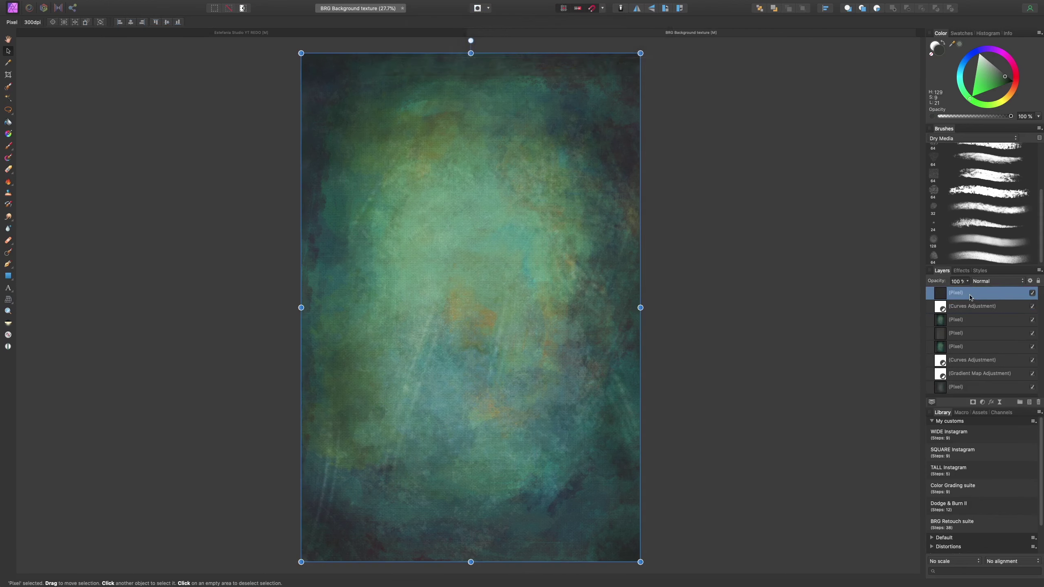
Step: Return to the portrait document, expand the masked subject layer, and isolate it to inspect the cutout
{"action": "left_click", "coordinate": [415, 33]}
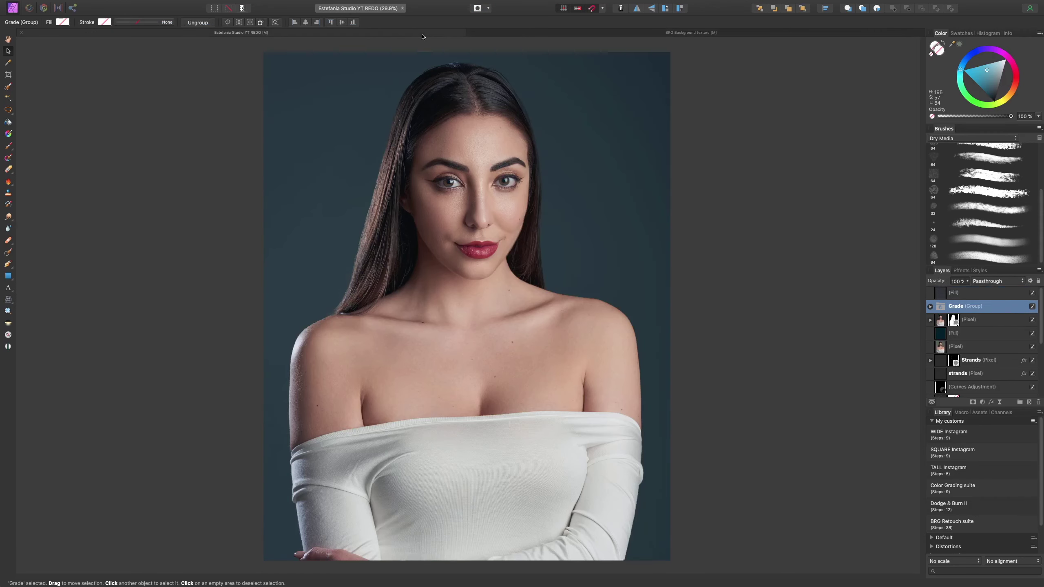
{"action": "scroll", "coordinate": [964, 347], "scroll_direction": "down", "scroll_amount": 1}
{"action": "left_click", "coordinate": [964, 341]}
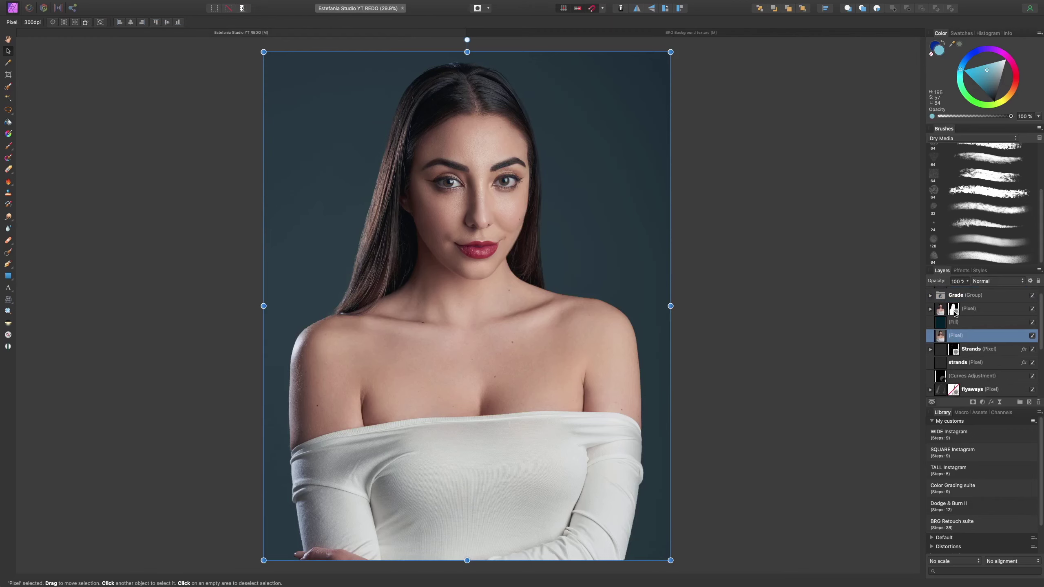
{"action": "left_click", "coordinate": [931, 308]}
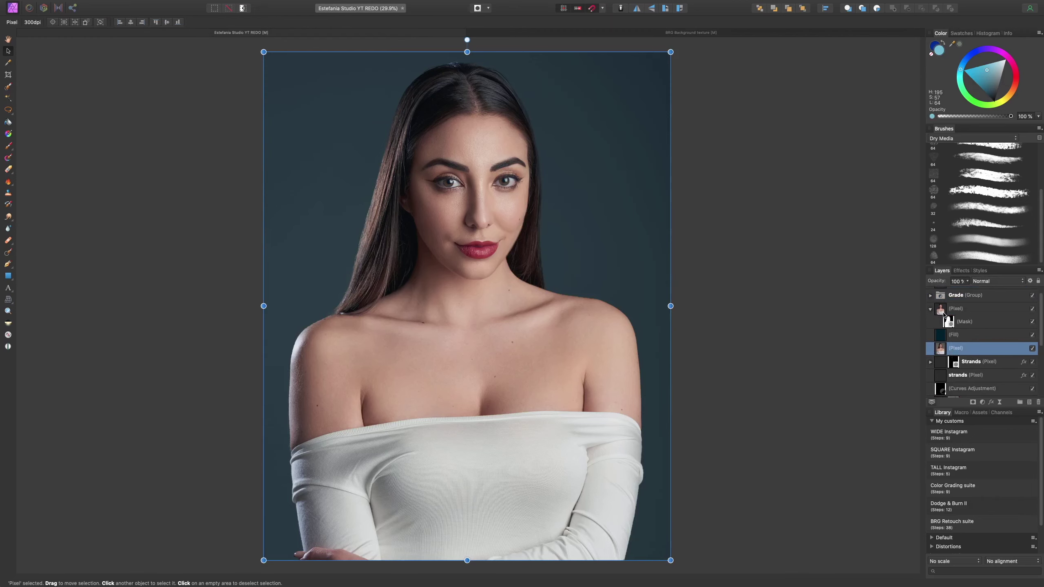
{"action": "left_click", "coordinate": [944, 315], "text": "alt"}
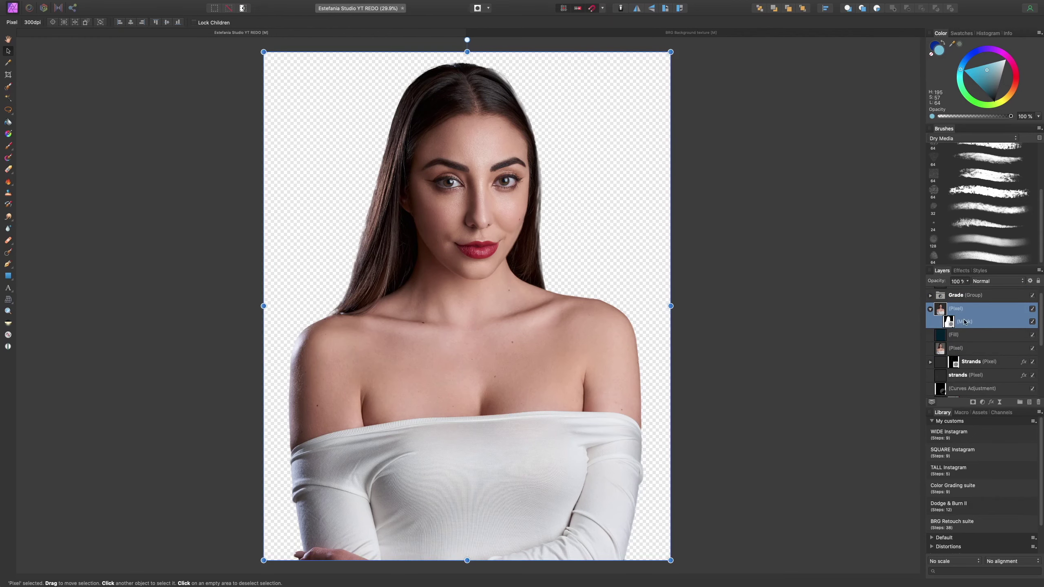
Step: Compare the backdrop with and without the dark teal fill, hide that fill, and paste the texture directly above it
{"action": "left_click", "coordinate": [1034, 336]}
{"action": "left_click", "coordinate": [1034, 335]}
{"action": "left_click", "coordinate": [1034, 336]}
{"action": "left_click", "coordinate": [1034, 336]}
{"action": "left_click", "coordinate": [1033, 335]}
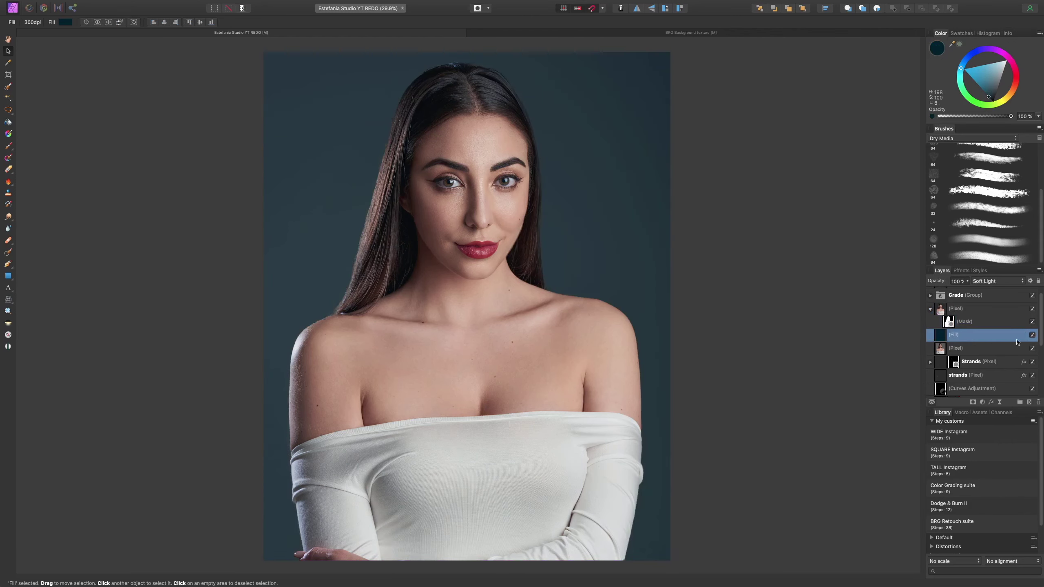
{"action": "left_click", "coordinate": [1033, 335]}
{"action": "key", "text": "super+v"}
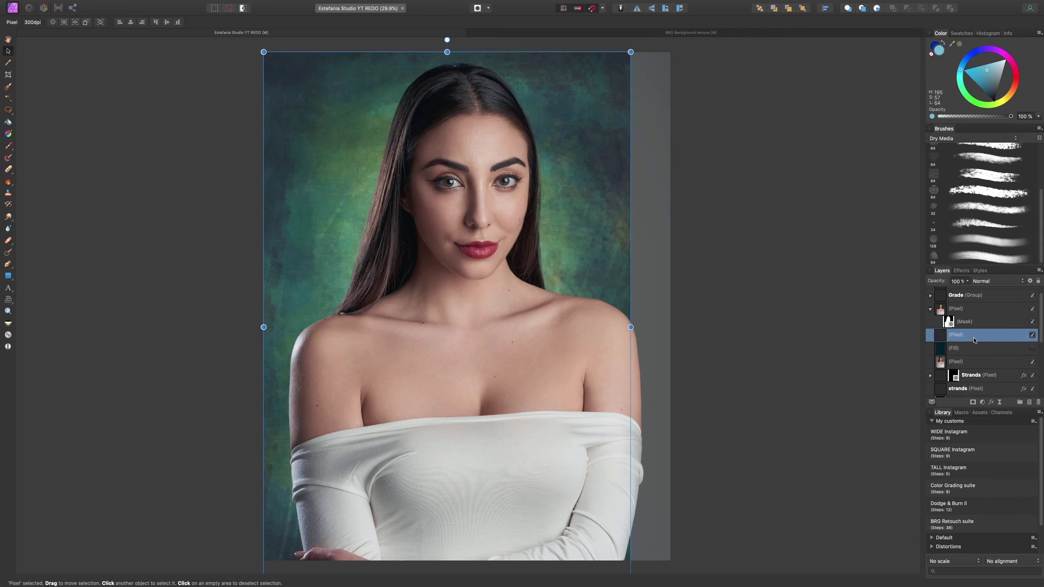
Step: Resize the pasted texture behind the subject to match the canvas's full width and height
{"action": "left_click_drag", "start_coordinate": [630, 327], "coordinate": [672, 329]}
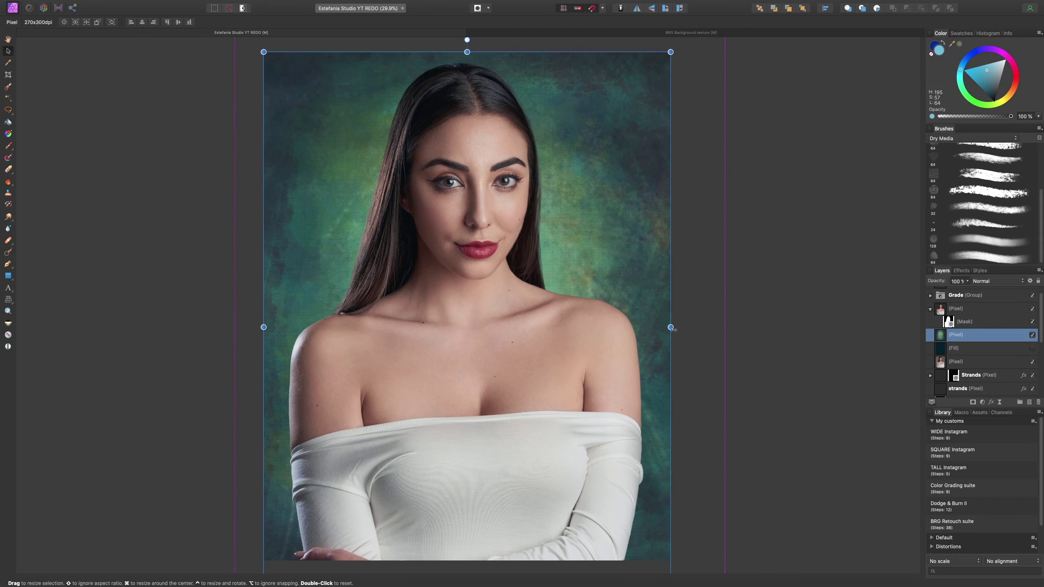
{"action": "key", "text": "super+minus"}
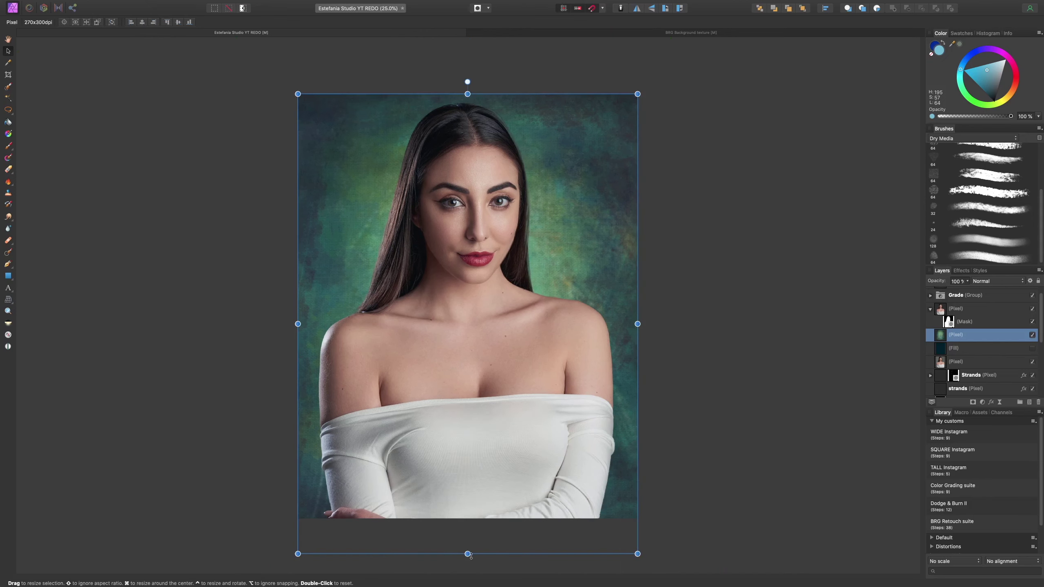
{"action": "left_click_drag", "start_coordinate": [468, 553], "coordinate": [467, 519]}
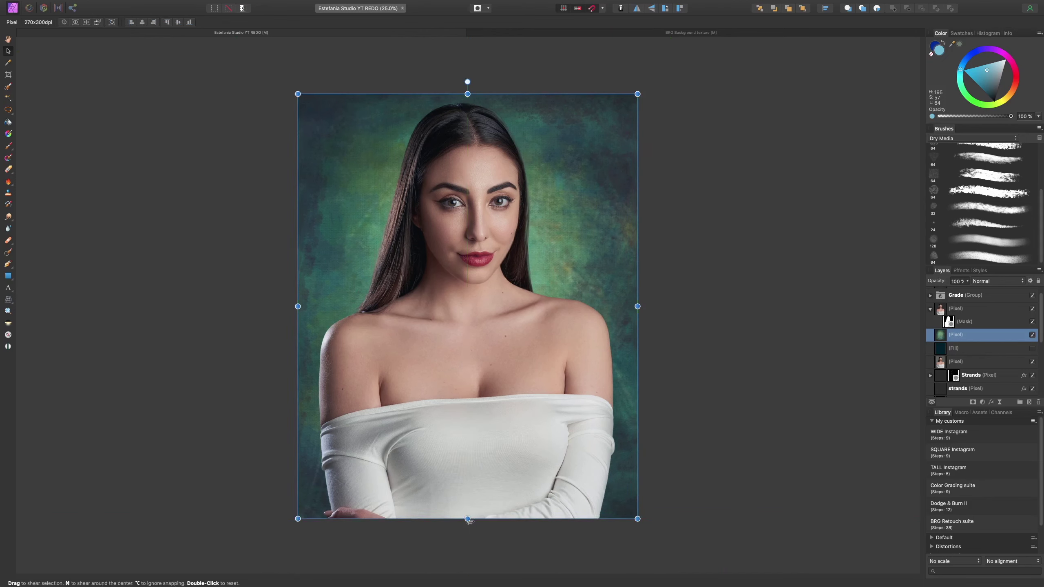
Step: Show the dark teal fill, set the texture layer above it to Soft Light, and compare the backdrop without the fill
{"action": "left_click", "coordinate": [1033, 348]}
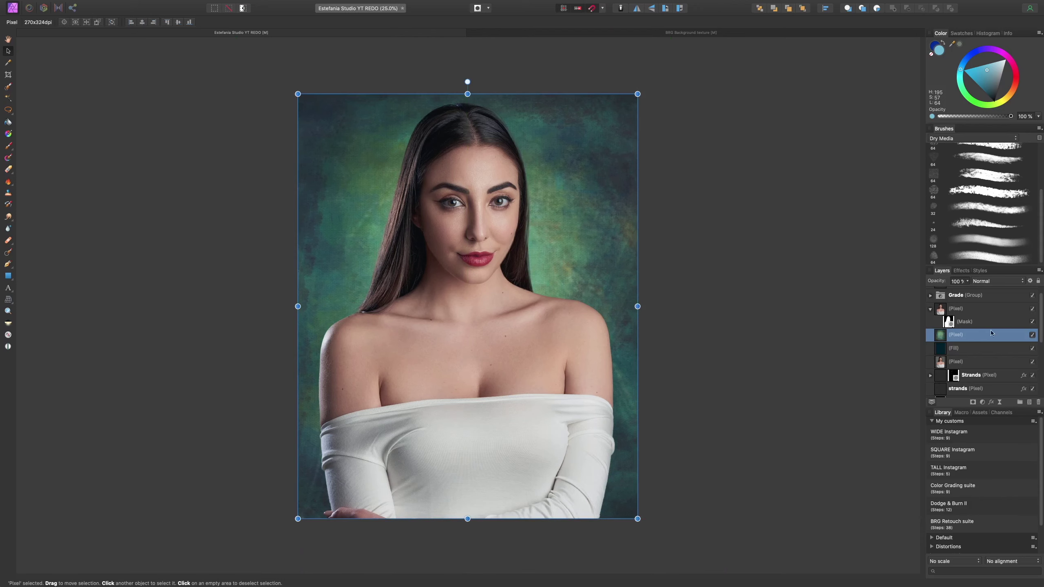
{"action": "left_click", "coordinate": [997, 281]}
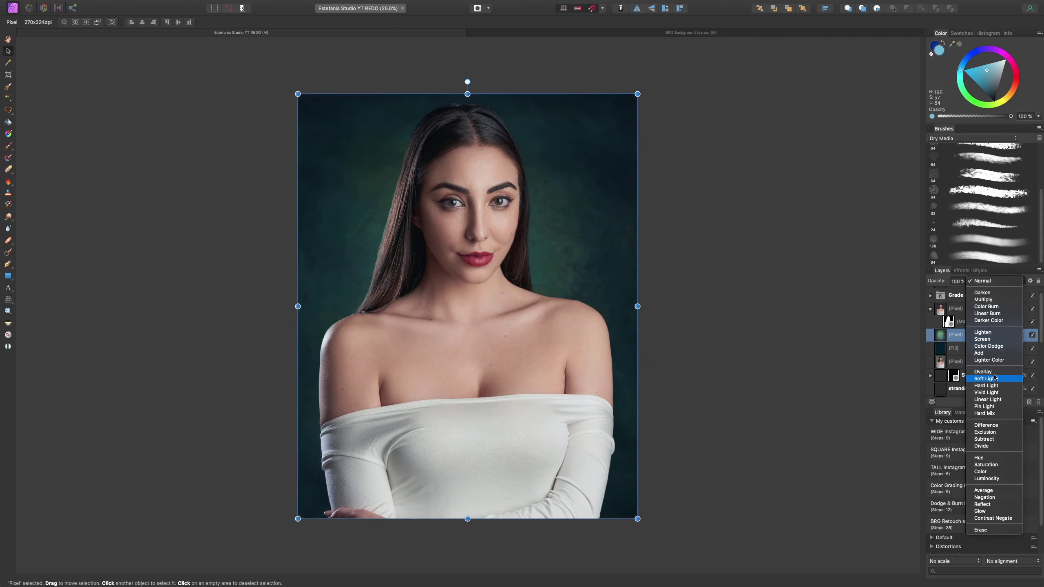
{"action": "left_click", "coordinate": [995, 379]}
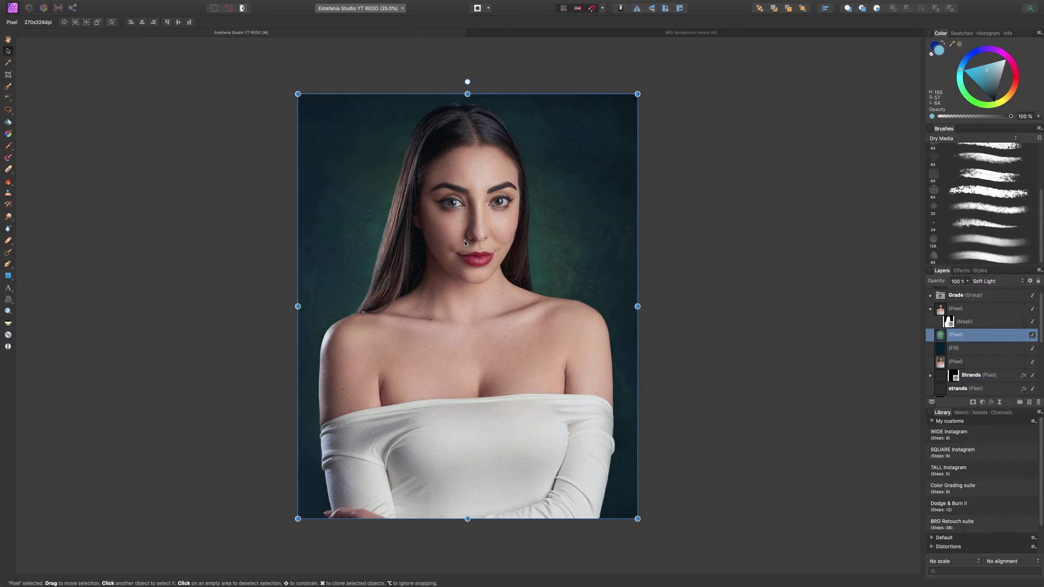
{"action": "left_click", "coordinate": [1033, 348]}
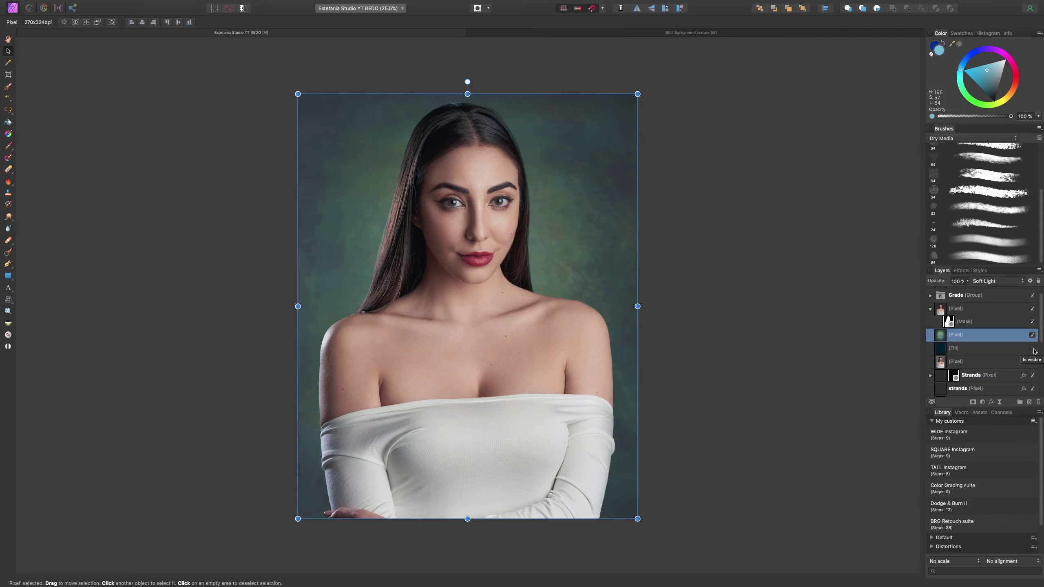
{"action": "left_click", "coordinate": [1033, 349]}
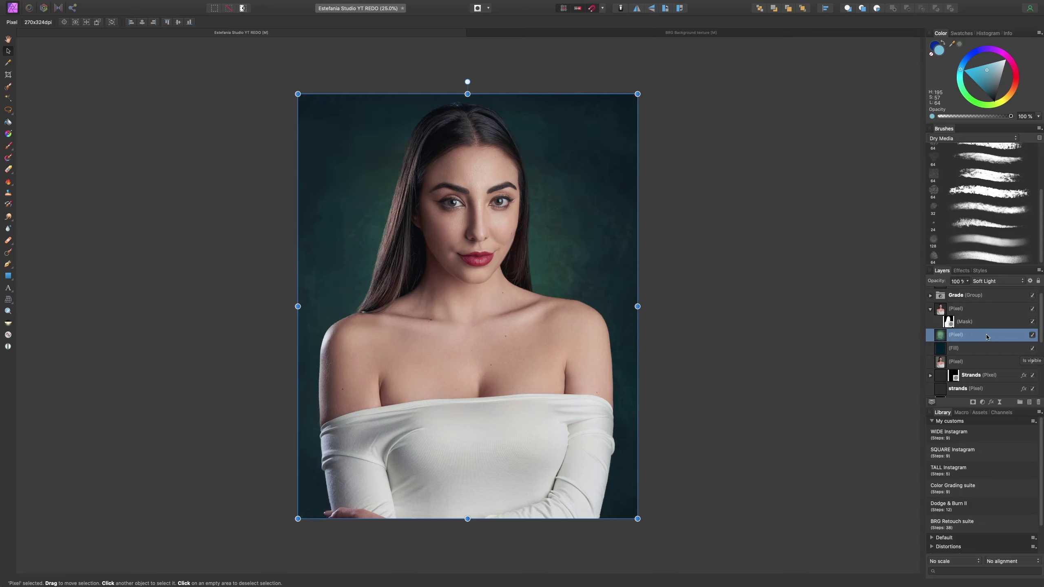
Step: Reduce the background texture layer's opacity to 35% and check the backdrop's detail up close
{"action": "left_click", "coordinate": [968, 281]}
{"action": "left_click_drag", "start_coordinate": [969, 290], "coordinate": [922, 296]}
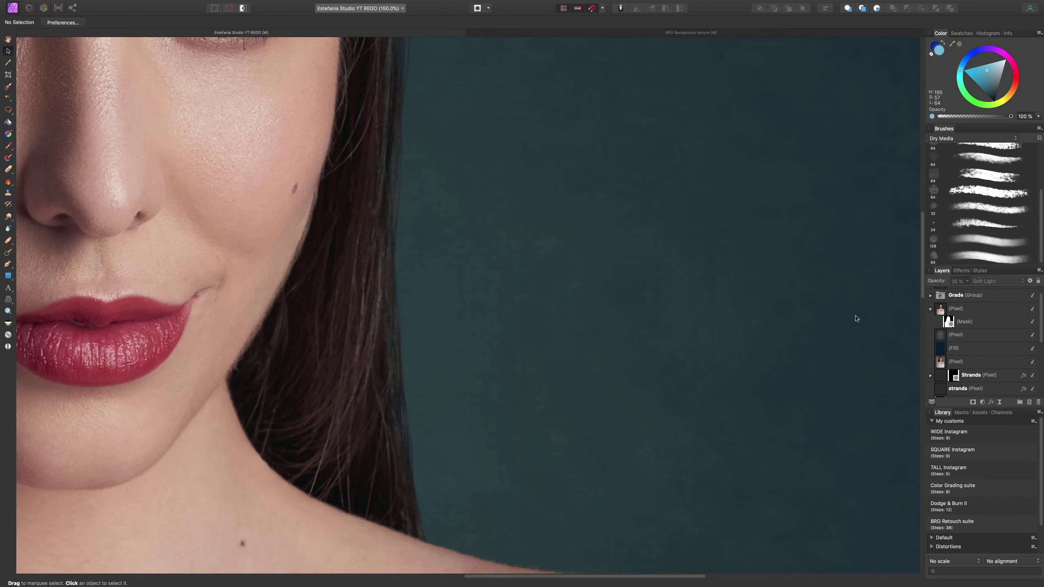
{"action": "key", "text": "super+0"}
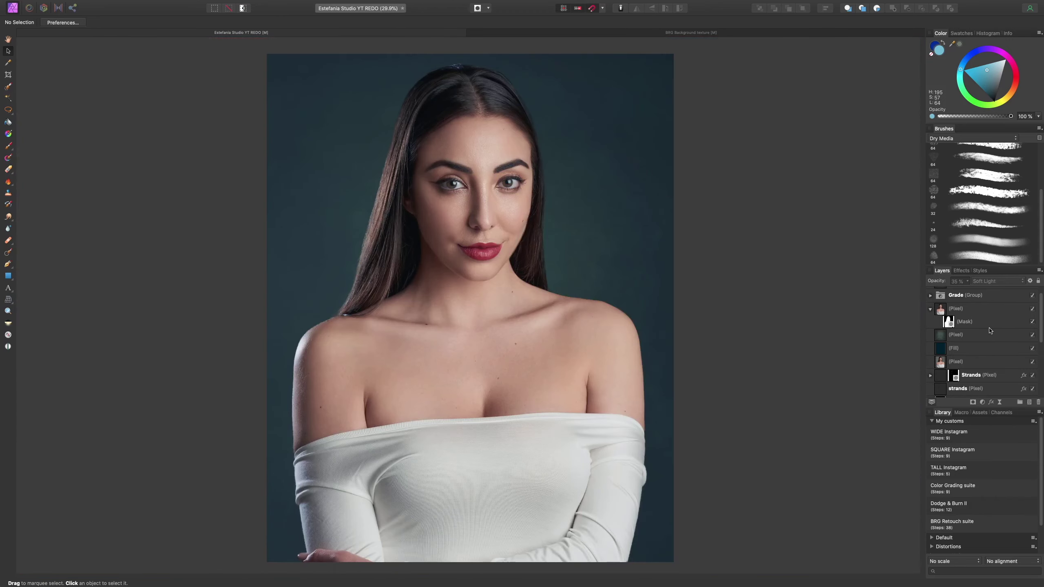
Step: Glance at the original texture document, return to the portrait, and set the background texture layer's opacity to 50%
{"action": "left_click", "coordinate": [692, 32]}
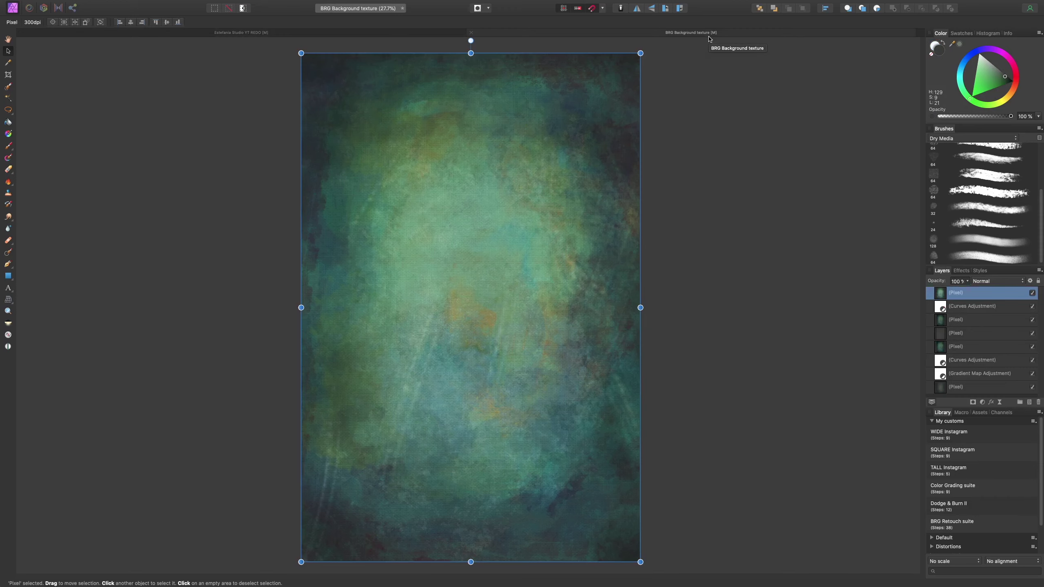
{"action": "left_click", "coordinate": [327, 32]}
{"action": "left_click", "coordinate": [999, 341]}
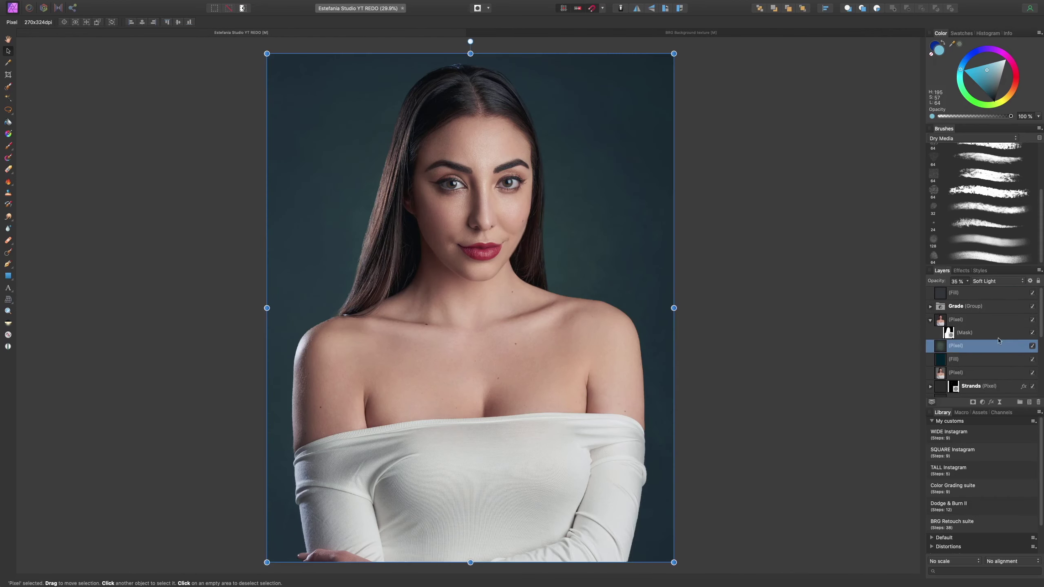
{"action": "left_click", "coordinate": [968, 282]}
{"action": "mouse_move", "coordinate": [967, 290]}
{"action": "left_mouse_down"}
{"action": "mouse_move", "coordinate": [987, 292]}
{"action": "mouse_move", "coordinate": [978, 292]}
{"action": "left_mouse_up"}
Step: Hide the texture layer behind the subject and paste another copy of the texture above the top fill layer
{"action": "left_click", "coordinate": [1032, 347]}
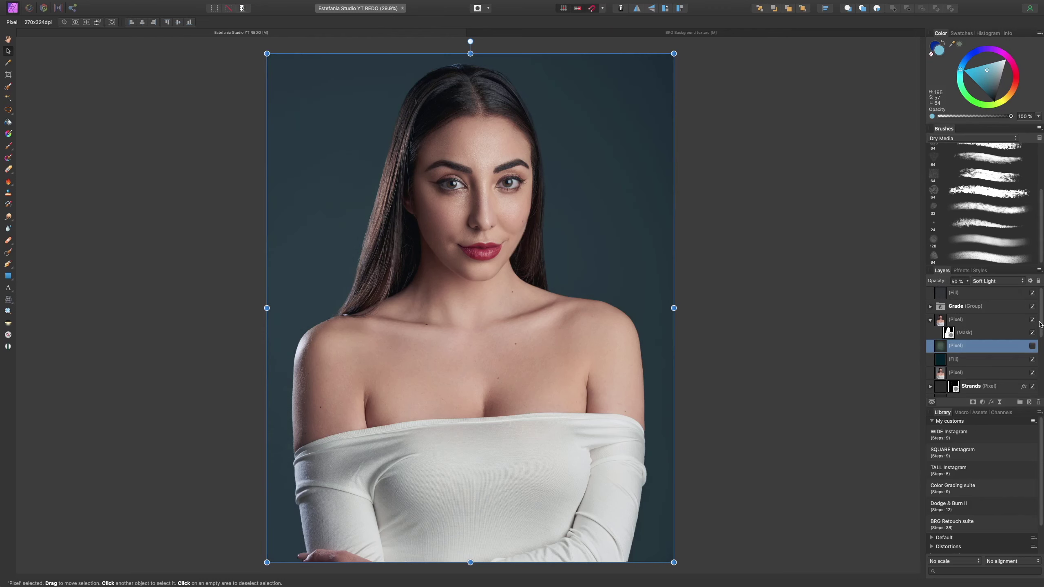
{"action": "left_click", "coordinate": [1002, 293]}
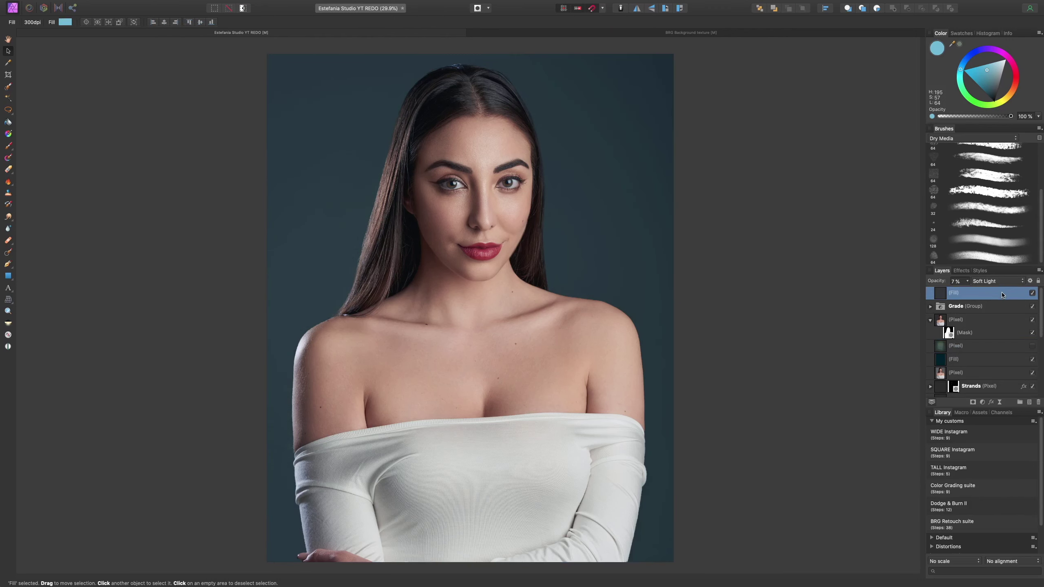
{"action": "key", "text": "super+v"}
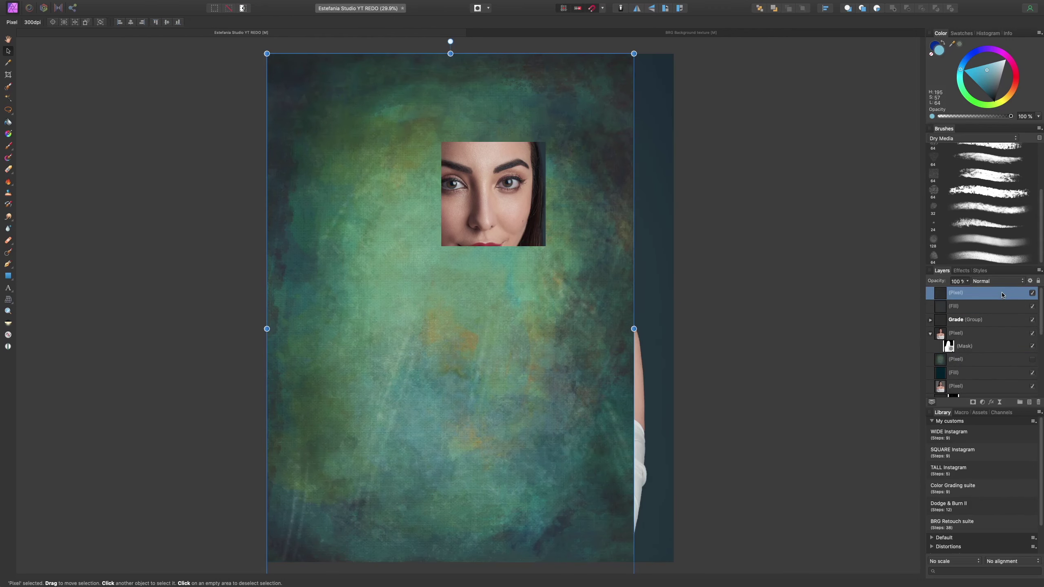
Step: Stretch the topmost texture layer to the canvas's right edge and fit its height to the bottom edge
{"action": "left_click_drag", "start_coordinate": [634, 329], "coordinate": [674, 329]}
{"action": "scroll", "coordinate": [722, 373], "scroll_direction": "down", "scroll_amount": 3}
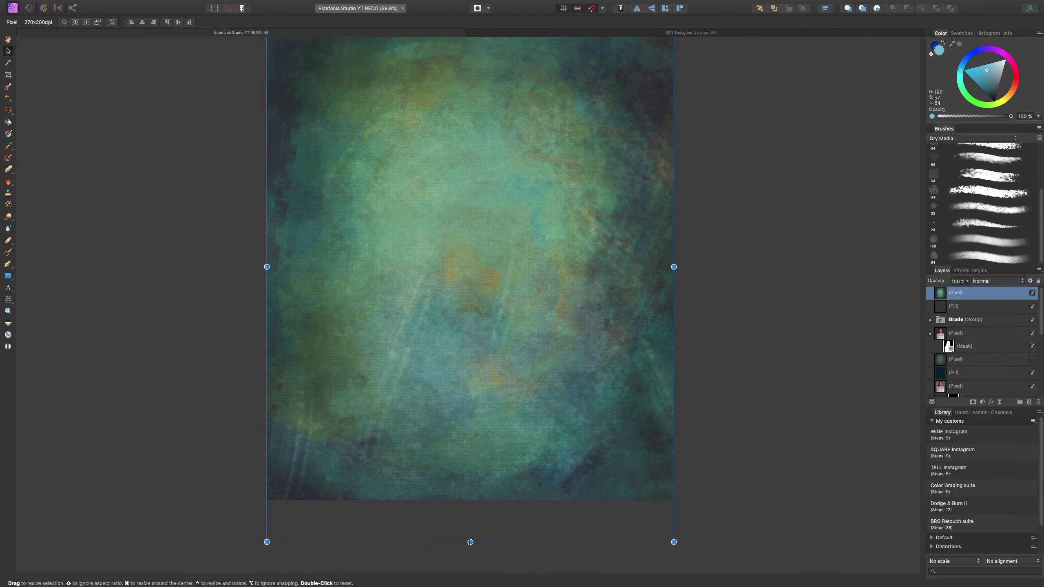
{"action": "left_click_drag", "start_coordinate": [470, 541], "coordinate": [471, 501]}
{"action": "scroll", "coordinate": [750, 406], "scroll_direction": "up", "scroll_amount": 3}
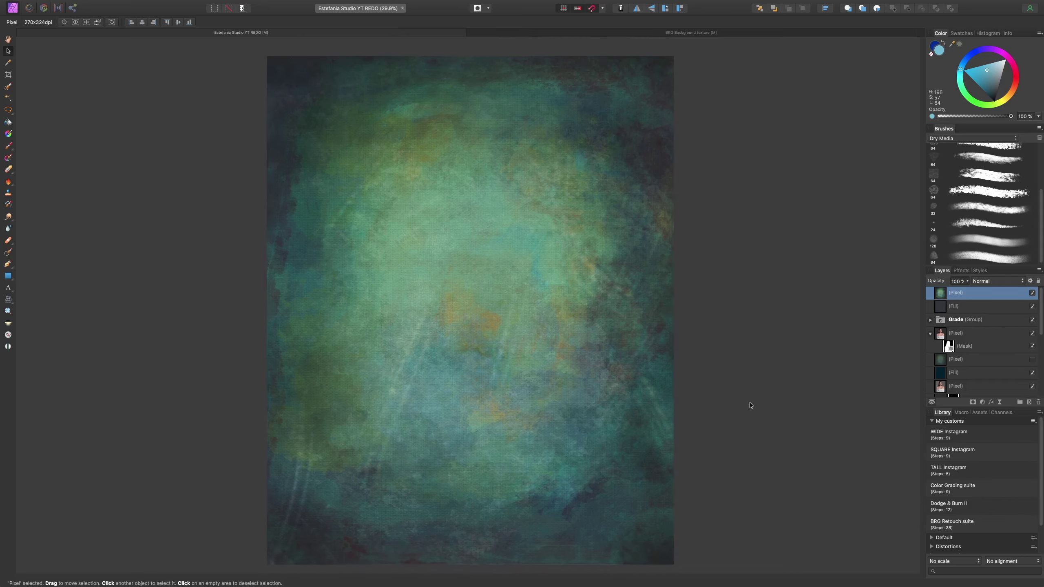
Step: Blend the topmost texture over the whole portrait with Soft Light at 45% opacity
{"action": "left_click", "coordinate": [997, 282]}
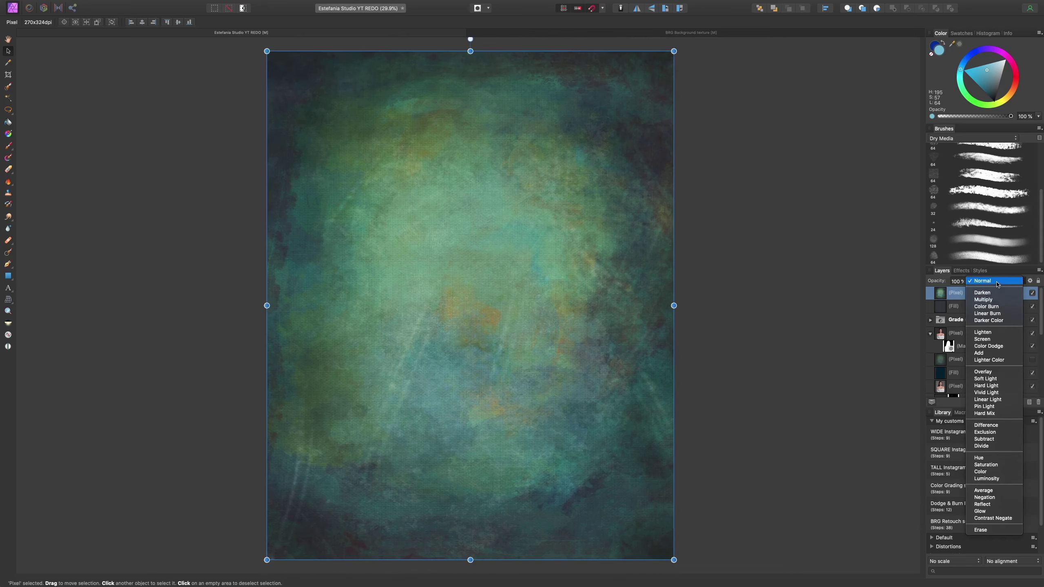
{"action": "left_click", "coordinate": [985, 378]}
{"action": "left_click", "coordinate": [968, 281]}
{"action": "left_click_drag", "start_coordinate": [971, 290], "coordinate": [933, 297]}
Step: In the top texture's underlying composition range, add a full-output midpoint, lower highlight output to 41%, and check the face at 100% zoom
{"action": "left_click", "coordinate": [1031, 281]}
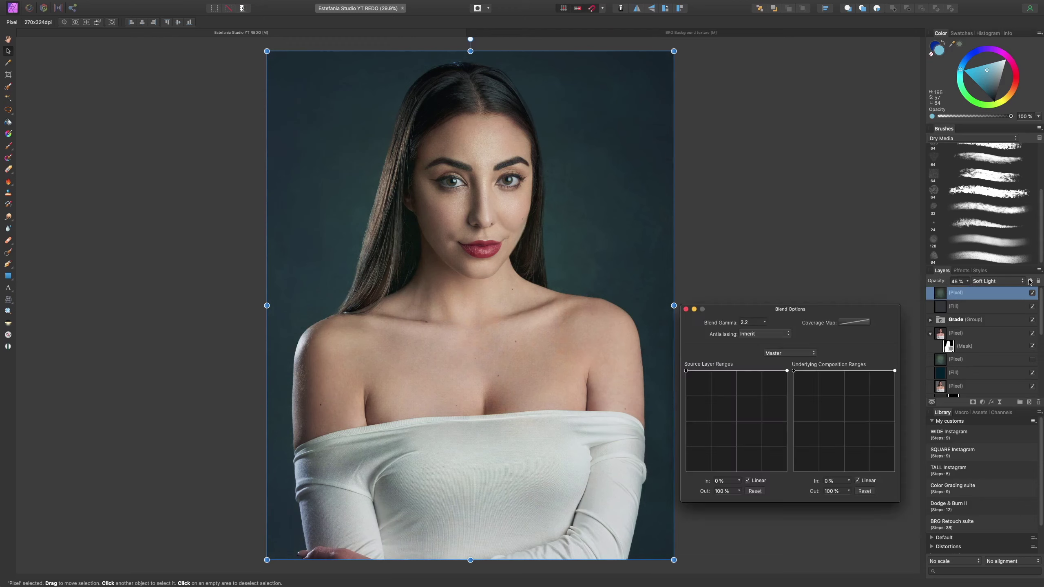
{"action": "left_click", "coordinate": [847, 372]}
{"action": "left_click_drag", "start_coordinate": [895, 371], "coordinate": [900, 429]}
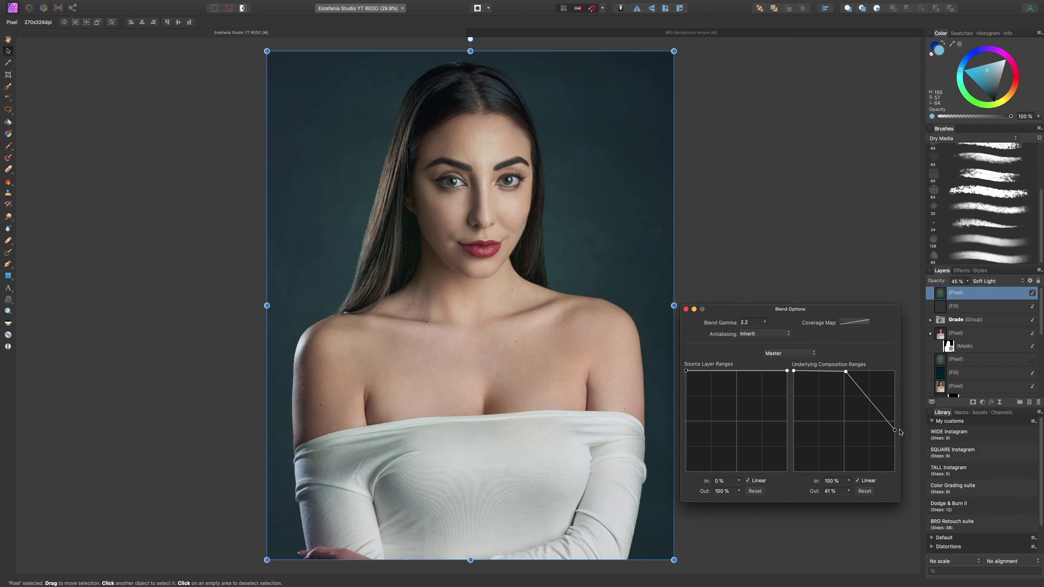
{"action": "left_click", "coordinate": [686, 309]}
{"action": "key", "text": "super+1"}
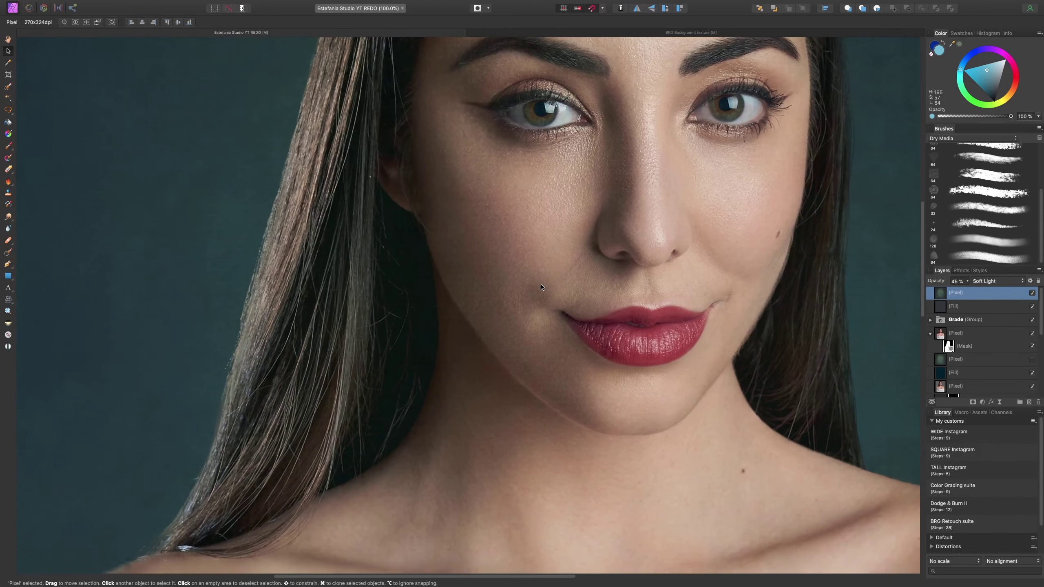
Step: Check the hair and background edge at 200% zoom, and slightly lower the topmost texture layer's opacity
{"action": "key", "text": "super+2"}
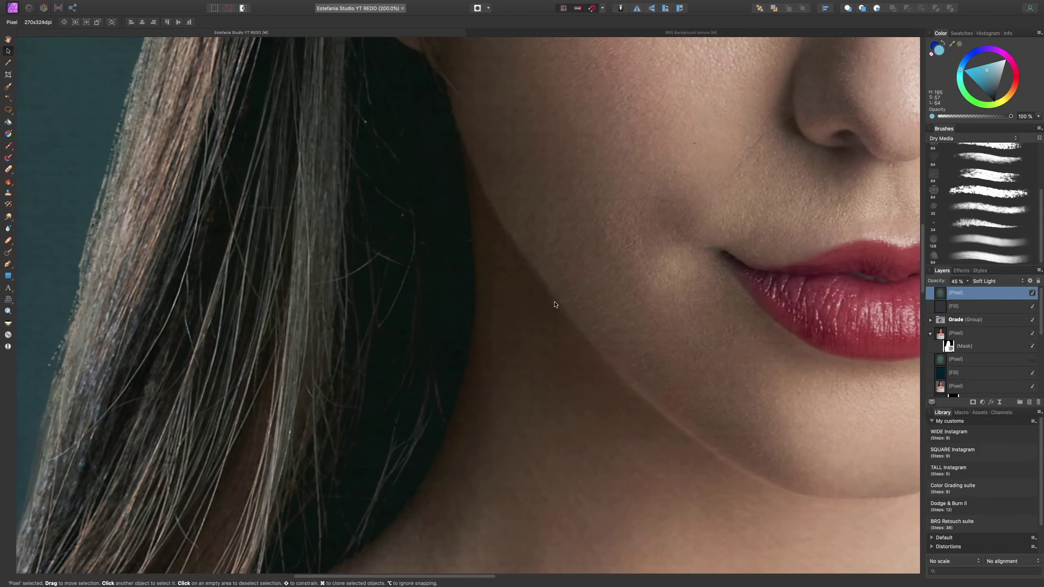
{"action": "scroll", "coordinate": [317, 299], "scroll_direction": "left", "scroll_amount": 10}
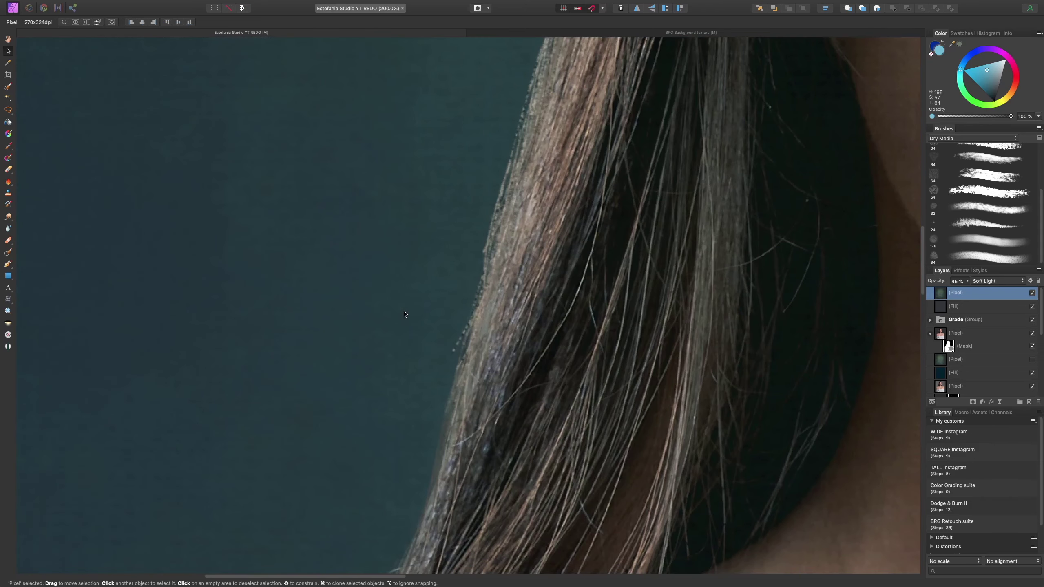
{"action": "key", "text": "super+0"}
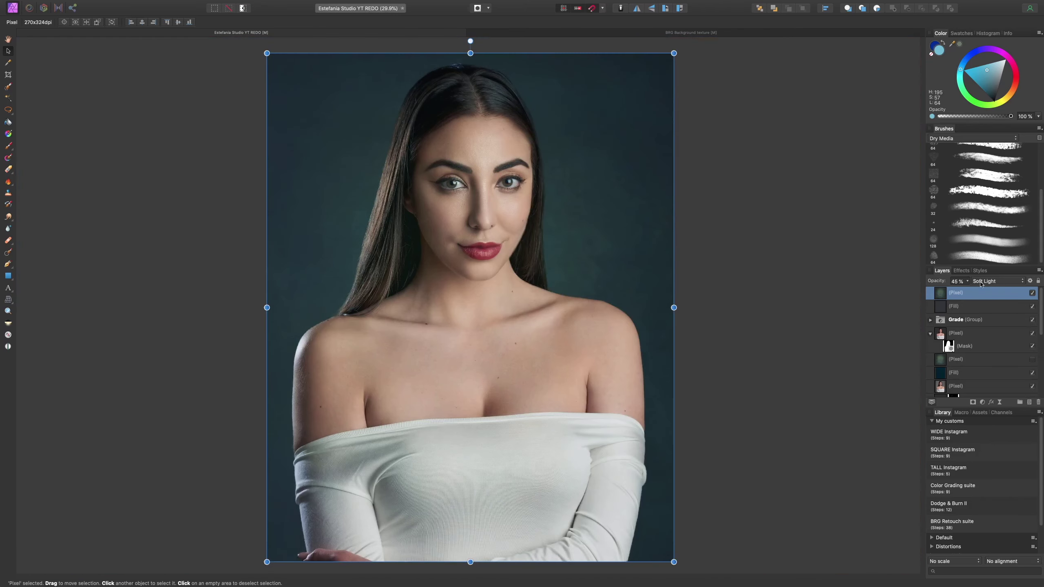
{"action": "left_click", "coordinate": [968, 281]}
{"action": "left_click_drag", "start_coordinate": [968, 290], "coordinate": [956, 297]}
Step: Show the texture layer behind the masked subject again and reduce its opacity to 37%
{"action": "left_click", "coordinate": [1033, 359]}
{"action": "left_click", "coordinate": [1005, 359]}
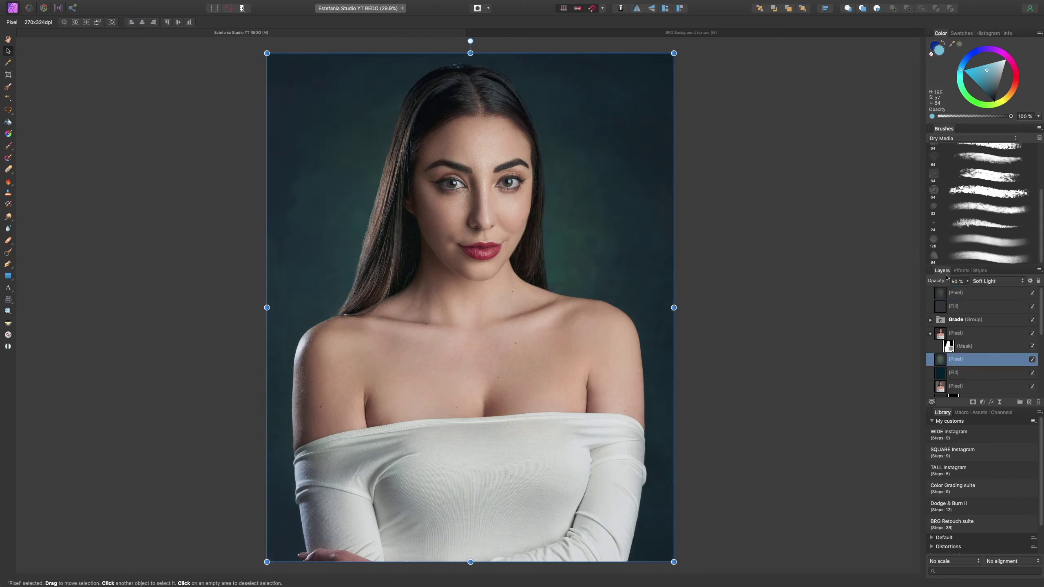
{"action": "left_click", "coordinate": [967, 282]}
{"action": "left_click_drag", "start_coordinate": [968, 291], "coordinate": [949, 294]}
{"action": "left_click", "coordinate": [842, 284]}
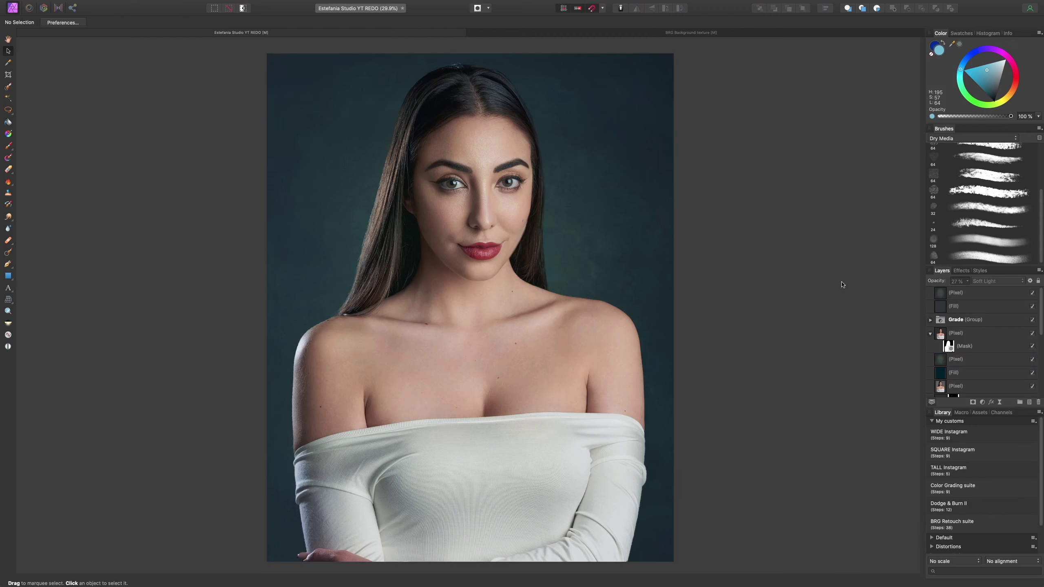
Step: Select all layers and hide them together to compare the finished grade with the original portrait
{"action": "key", "text": "super+a"}
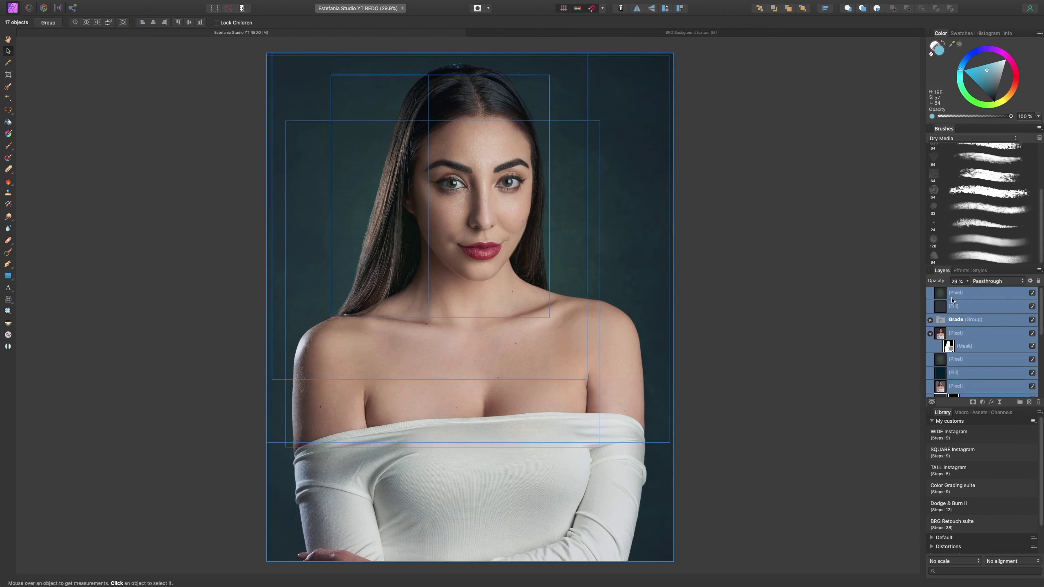
{"action": "key", "text": "b"}
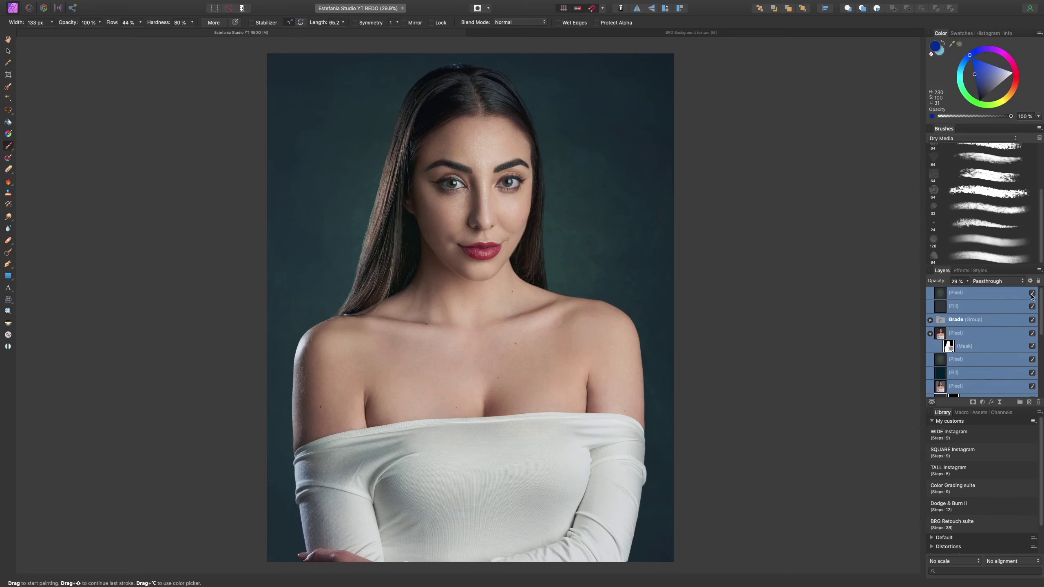
{"action": "left_click", "coordinate": [1033, 294]}
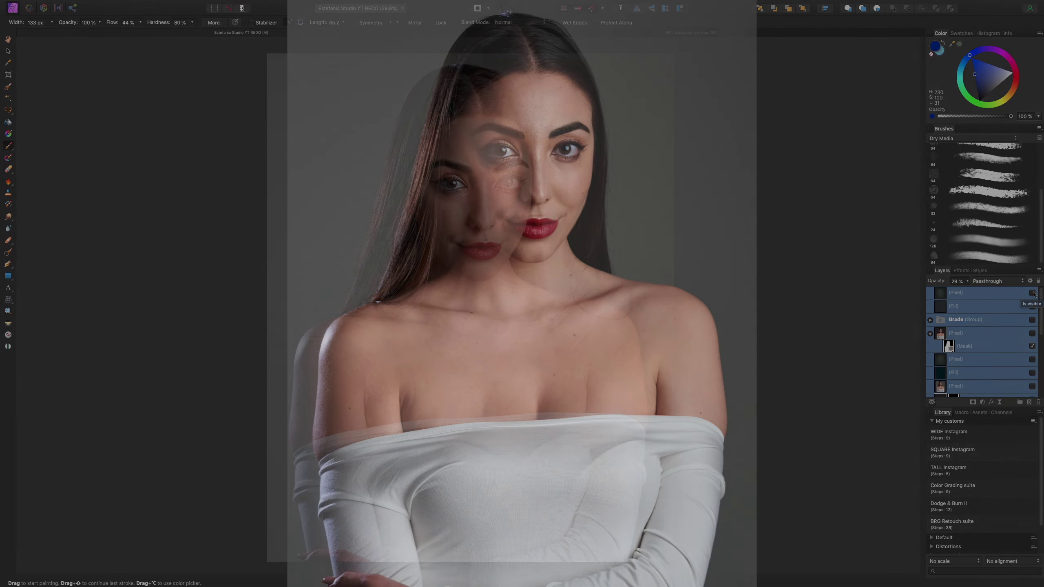